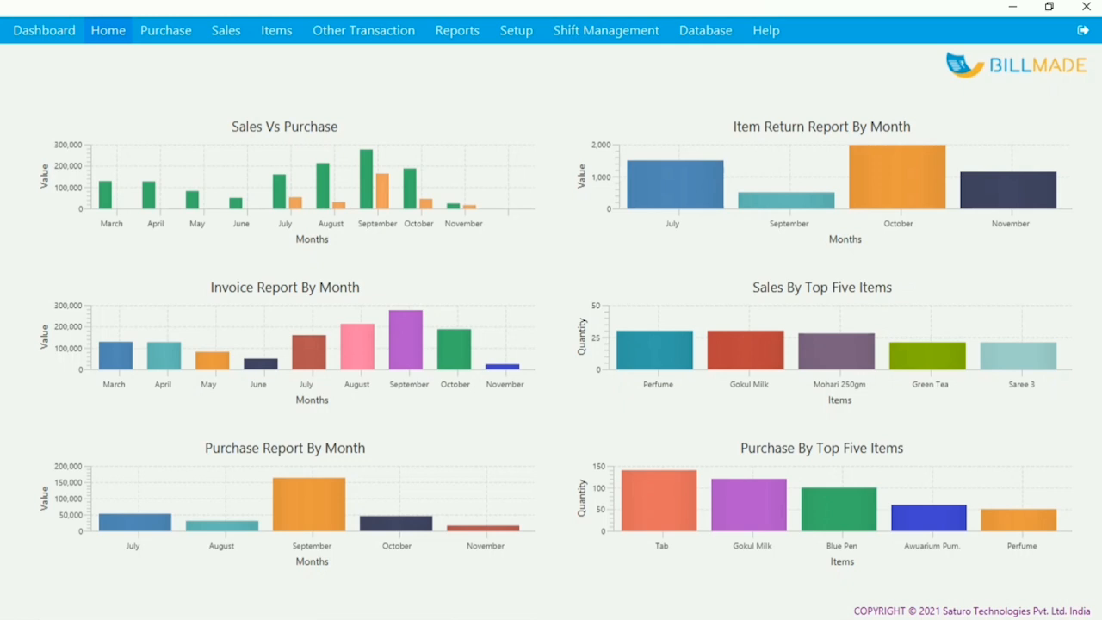
- From Home, start a new sale and select the second customer from the Customer List
left_click(108, 31)
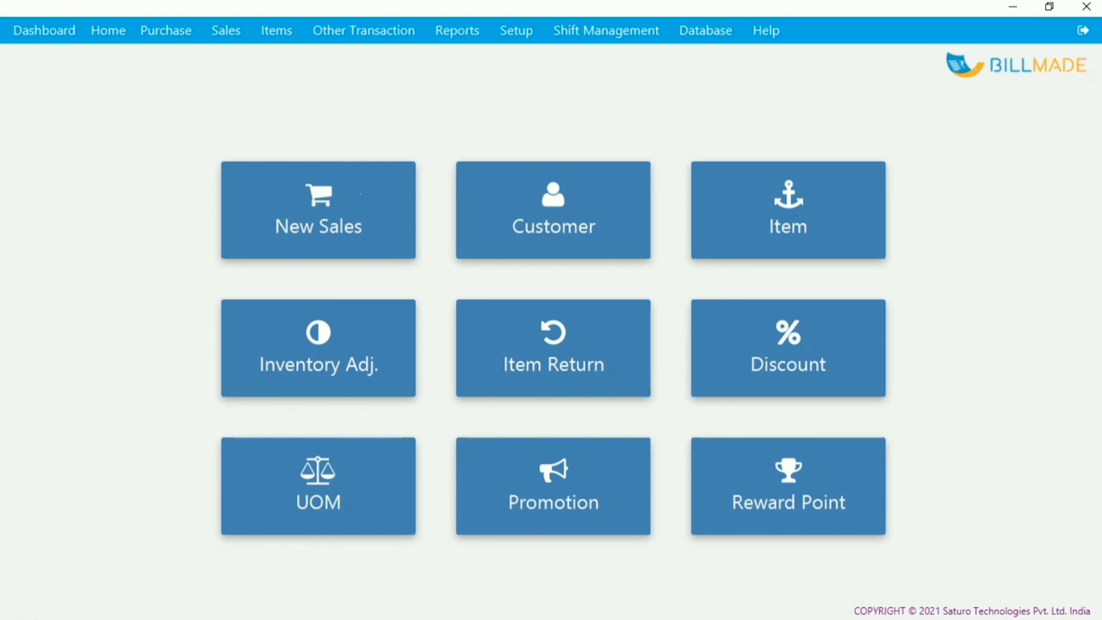
left_click(360, 194)
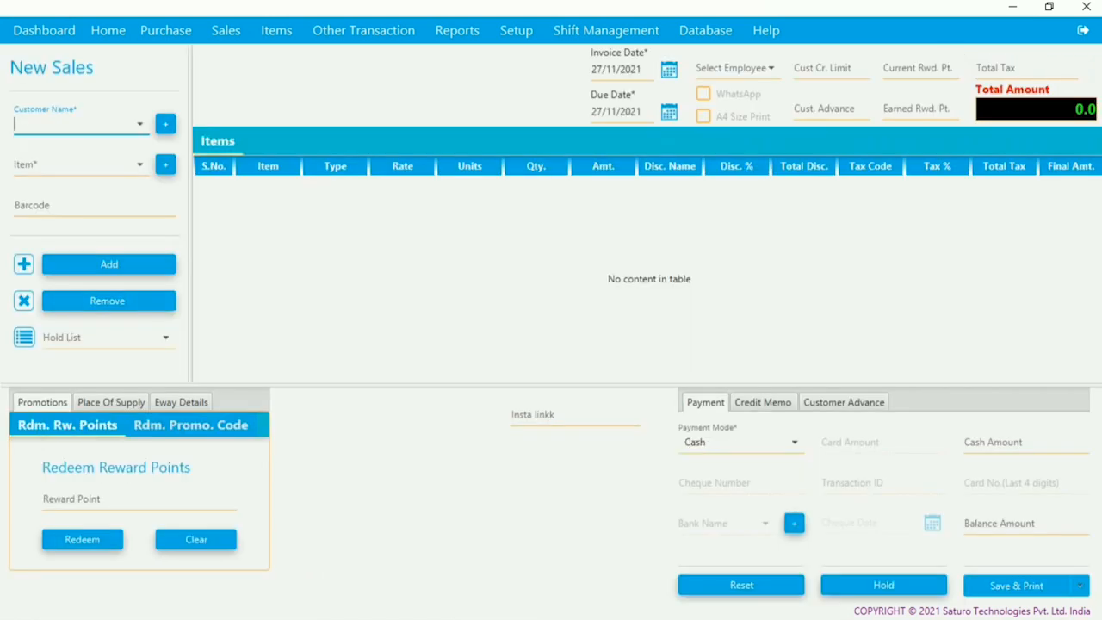
type("shiv")
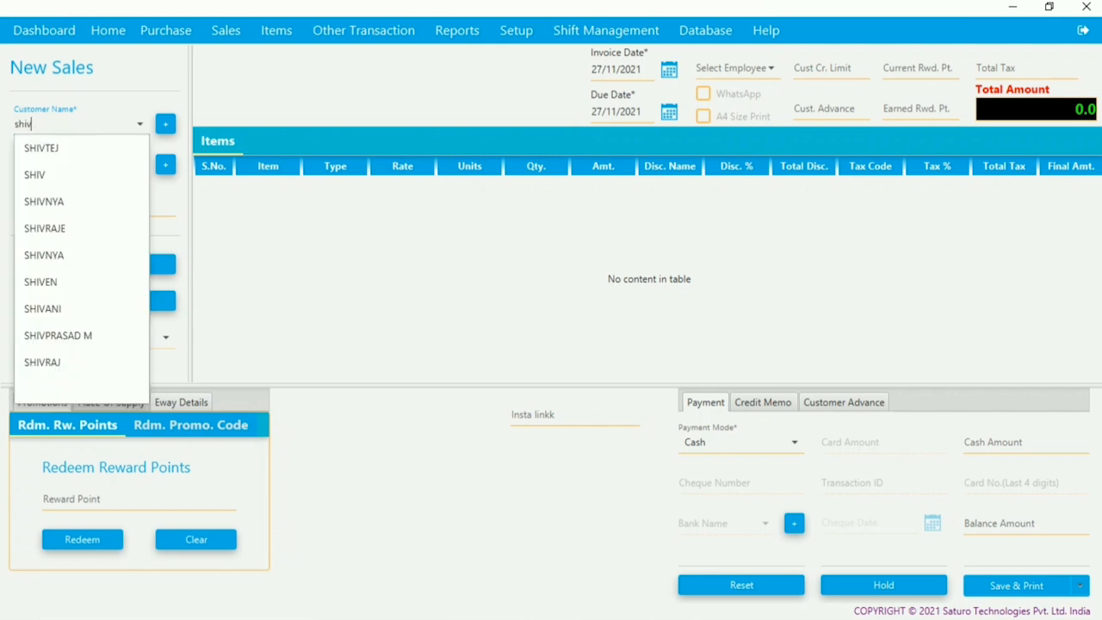
key("BackSpace")
key("BackSpace")
key("BackSpace")
key("BackSpace")
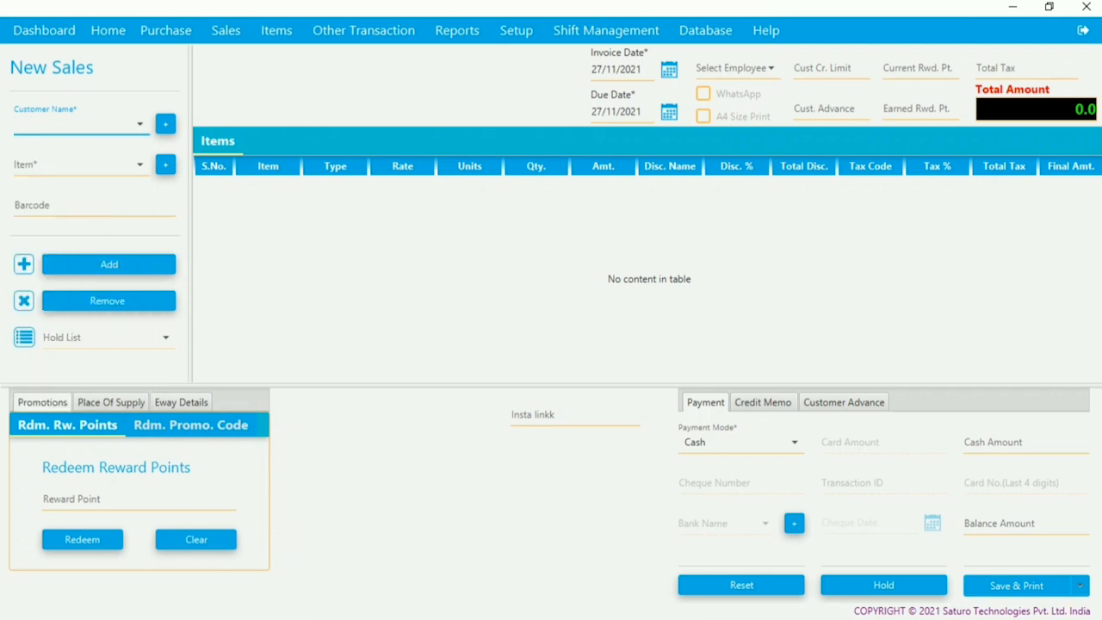
type("999")
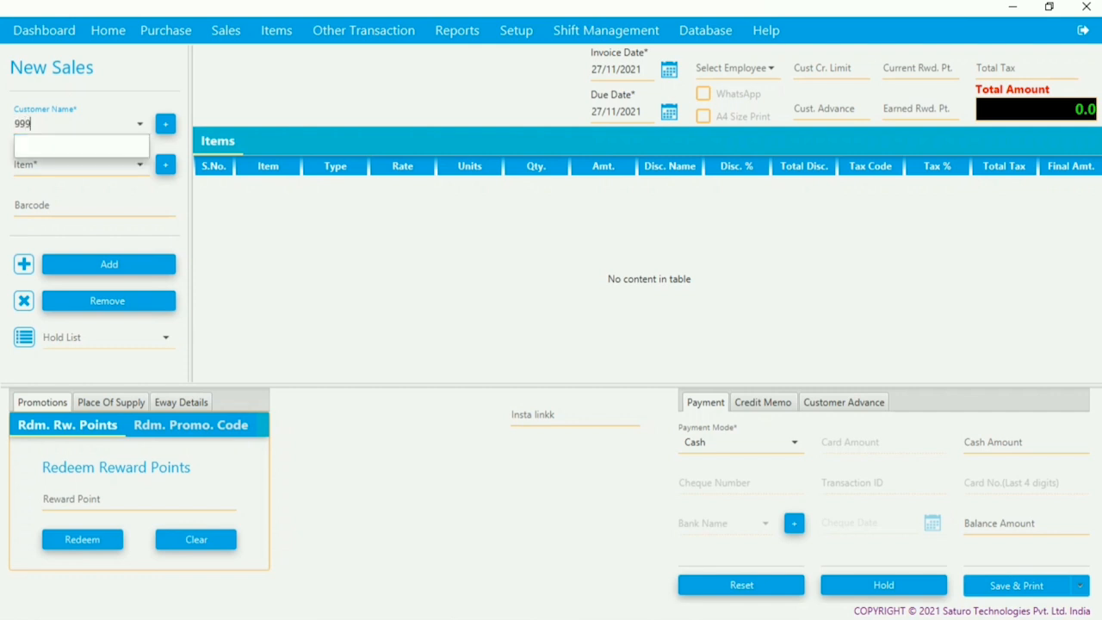
key("BackSpace")
key("BackSpace")
key("BackSpace")
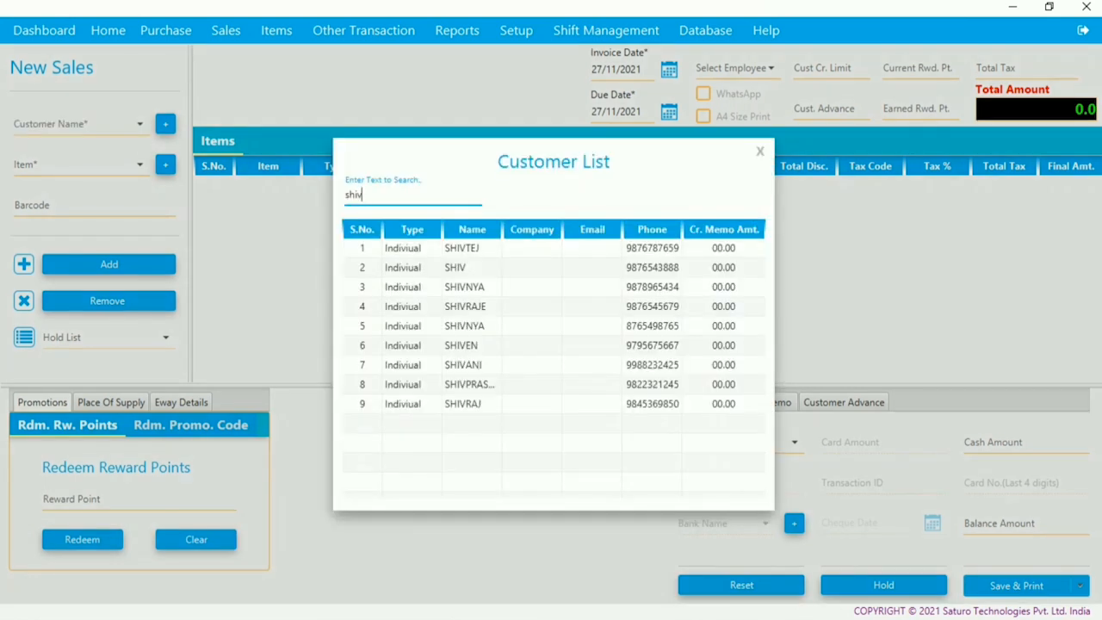
left_click(471, 268)
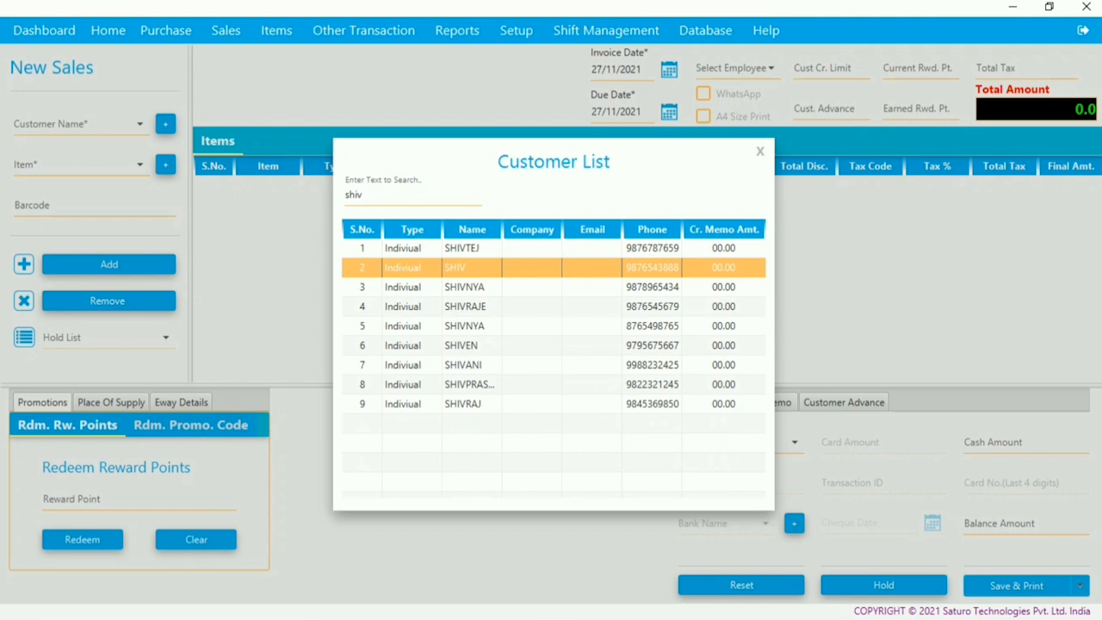
key("Return")
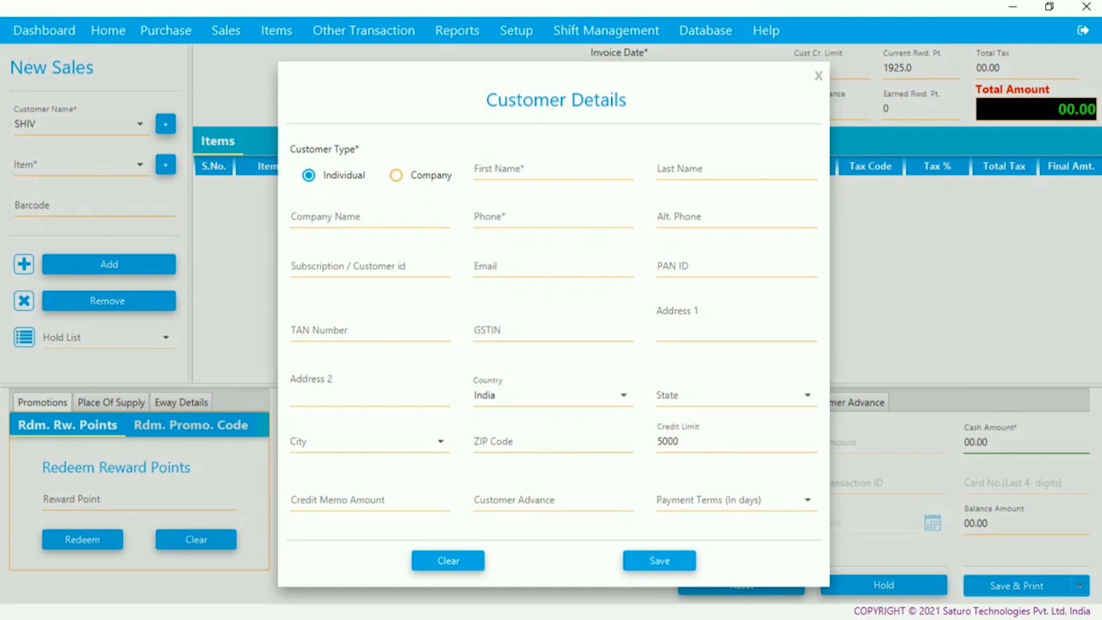
- Enter the new customer's first name and phone number, then save and acknowledge the success message
left_click(553, 169)
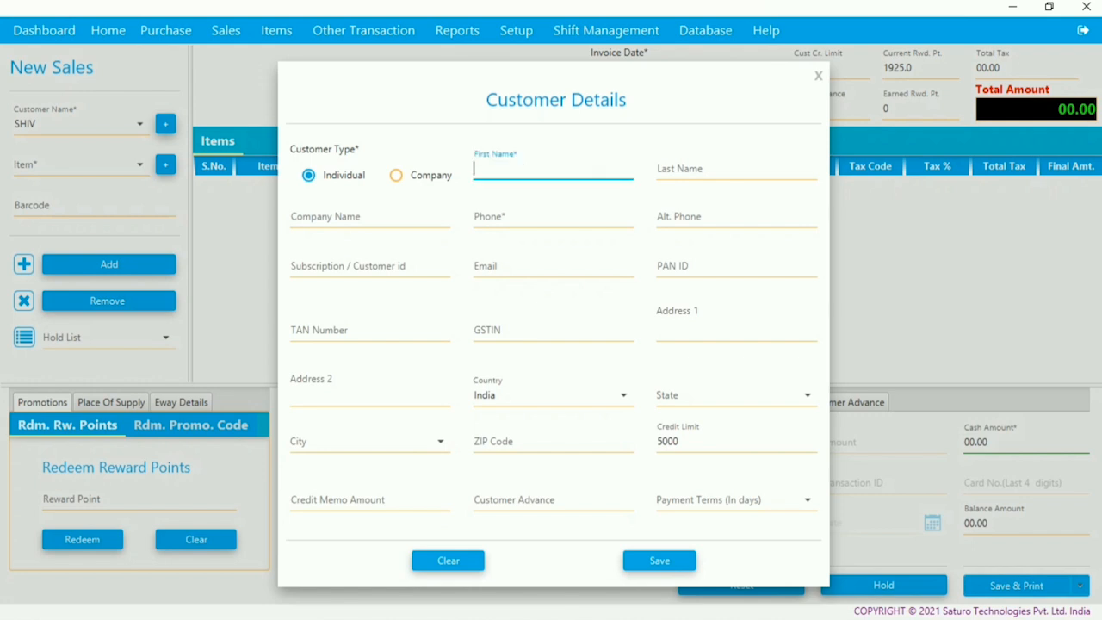
type("AOM")
left_click(553, 217)
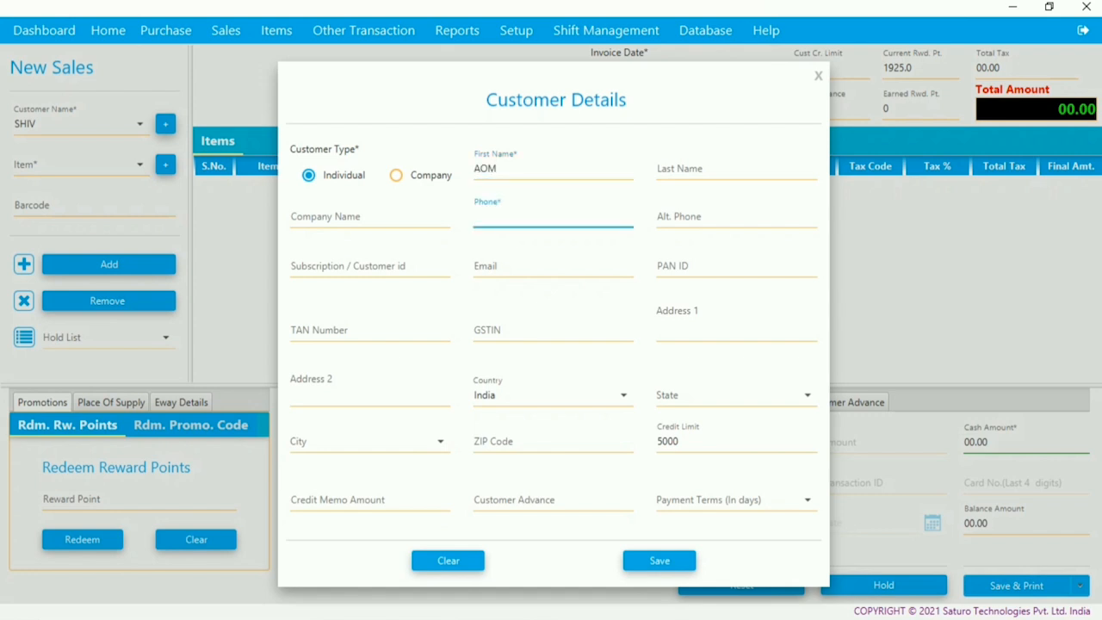
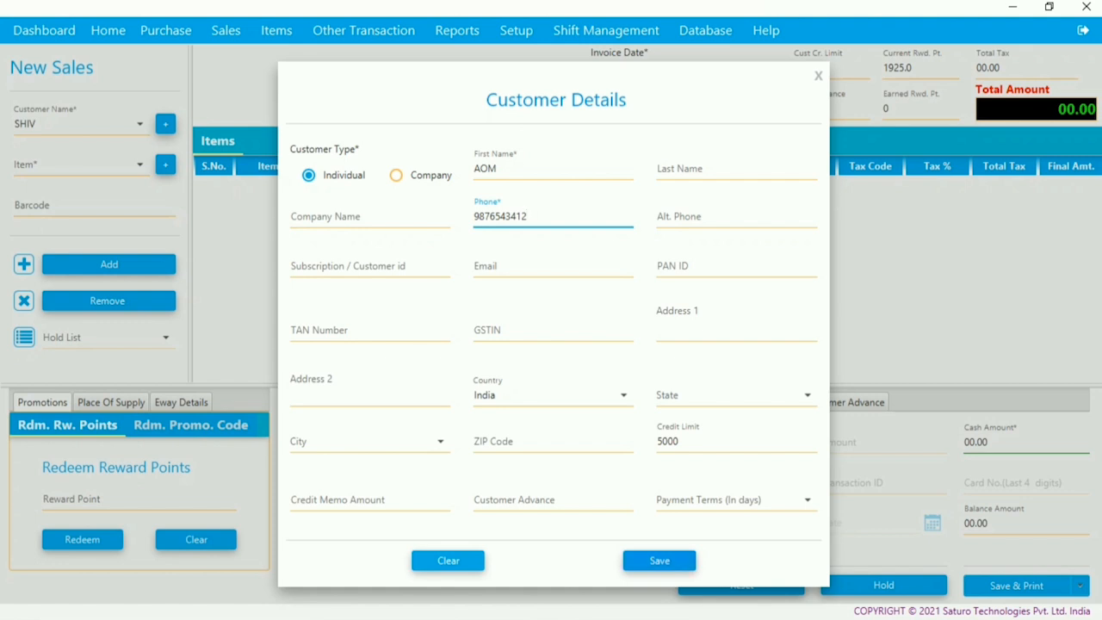
left_click(660, 560)
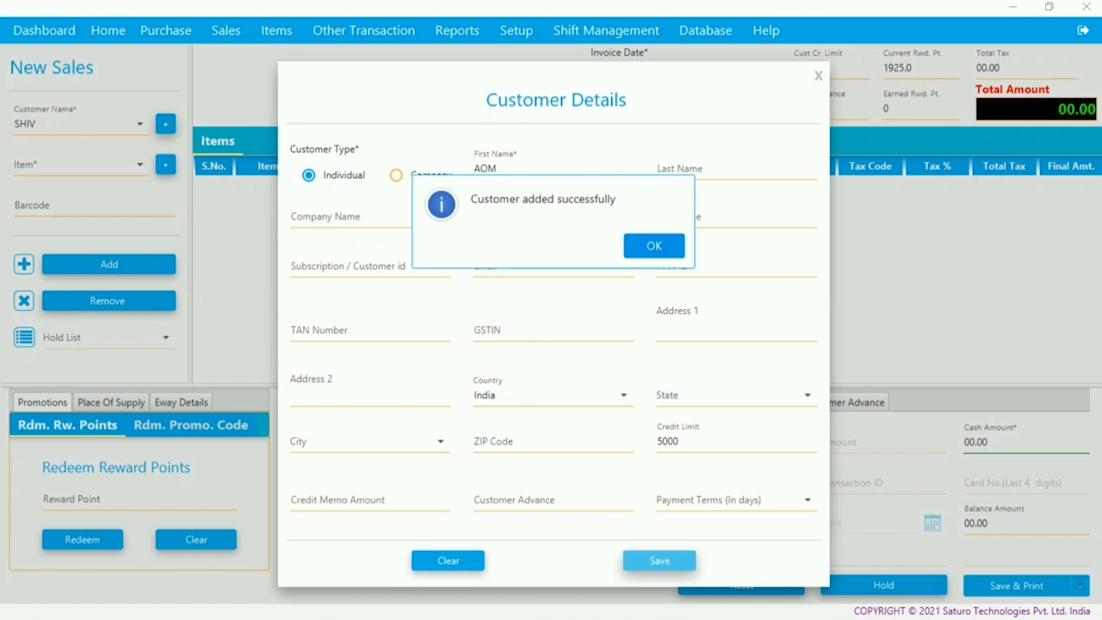
left_click(654, 245)
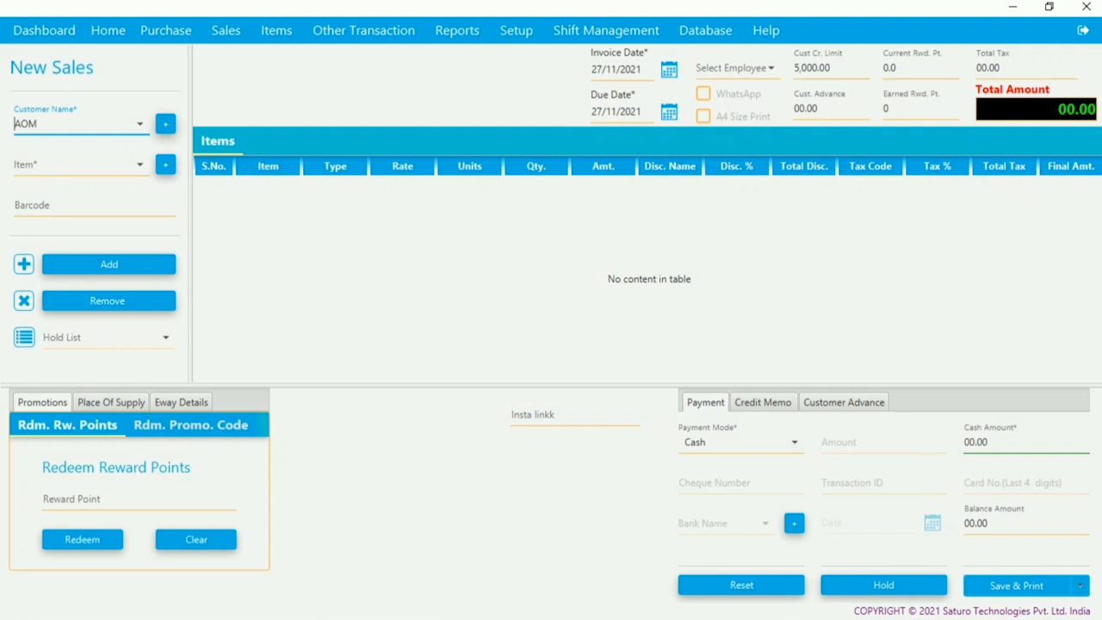
- Add one Perfume from the Item List to the sale for a 250.00 total, then start a new item
key("Tab")
key("Tab")
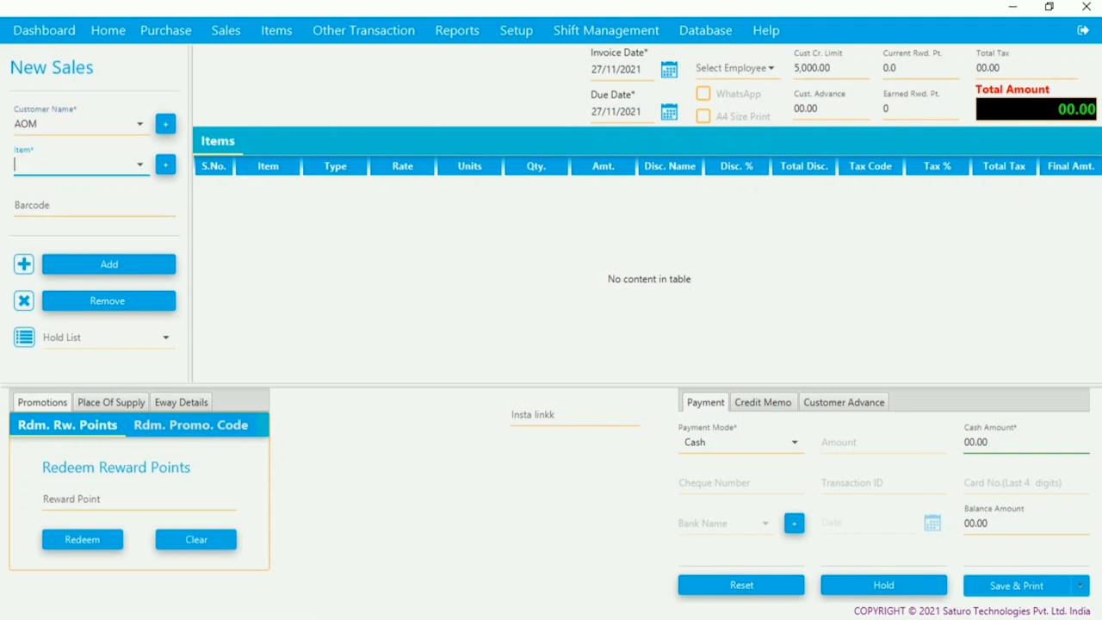
type("appl")
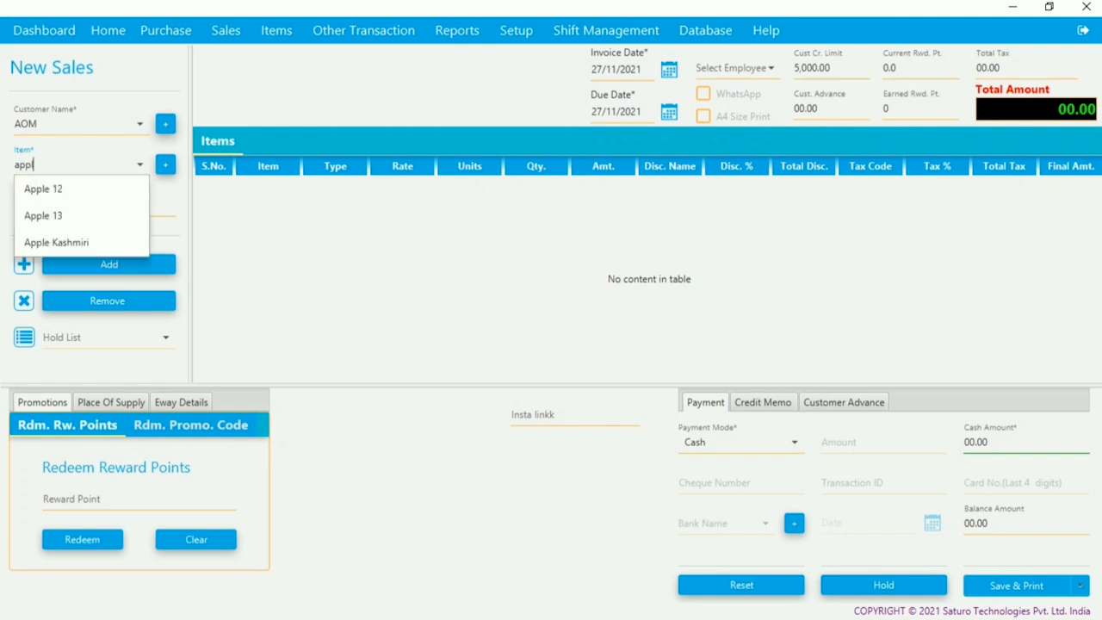
key("Return")
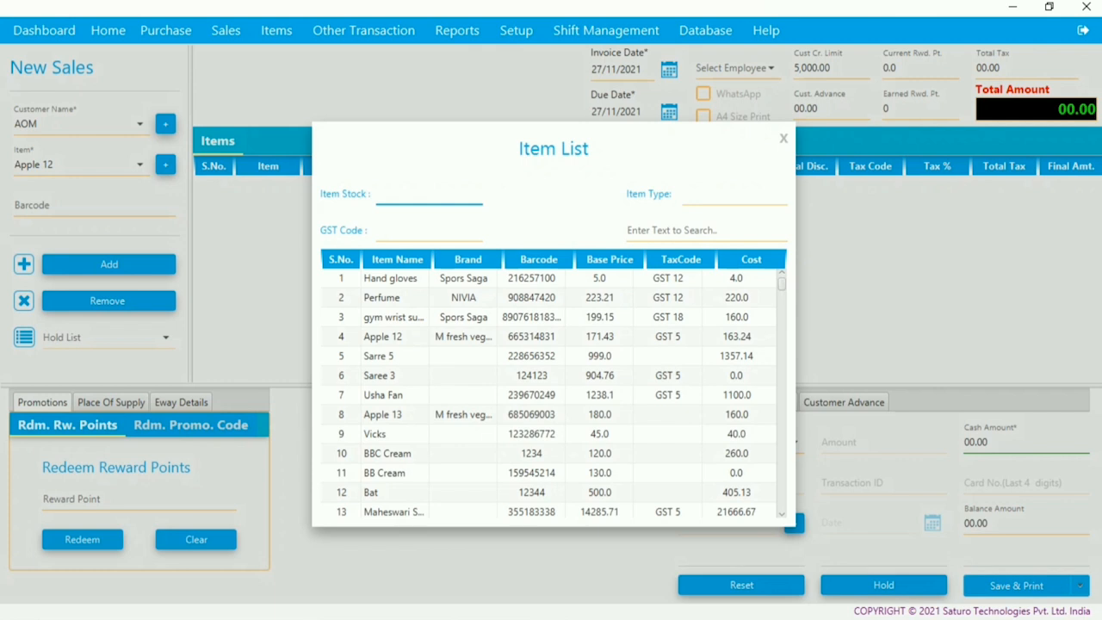
double_click(396, 298)
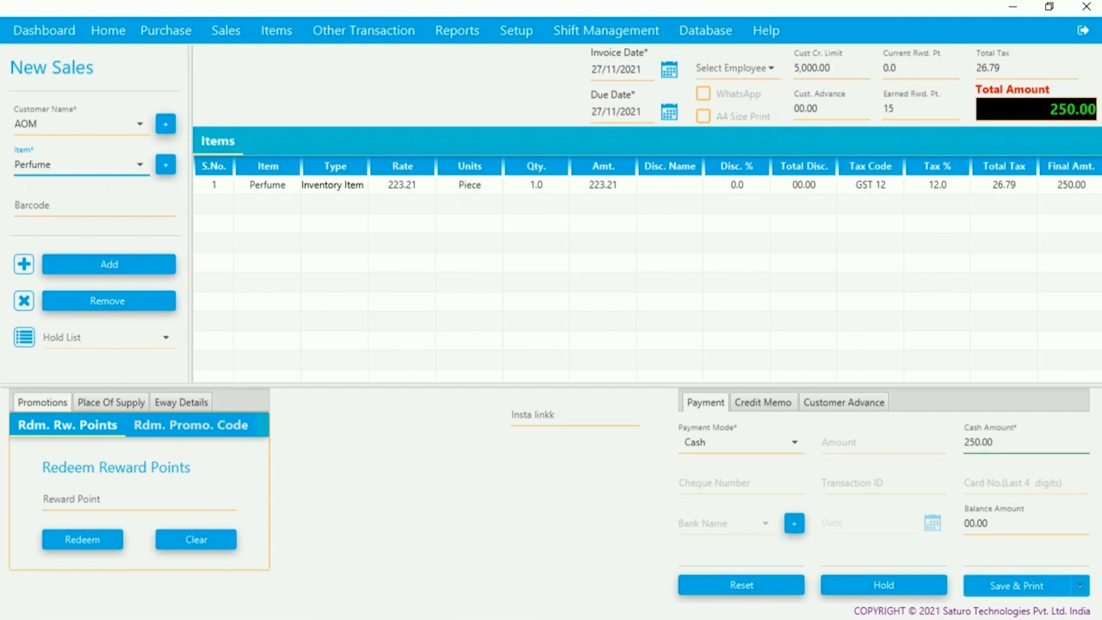
left_click(166, 164)
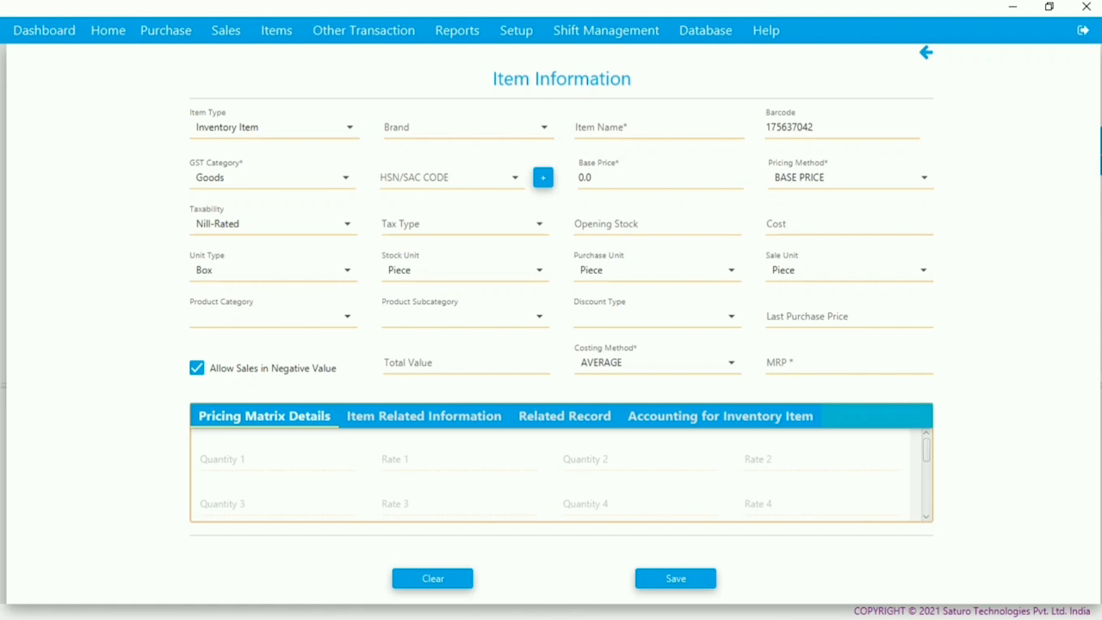
- Set the new item's brand to NIVIA and its name to 'Iphone X'
left_click(460, 127)
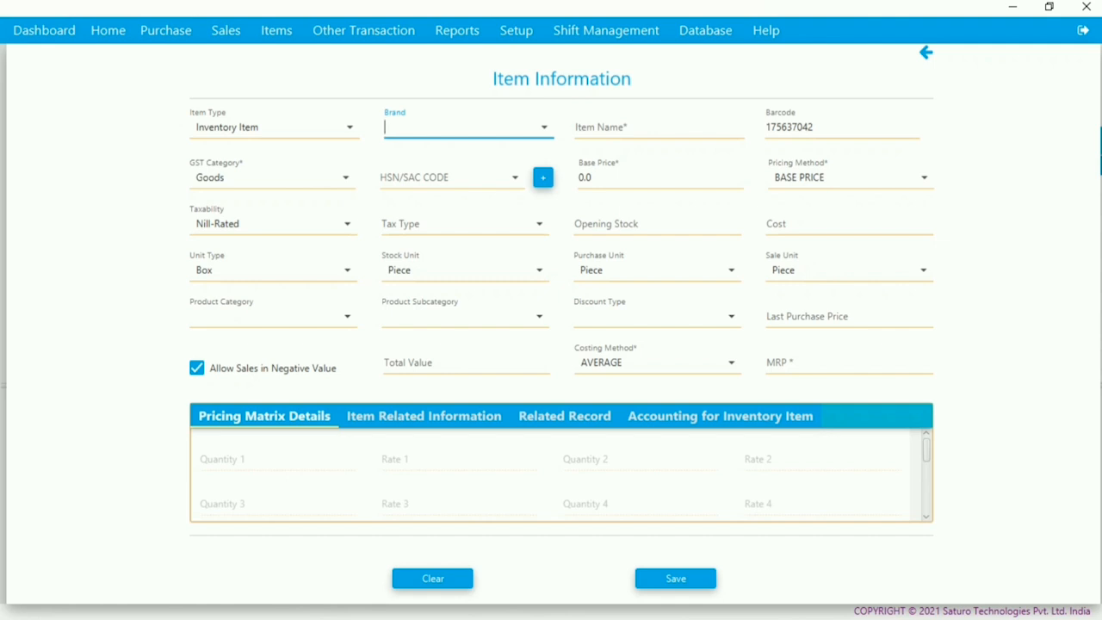
key("Down")
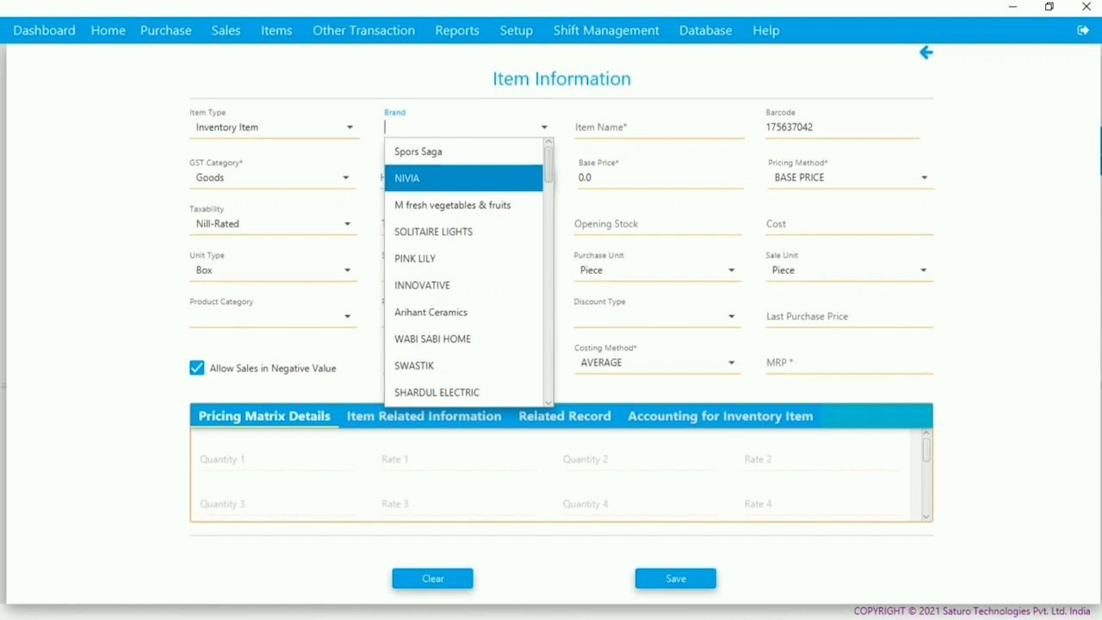
key("Return")
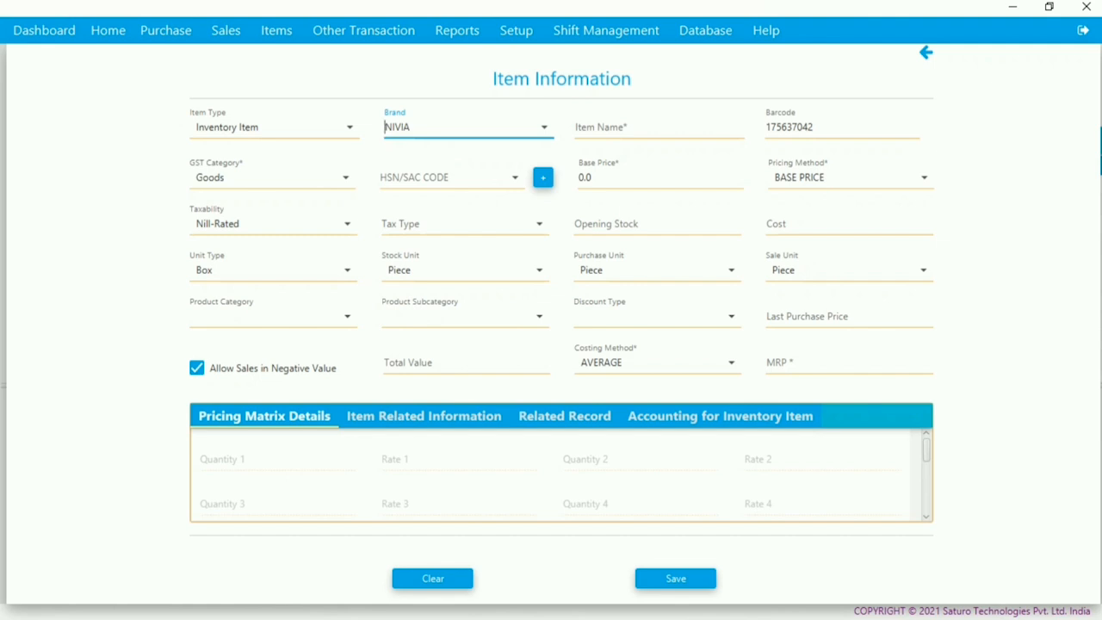
left_click(276, 31)
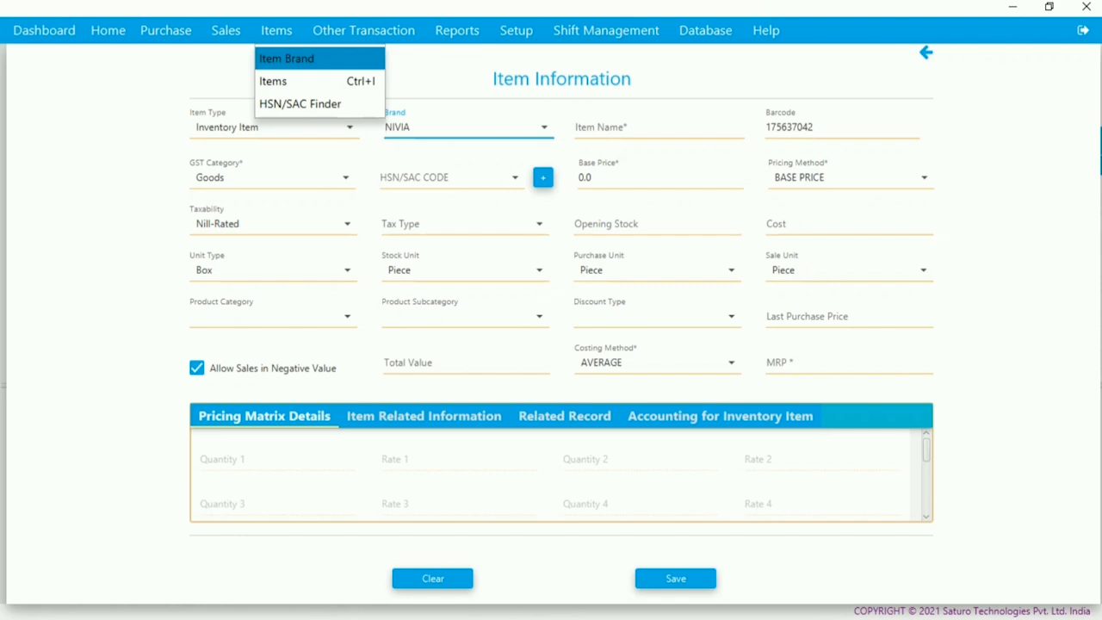
left_click(288, 58)
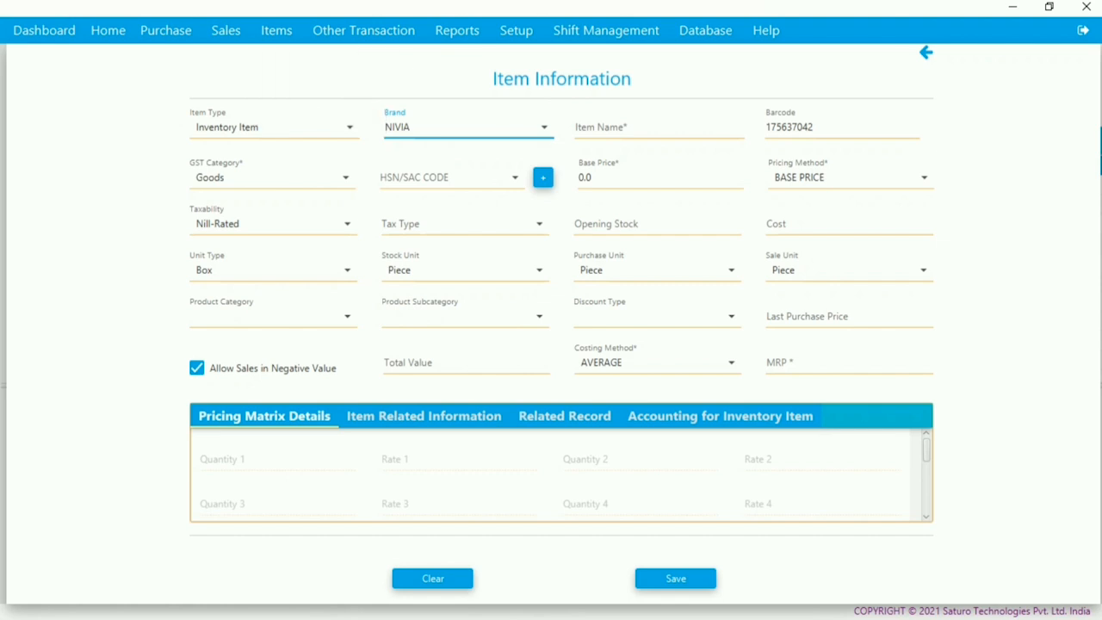
key("Tab")
key("Tab")
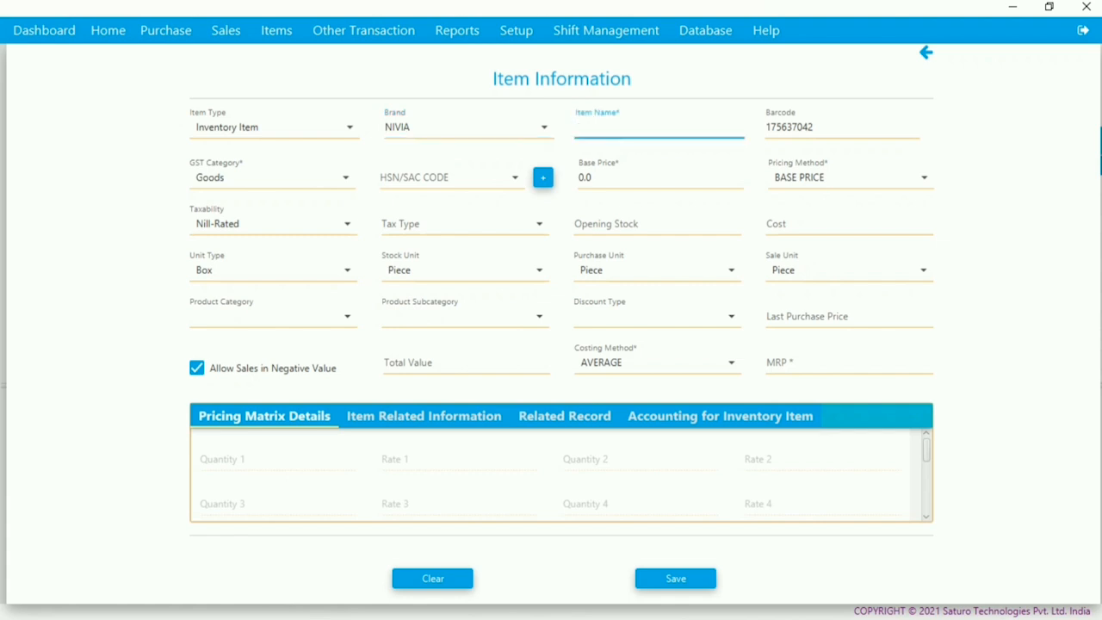
type("Iphone X")
- Set the Iphone X base price to 75000
left_click(447, 178)
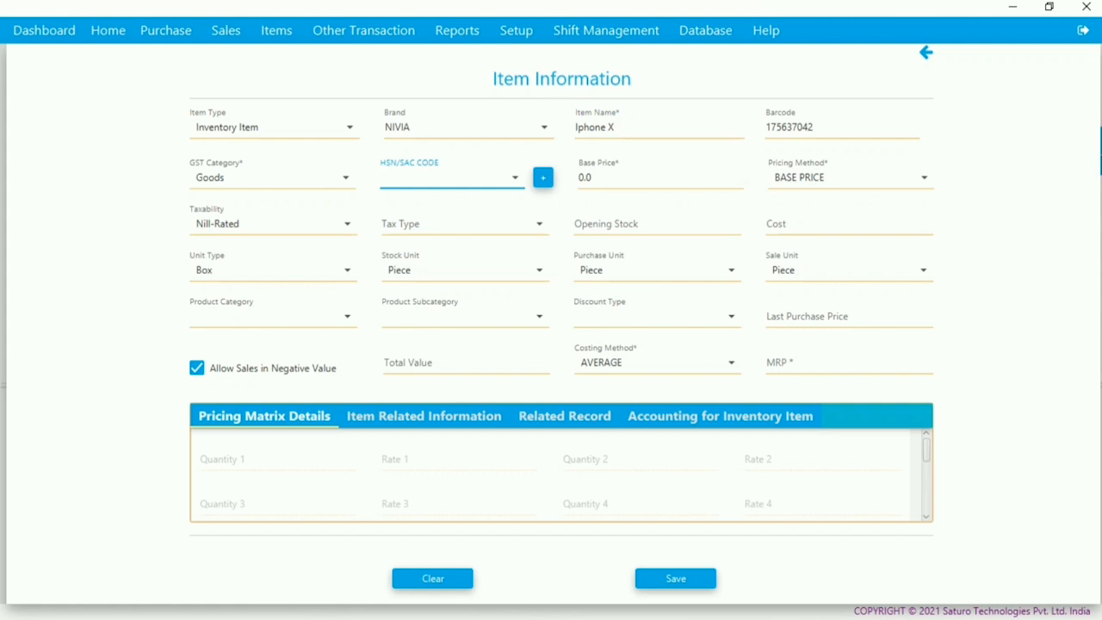
left_click(660, 177)
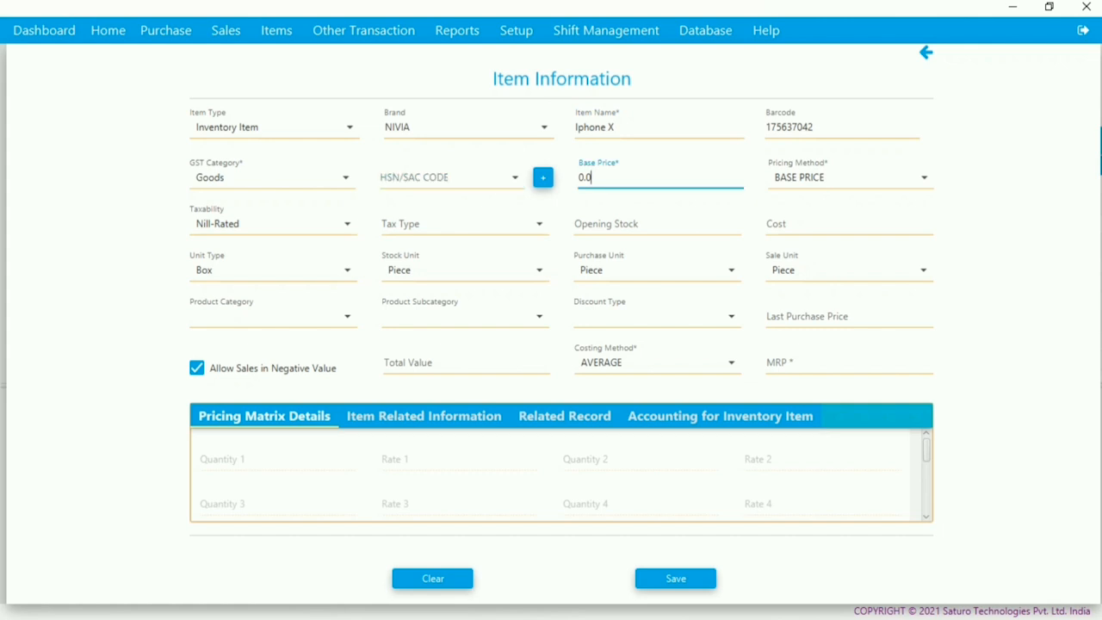
key("BackSpace")
key("BackSpace")
key("BackSpace")
type("75000")
- Make the item Taxable with GST 18, opening stock 10 and cost 60000
left_click(347, 224)
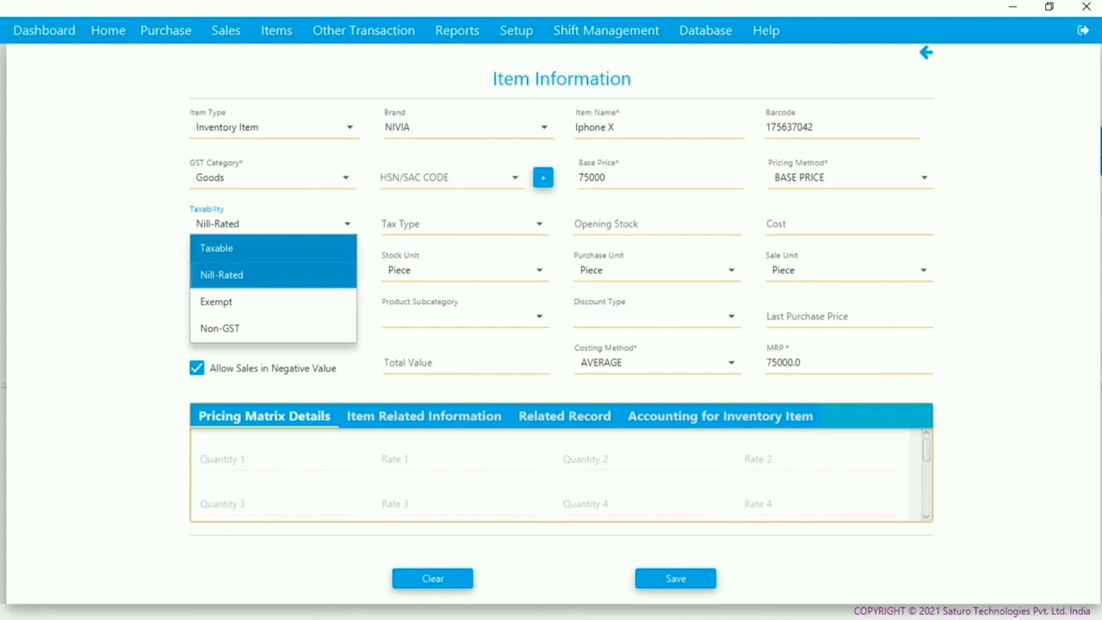
left_click(268, 248)
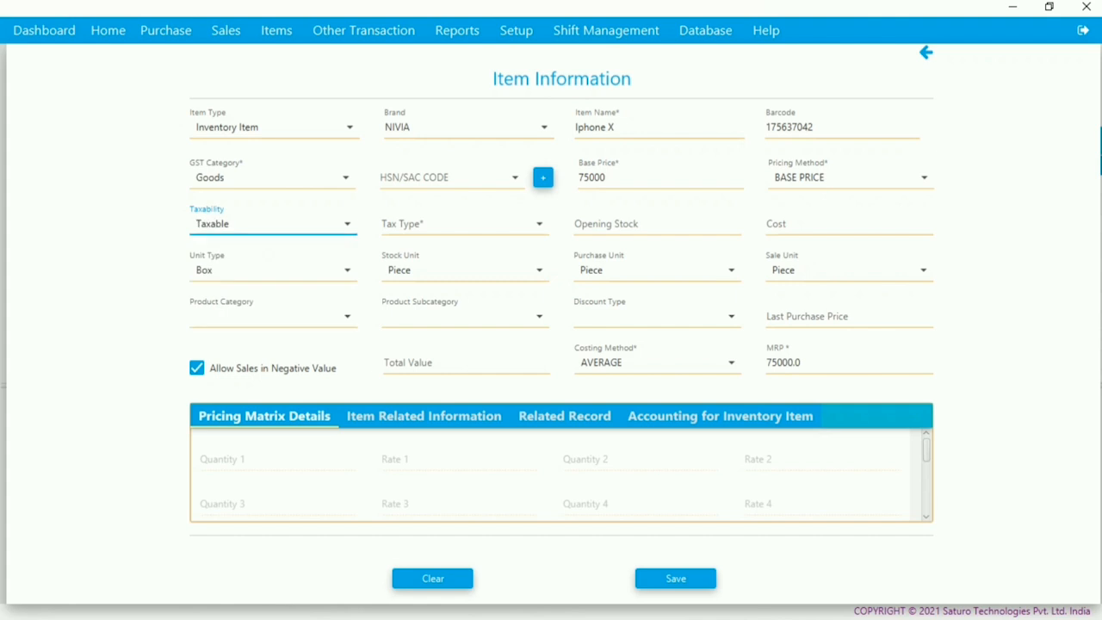
left_click(539, 224)
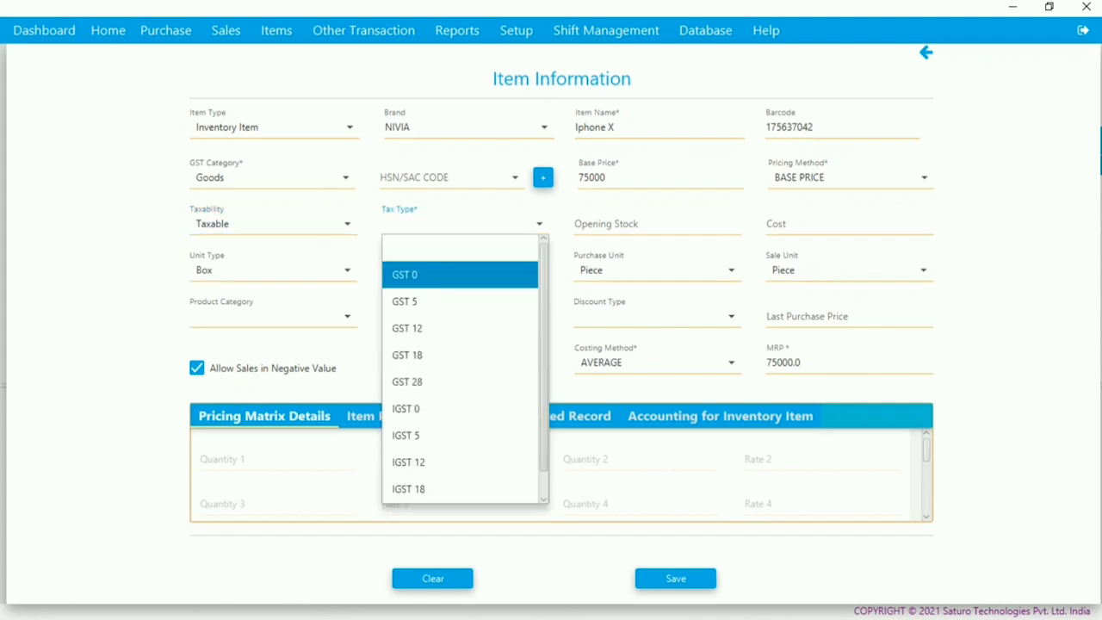
left_click(460, 355)
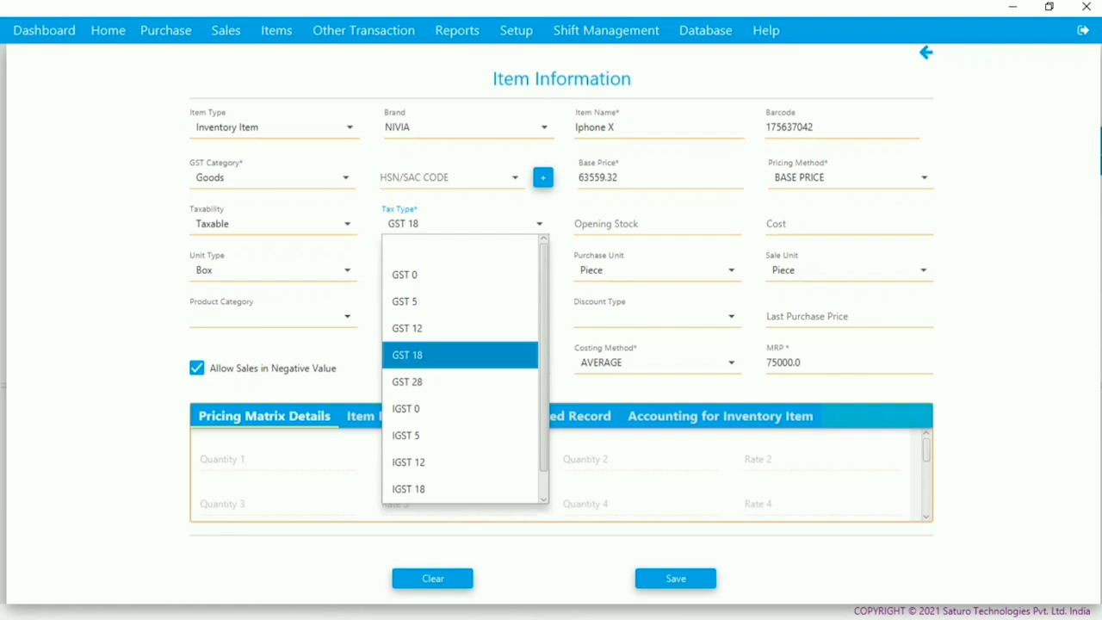
key("Tab")
type("10")
key("Tab")
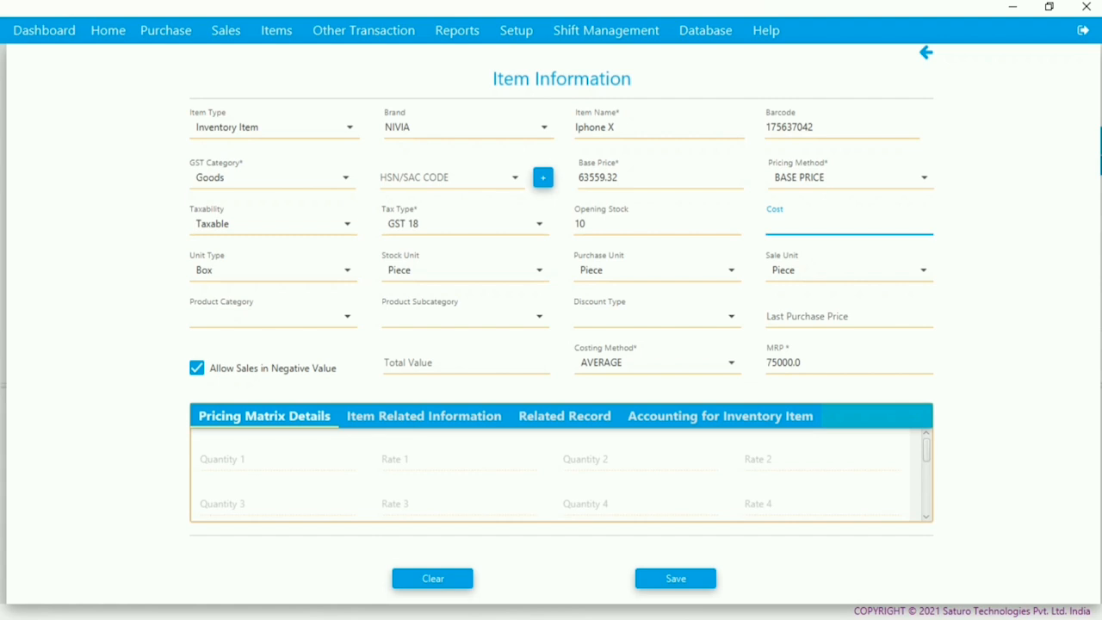
type("60")
type("0000")
key("BackSpace")
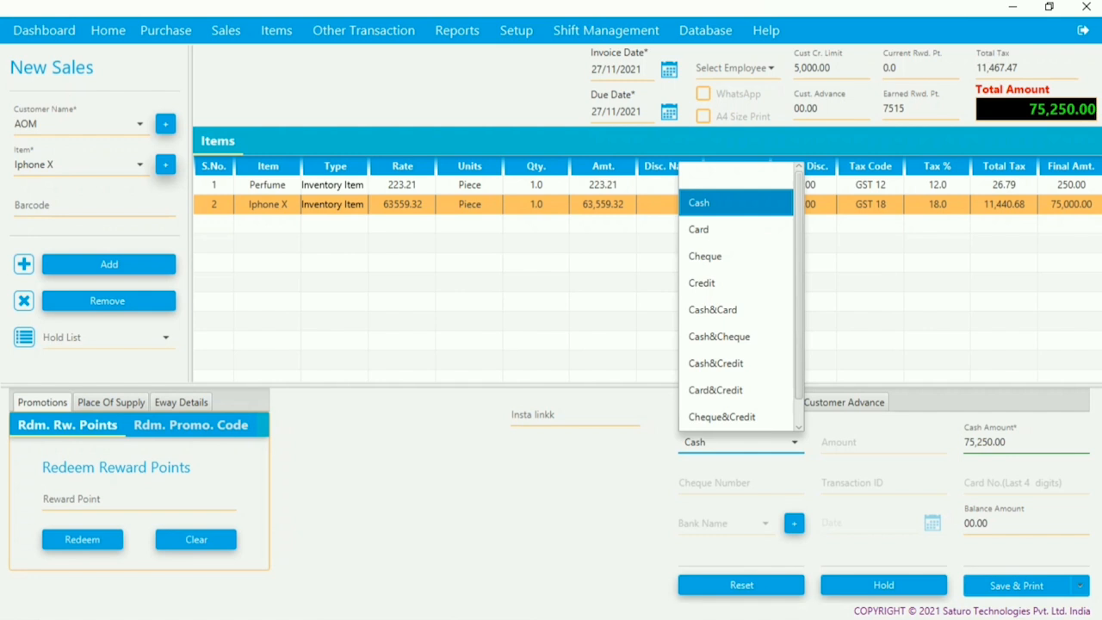
- Keep Cash as payment mode and save the 75,250 sale with its invoice printout
scroll(737, 417, "down", 1)
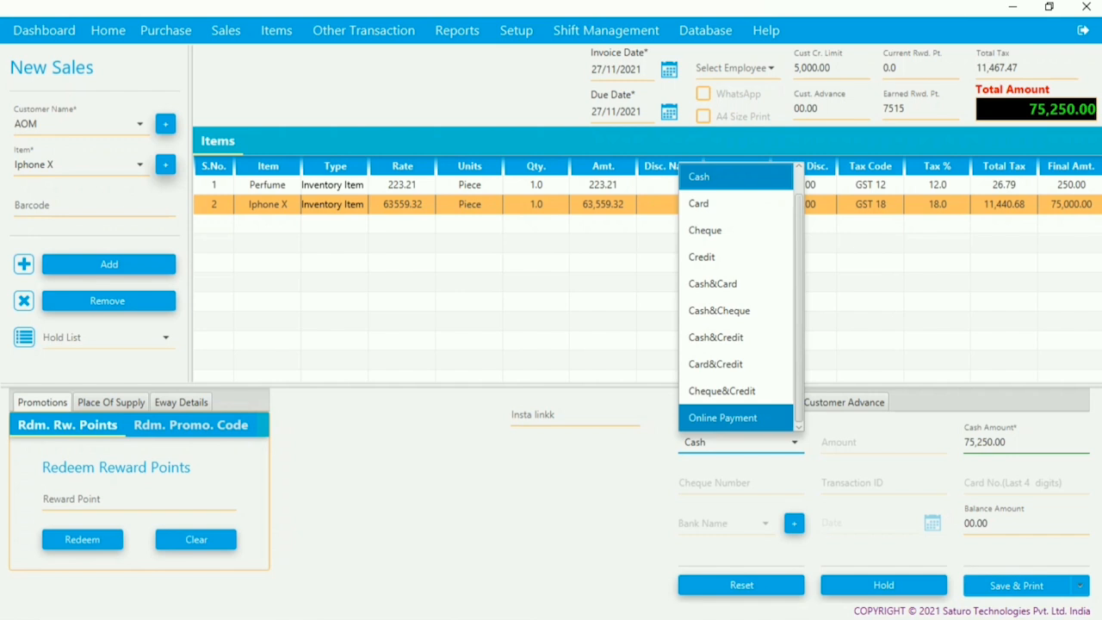
scroll(740, 296, "up", 1)
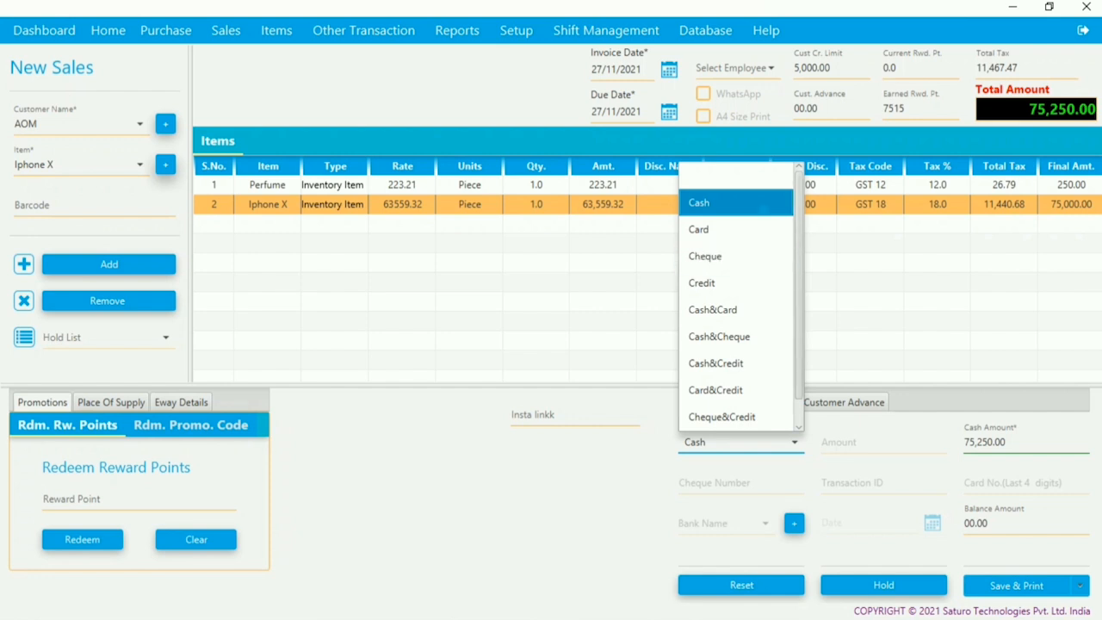
left_click(762, 207)
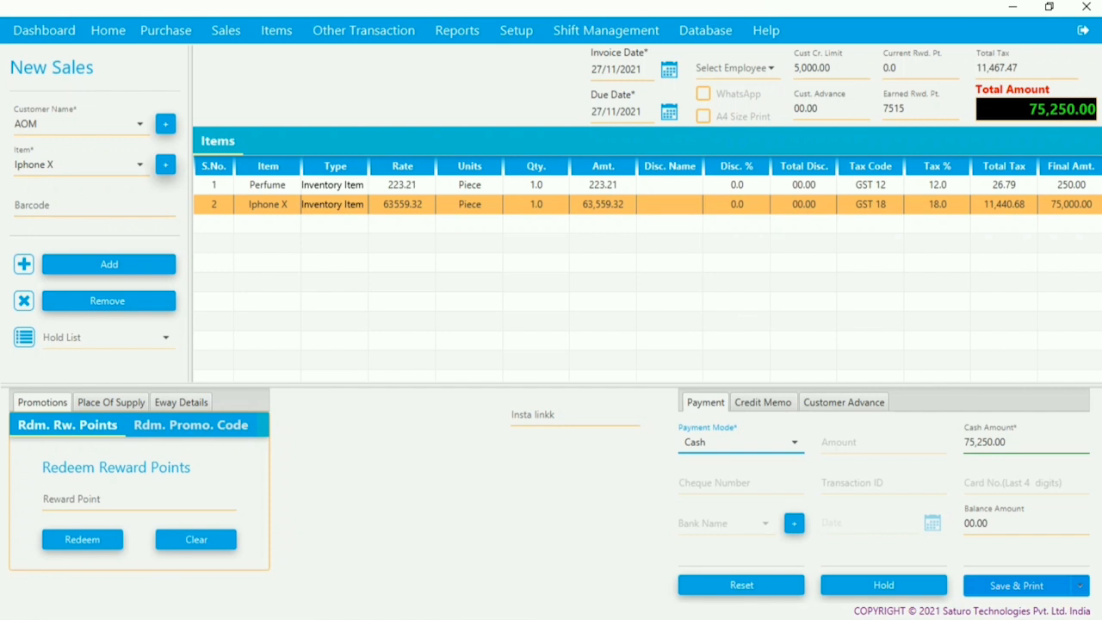
left_click(1016, 585)
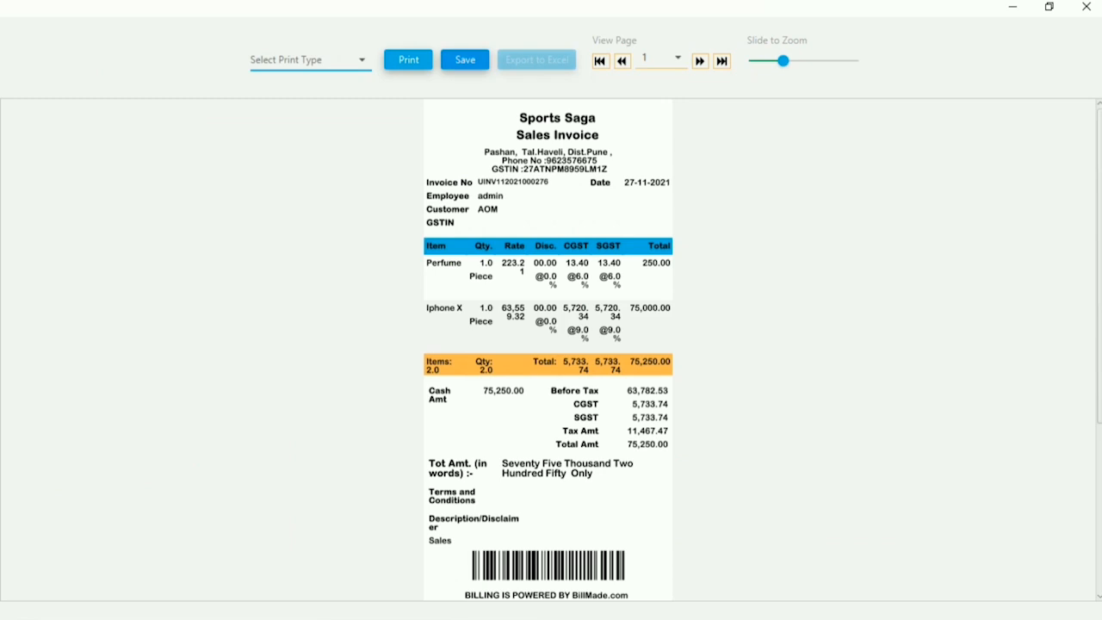
- Save the sales invoice preview as a file
left_click(465, 59)
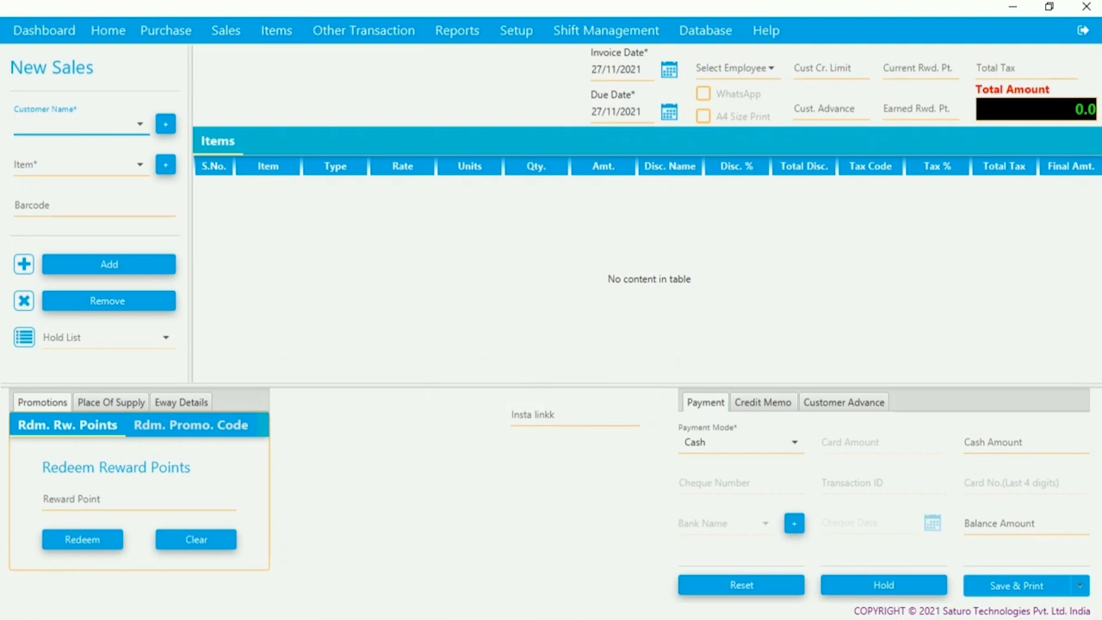
- Select the day's 75,250 invoice in Sales > Invoice List and print-preview it at A4 size
left_click(703, 116)
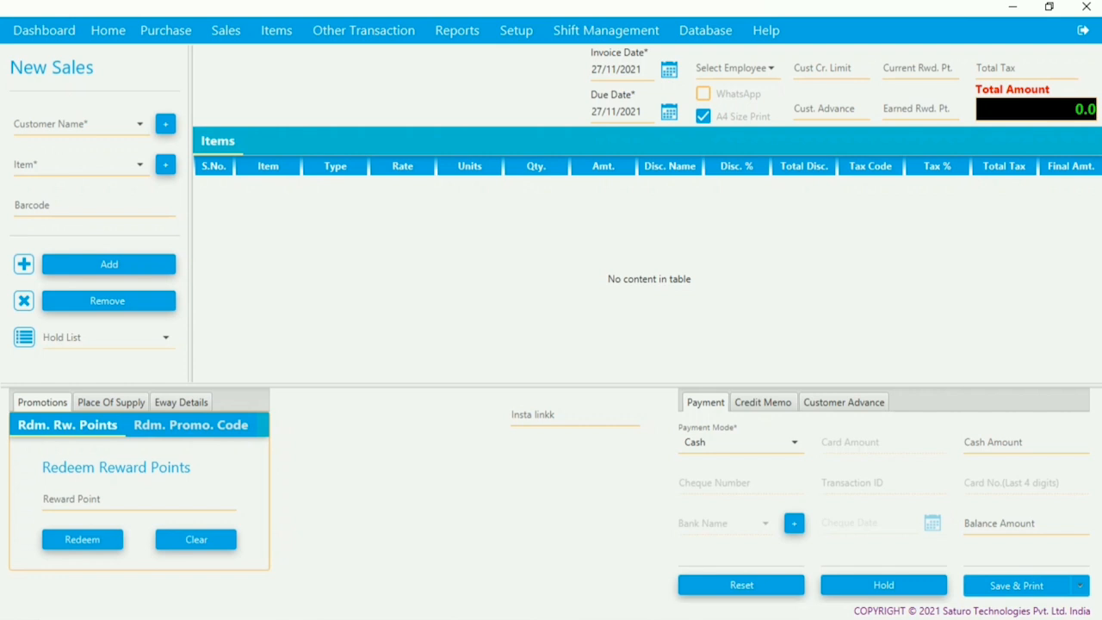
left_click(703, 116)
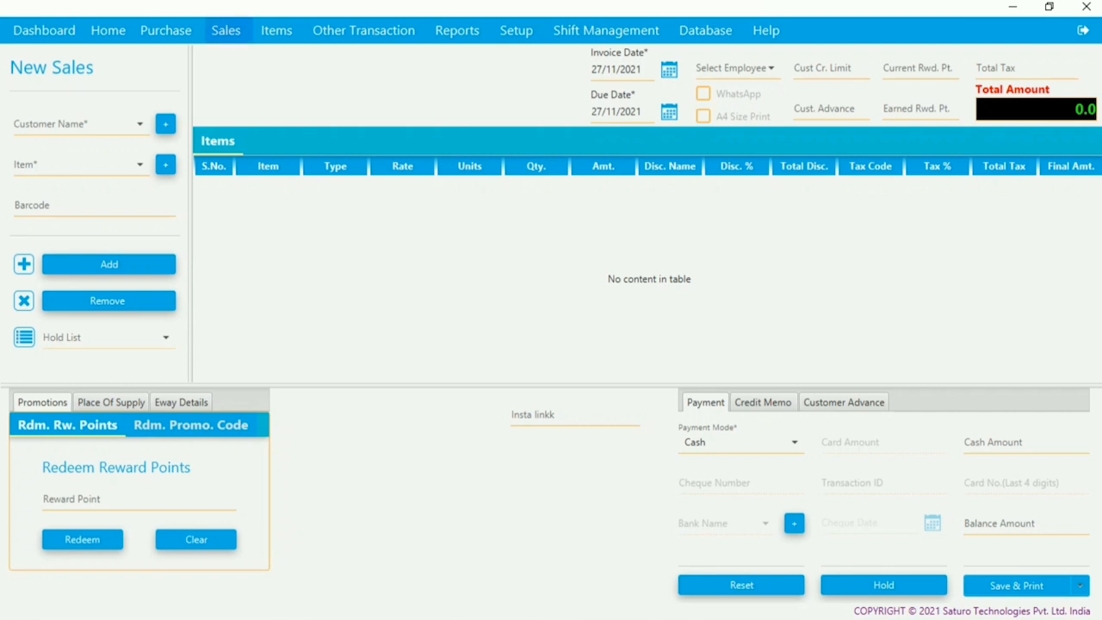
left_click(225, 30)
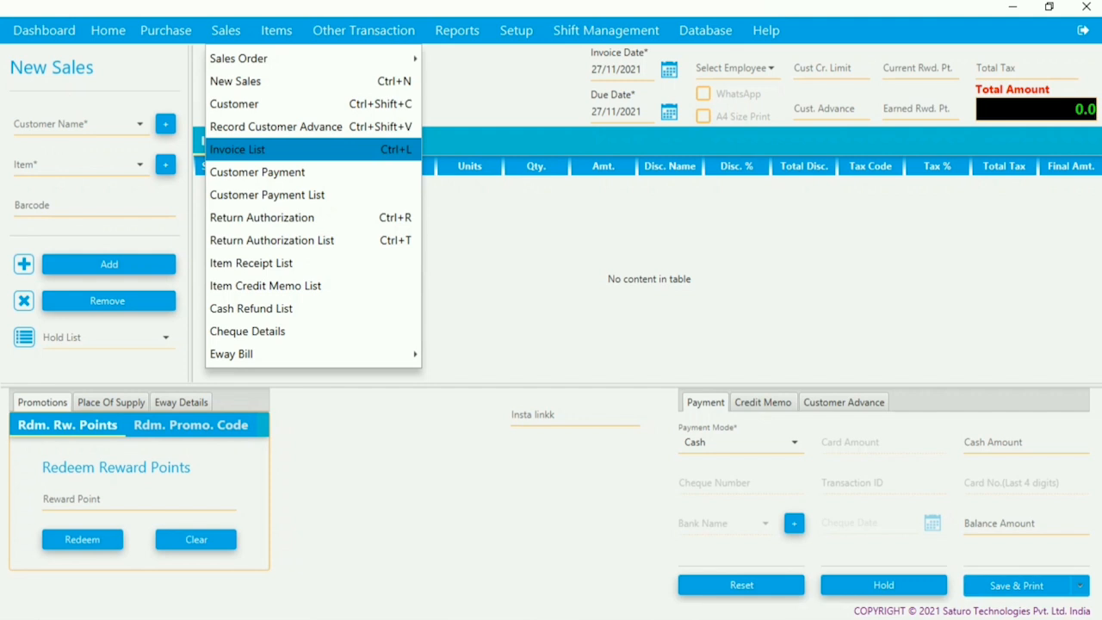
left_click(237, 150)
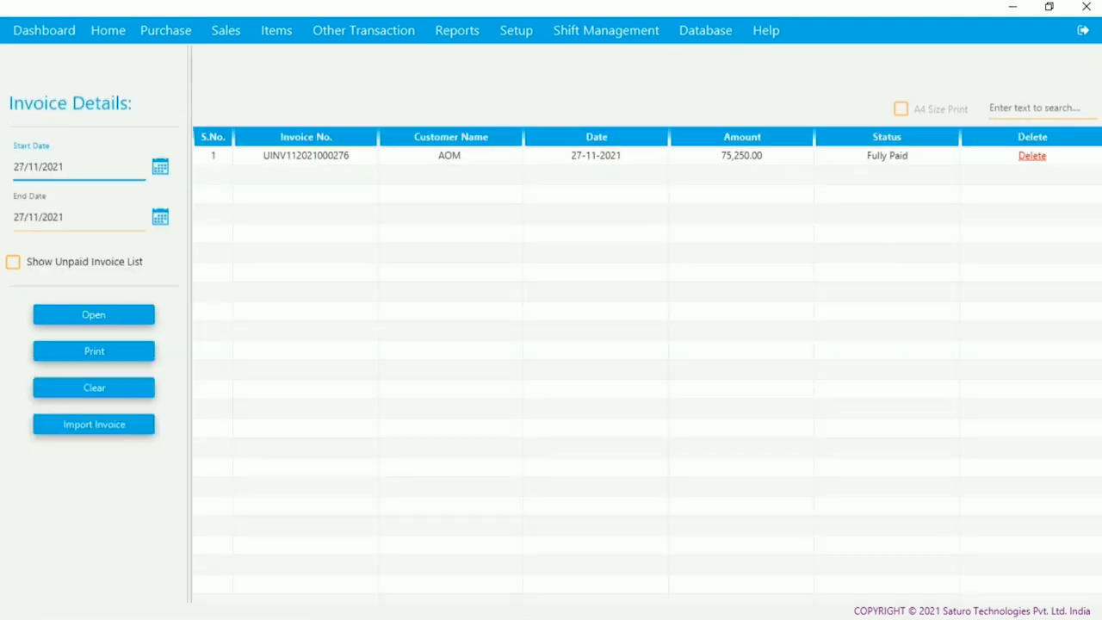
left_click(596, 155)
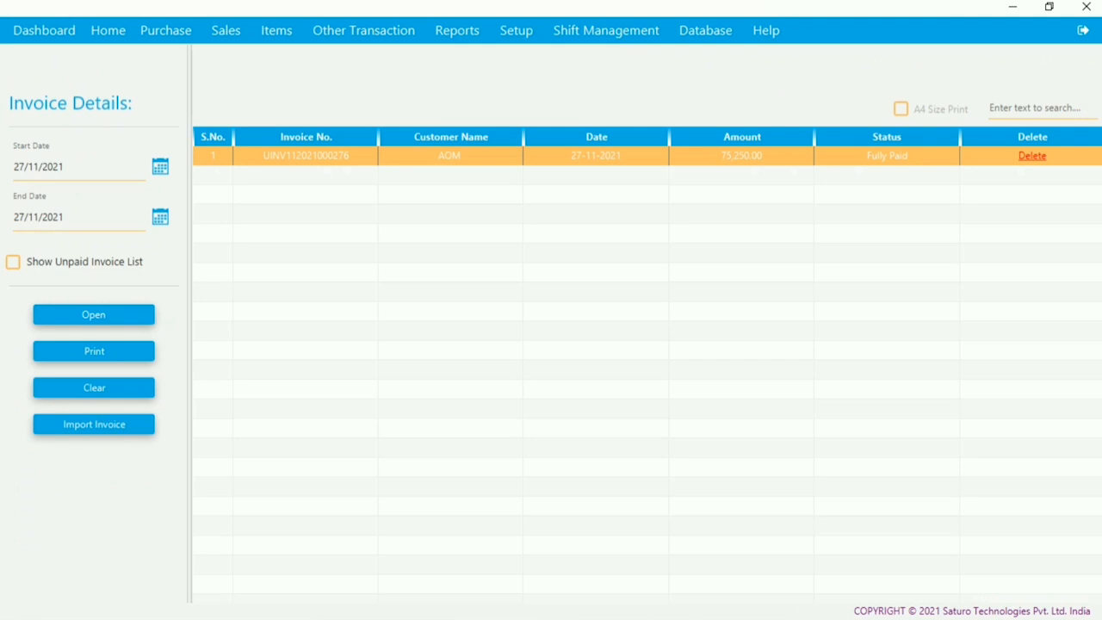
left_click(900, 110)
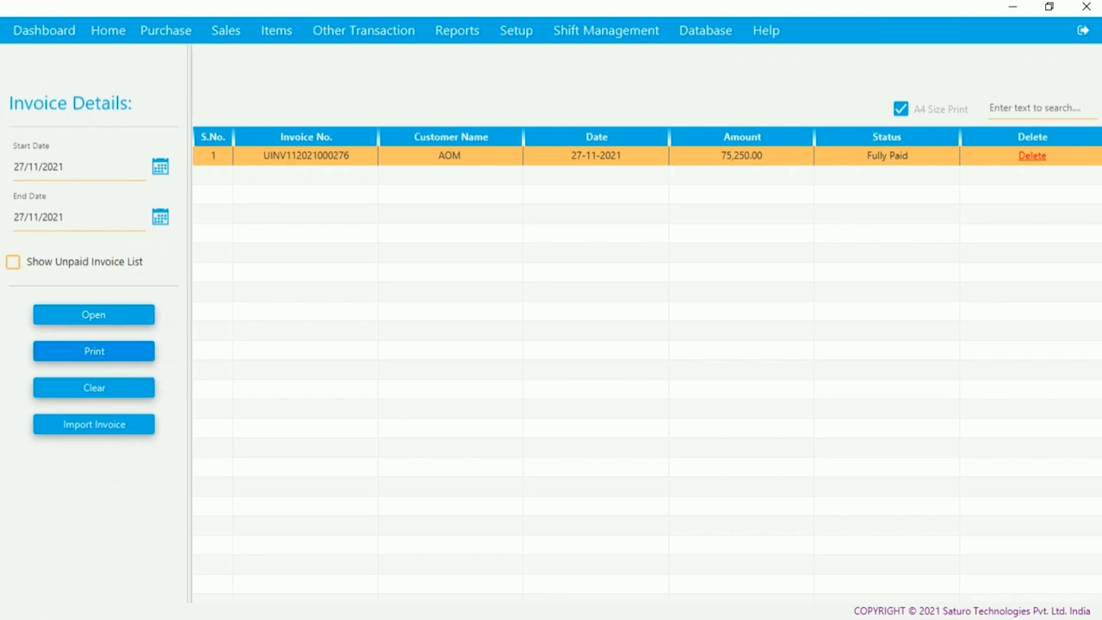
left_click(94, 350)
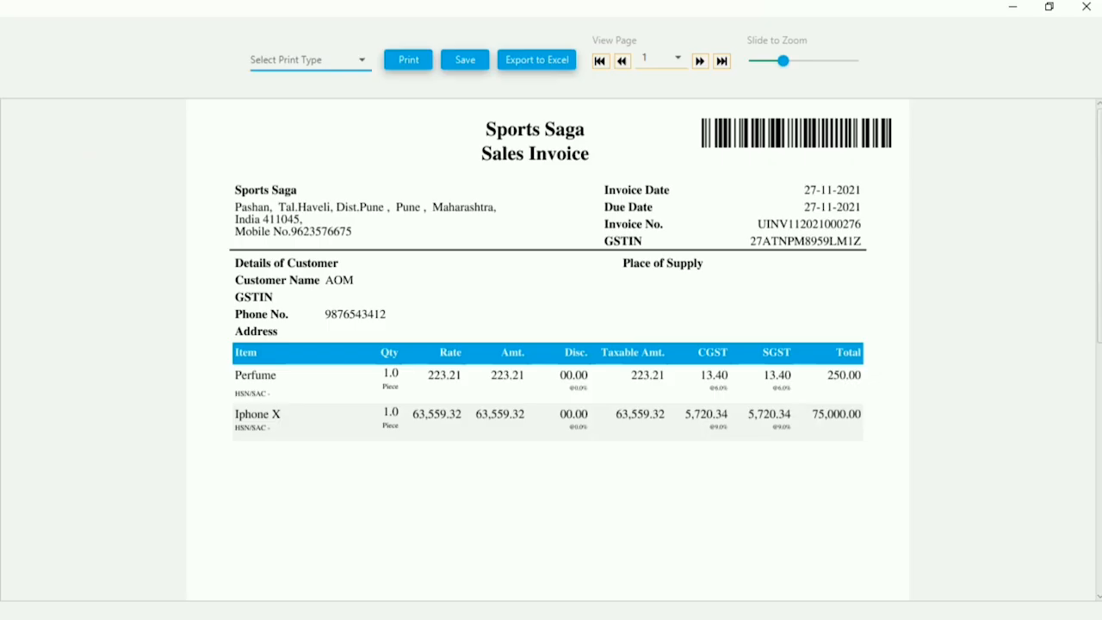
- Scroll down and back up through the A4 invoice preview to review the whole page
scroll(548, 345, "down", 3)
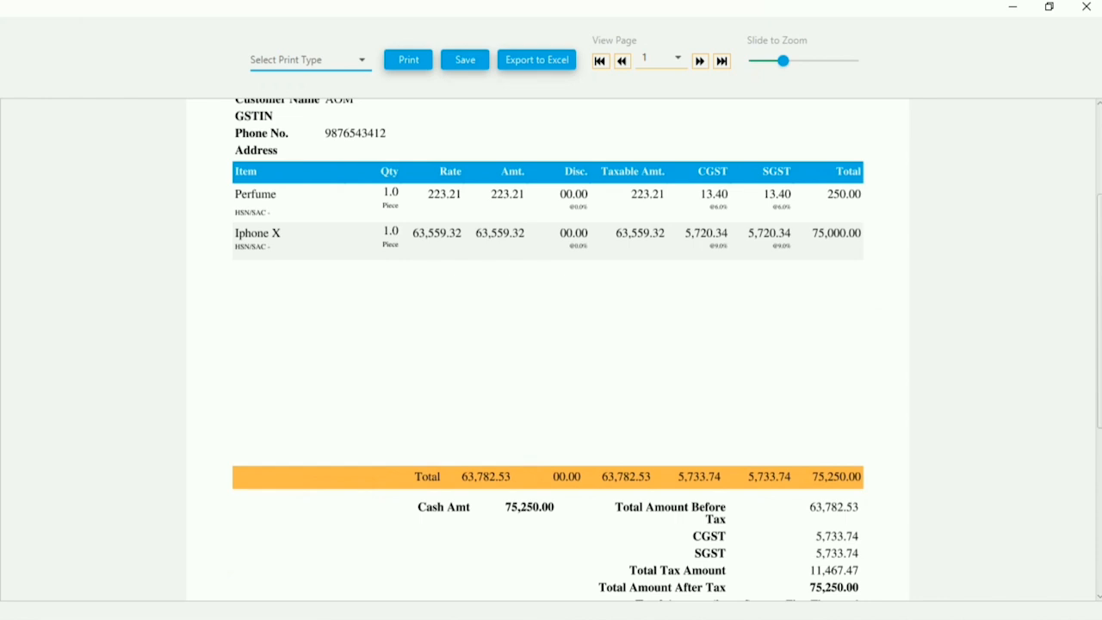
scroll(547, 345, "down", 1)
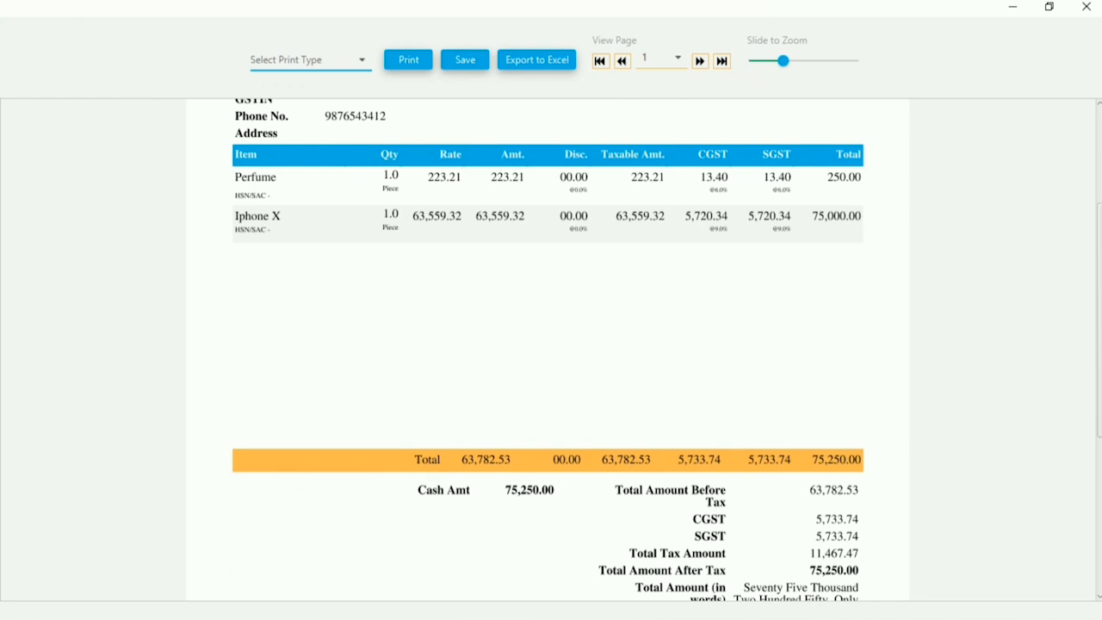
scroll(548, 344, "down", 2)
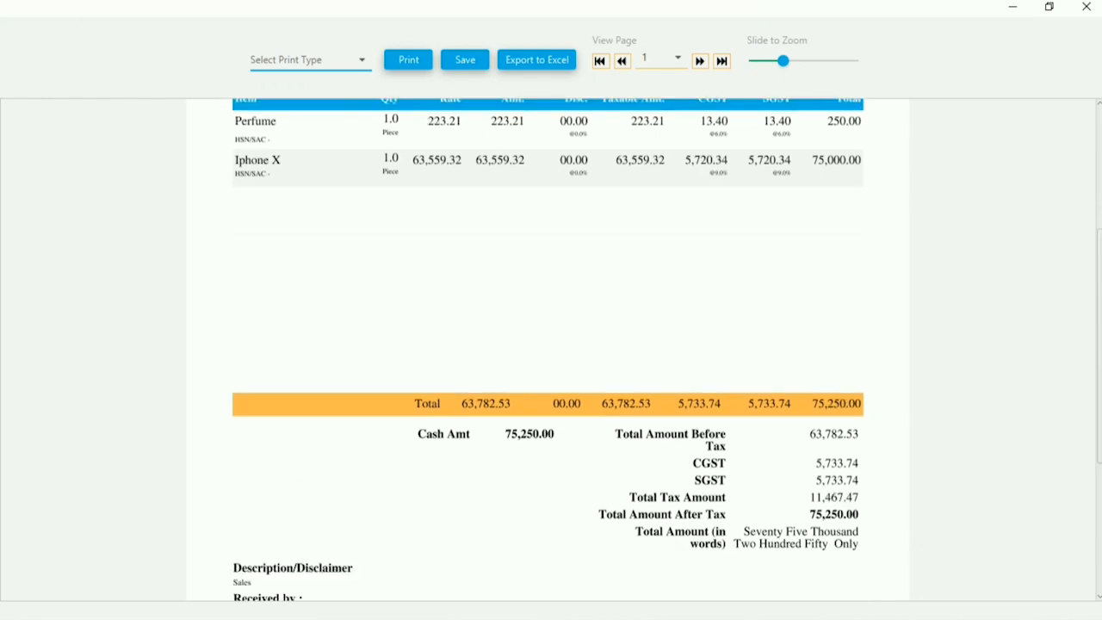
scroll(547, 344, "up", 5)
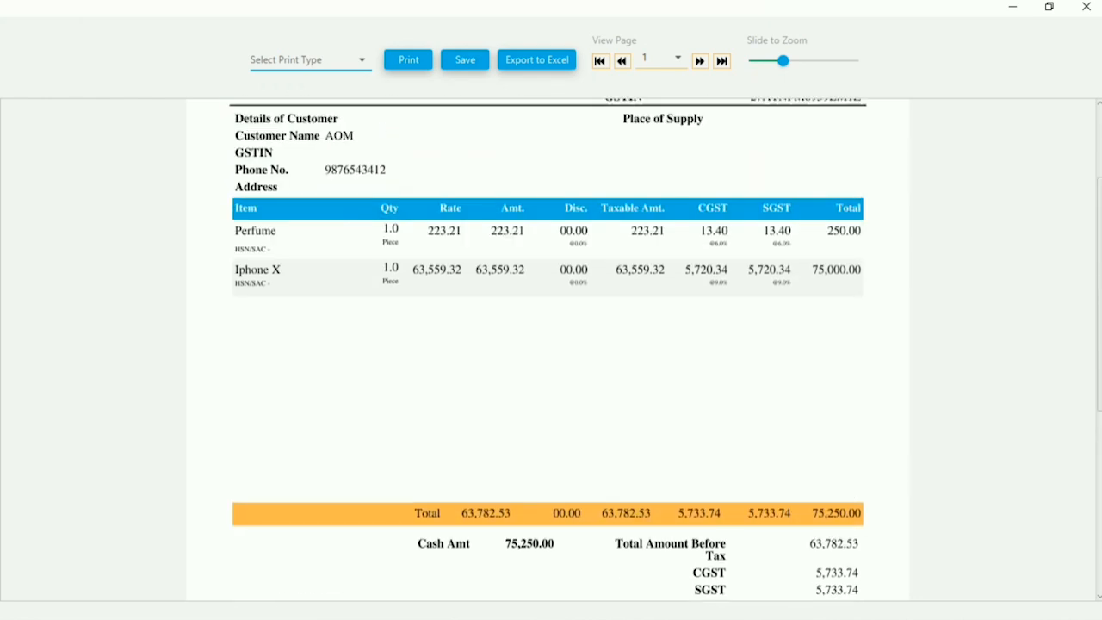
scroll(548, 345, "up", 5)
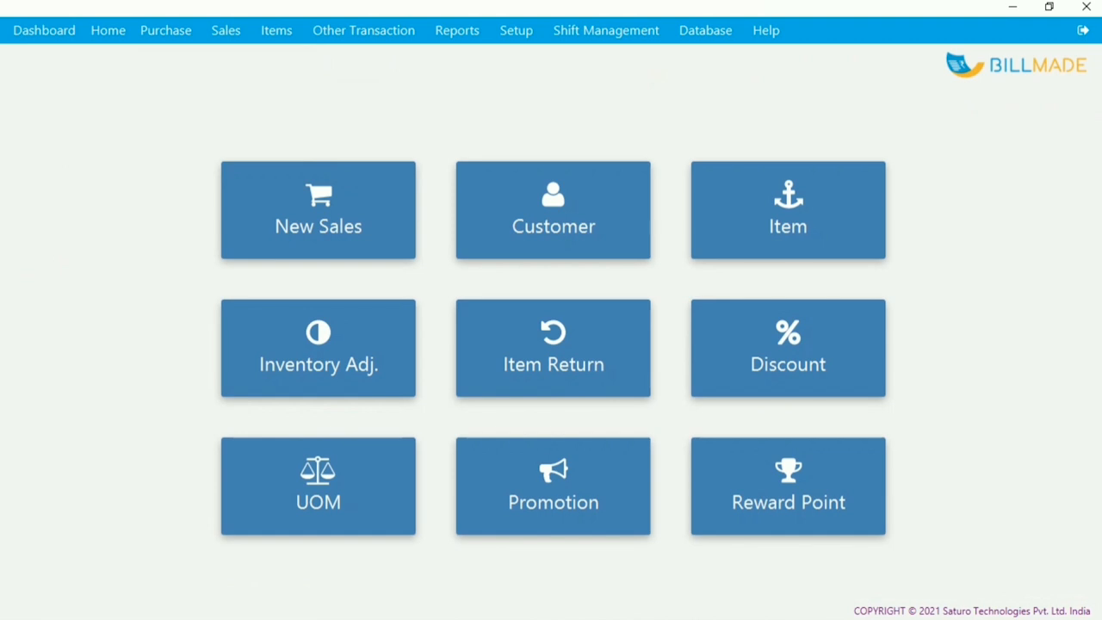
left_click(553, 211)
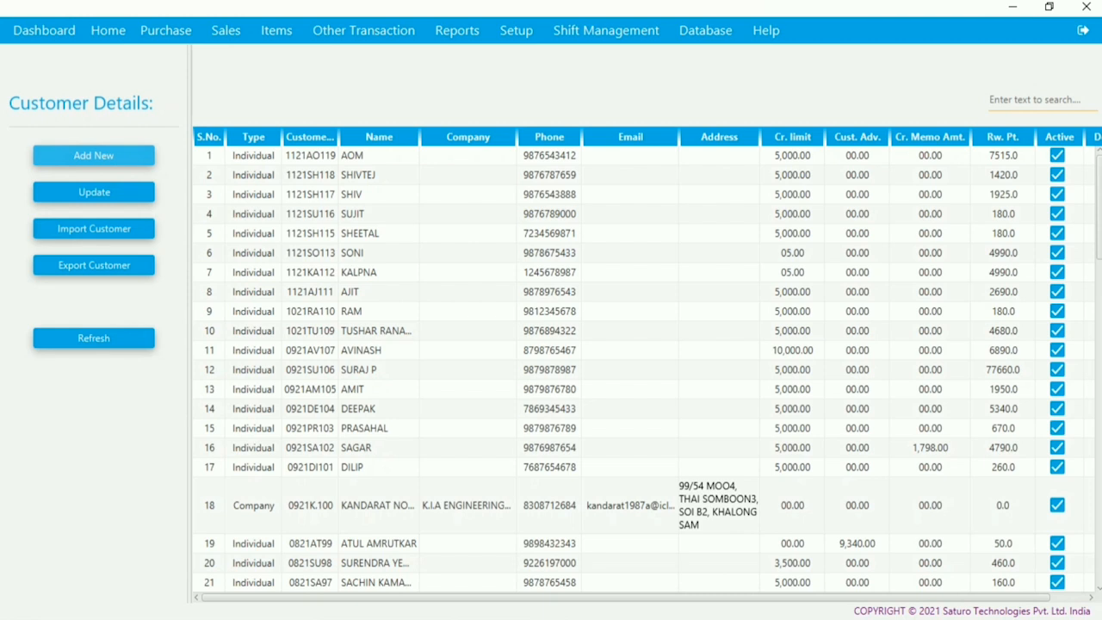
left_click(94, 156)
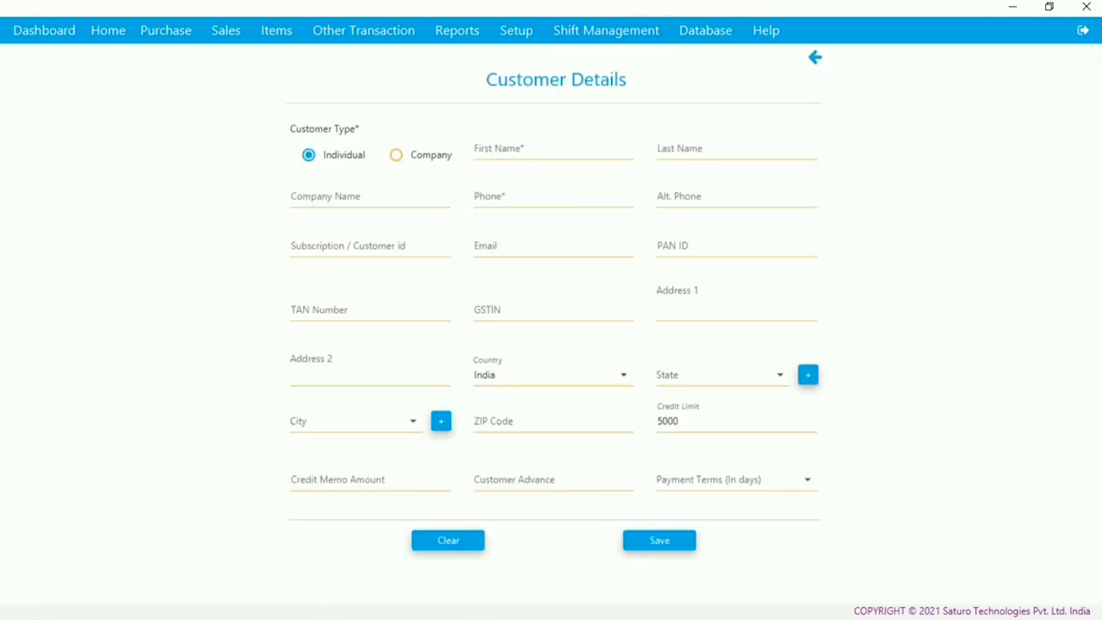
left_click(814, 57)
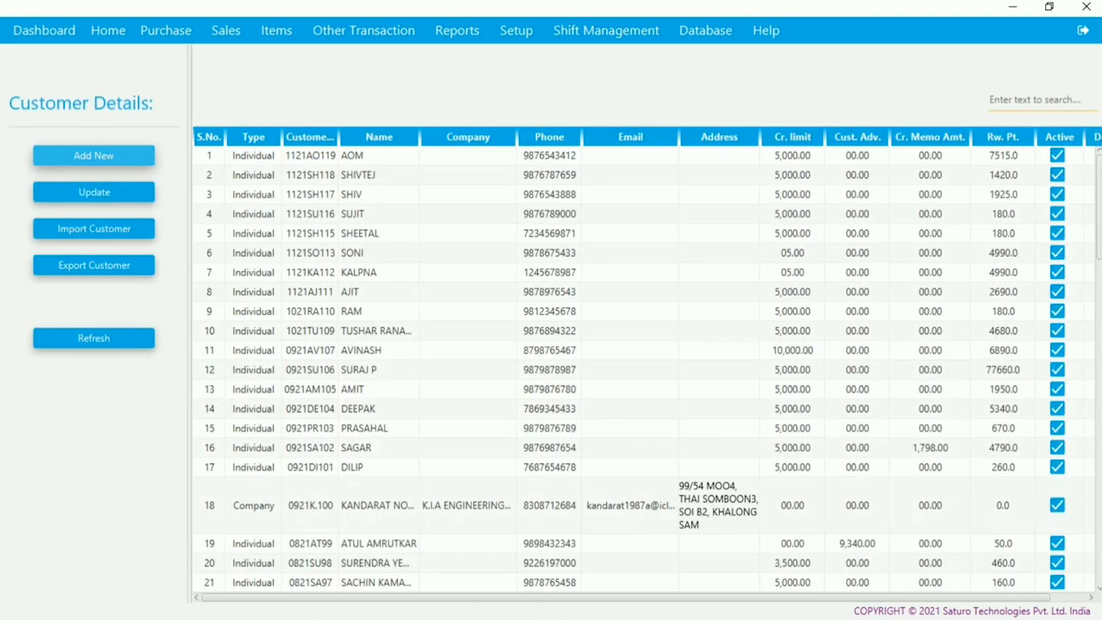
left_click(379, 175)
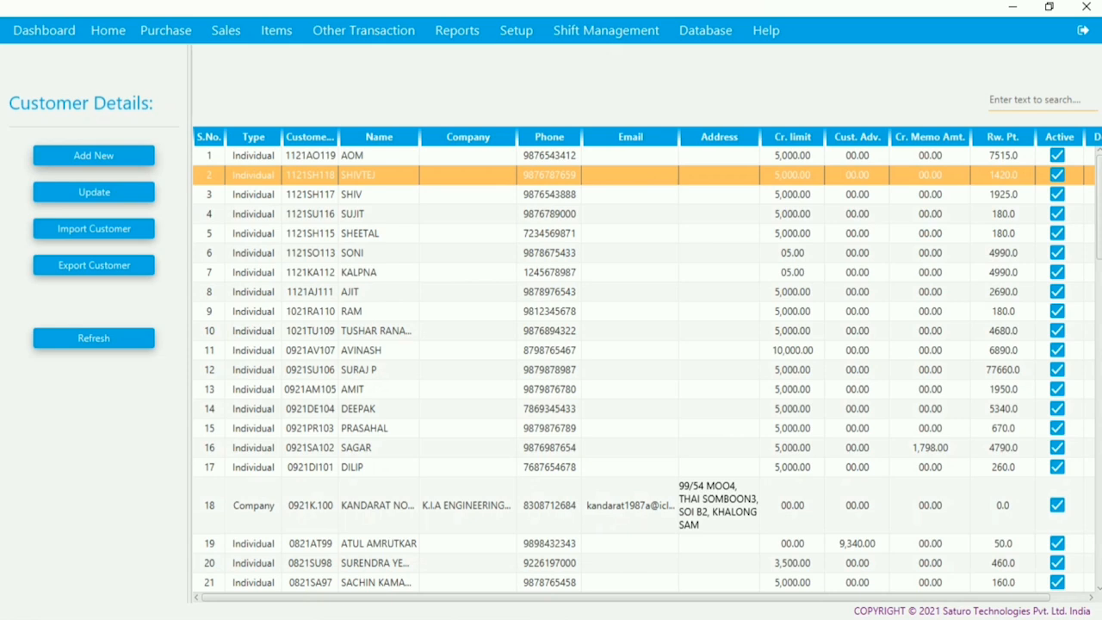
left_click(379, 195)
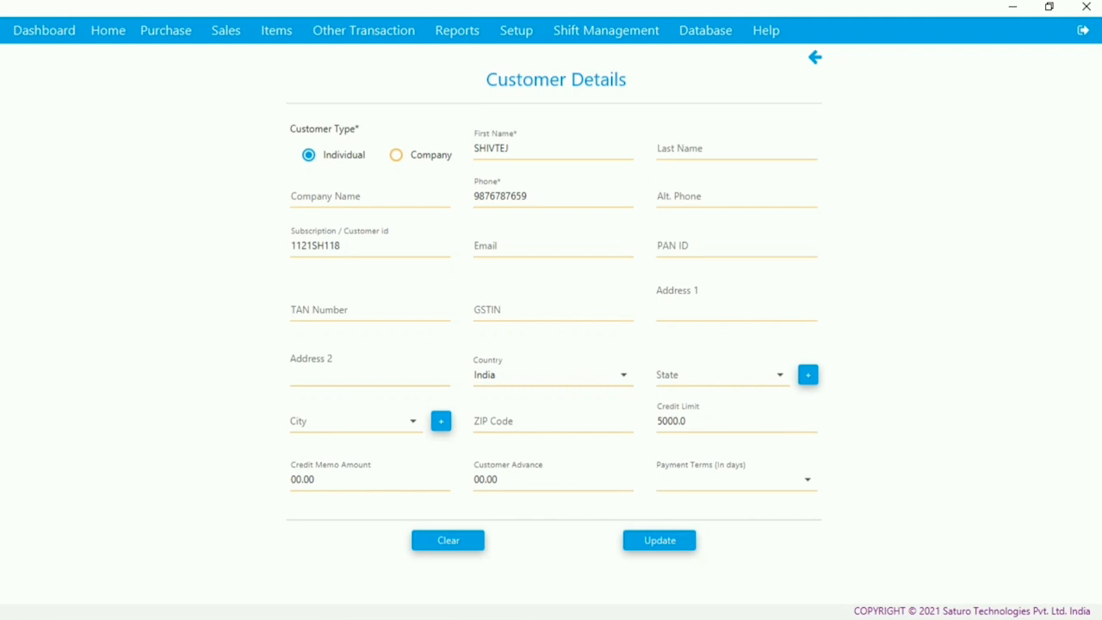
left_click(816, 58)
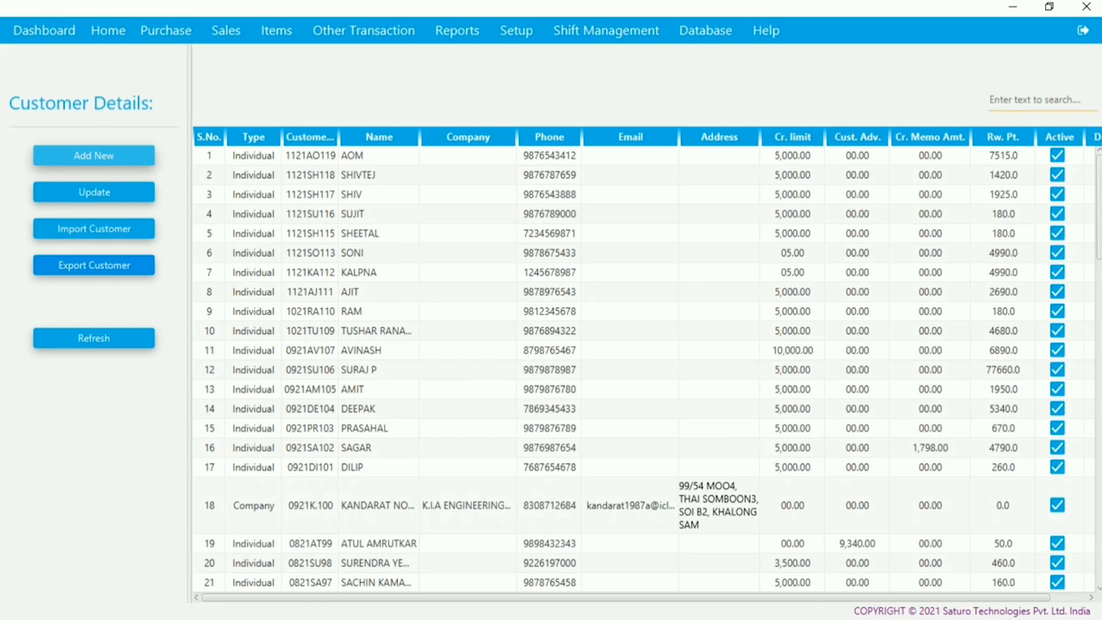
left_click(109, 31)
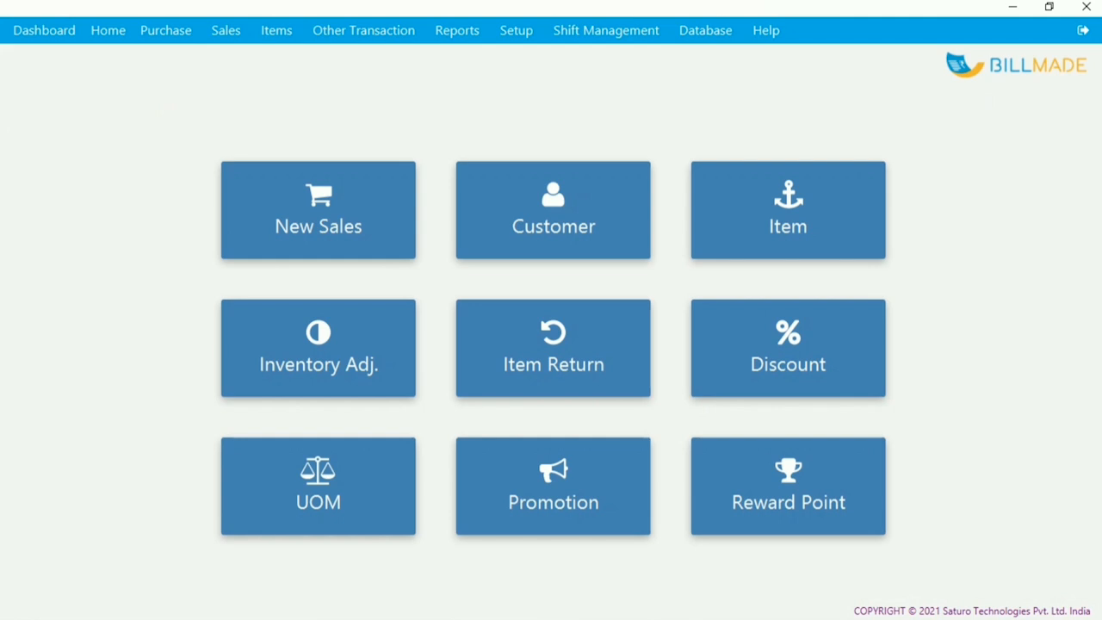
- Check Iphone X in the Item List: 9.0 Piece in stock, MRP 75000
left_click(832, 226)
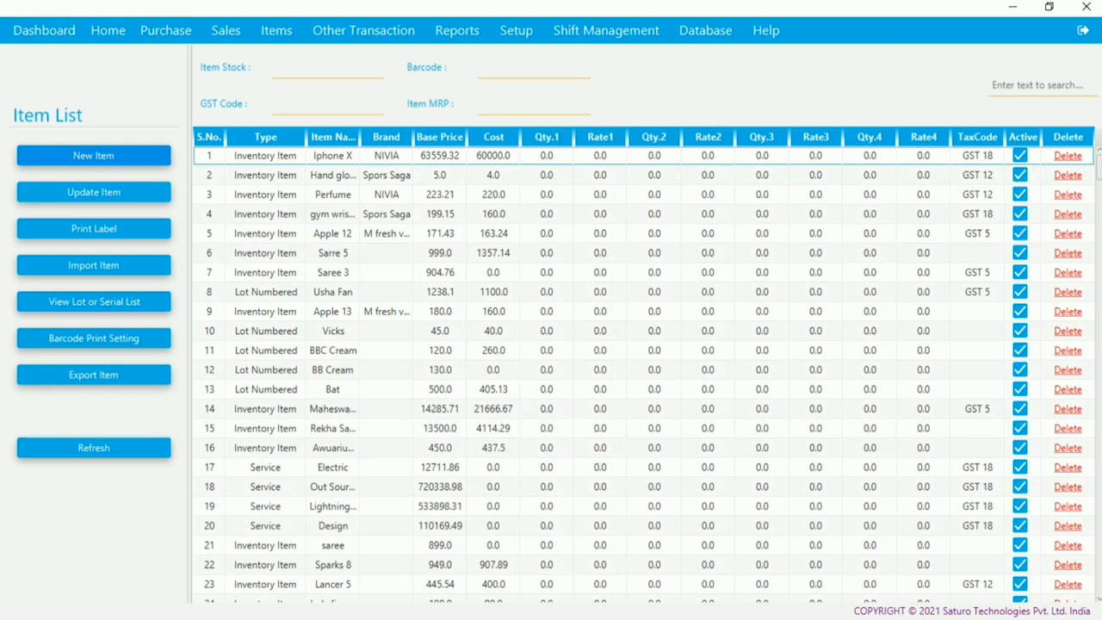
left_click(93, 155)
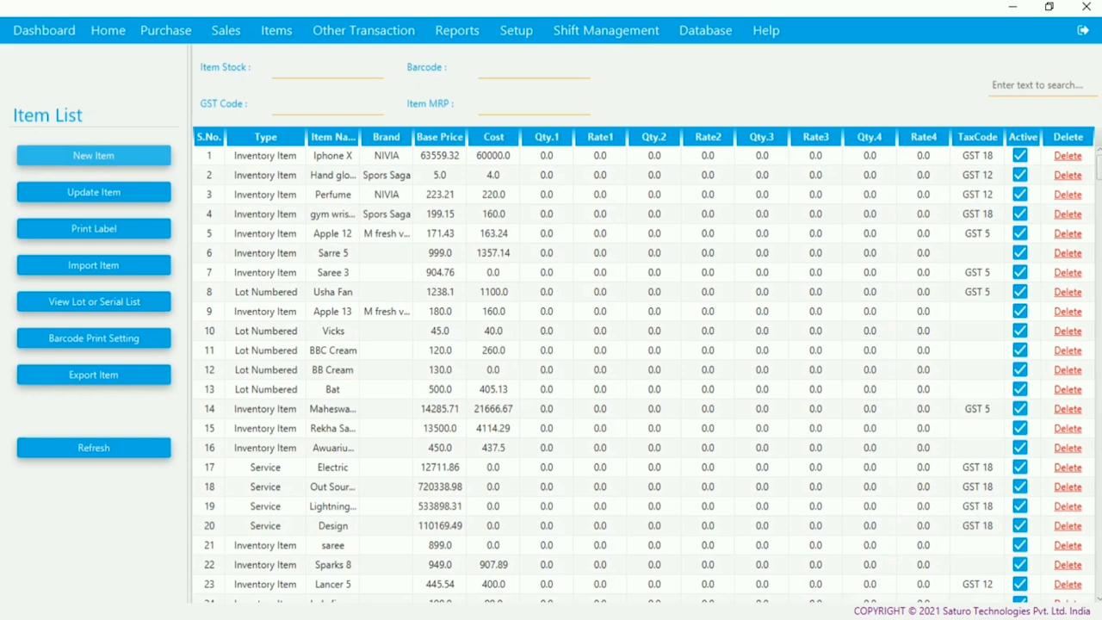
left_click(333, 156)
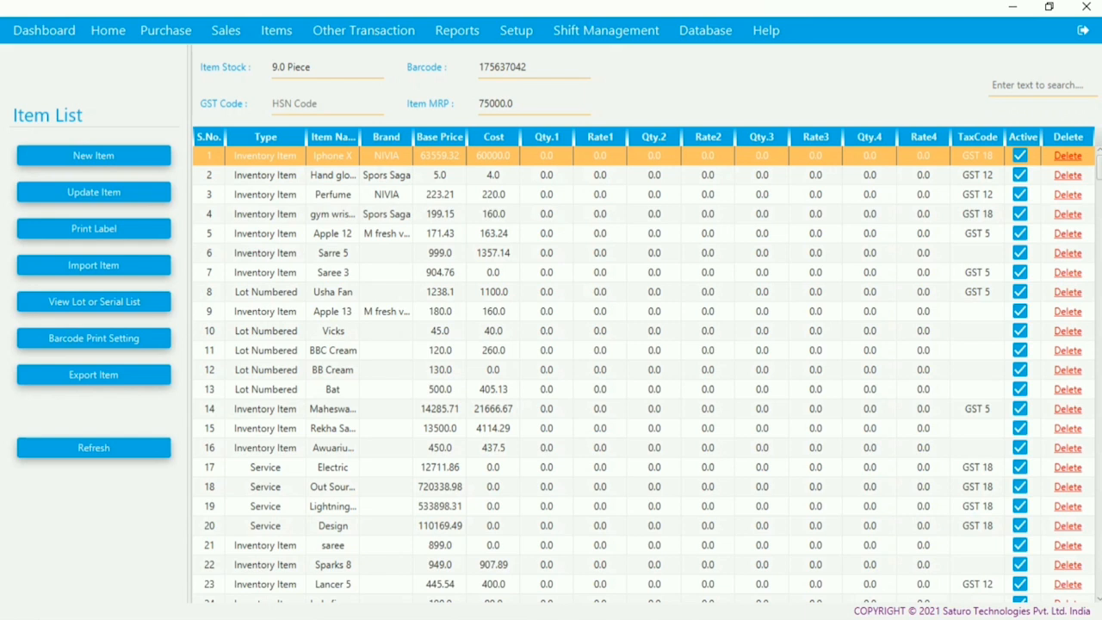
- Open Hand gloves for review without saving changes, then view Perfume's 36.0 Piece stock and 250.0 MRP
left_click(493, 272)
left_click(493, 175)
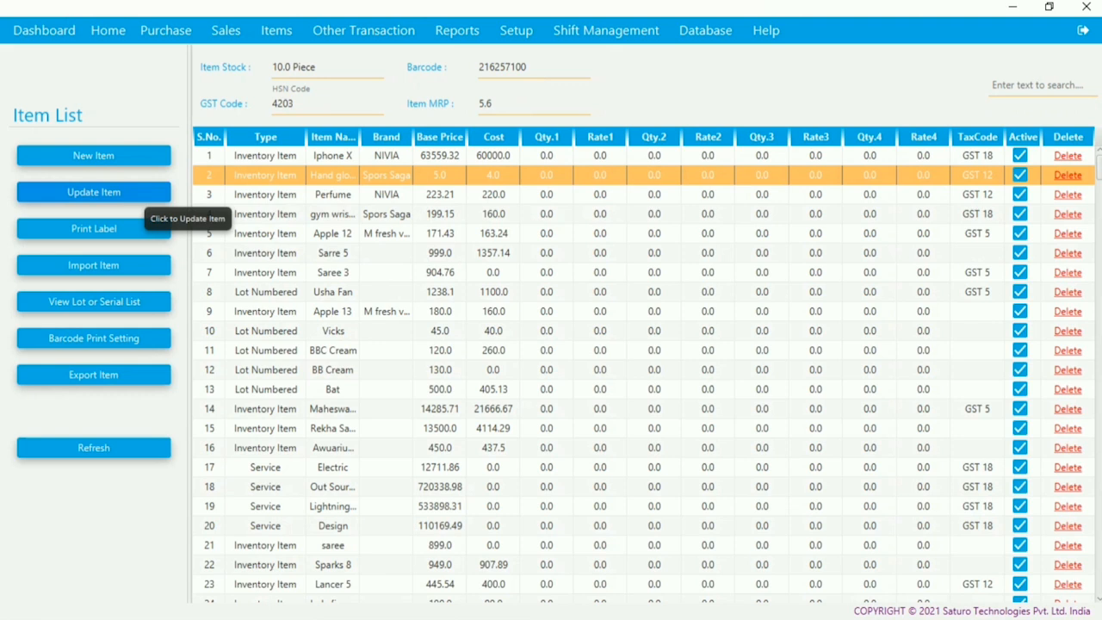
left_click(138, 197)
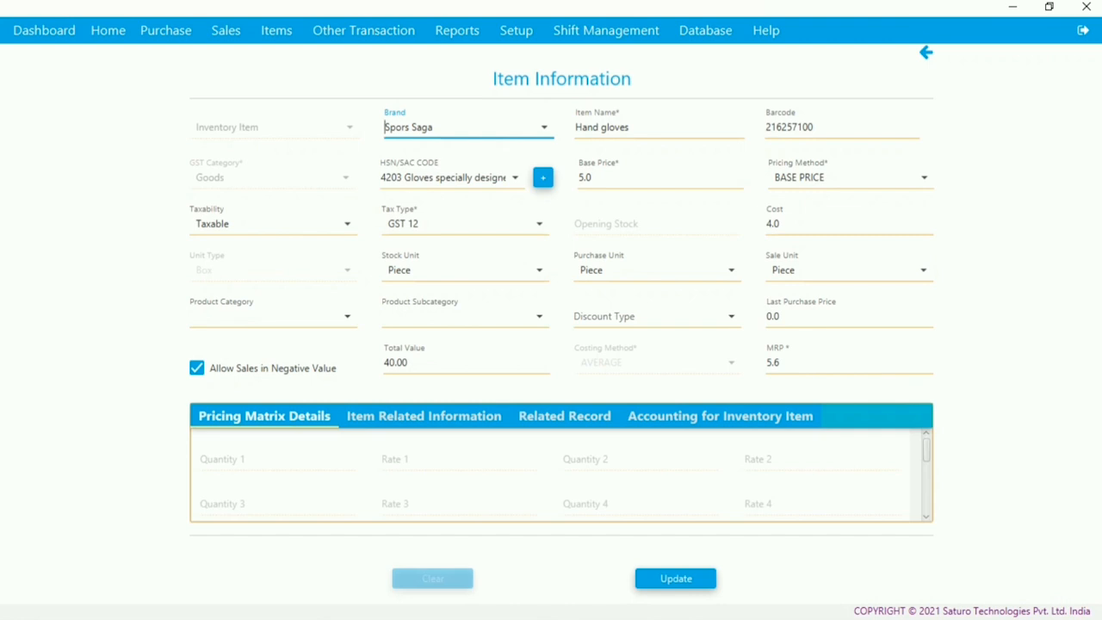
key("Escape")
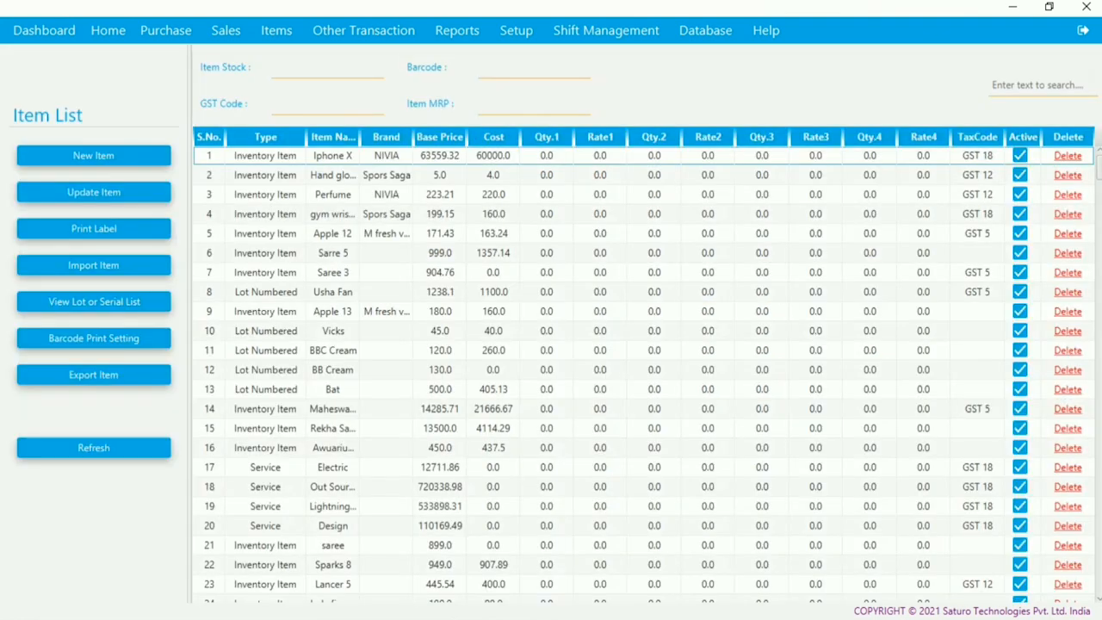
left_click(332, 195)
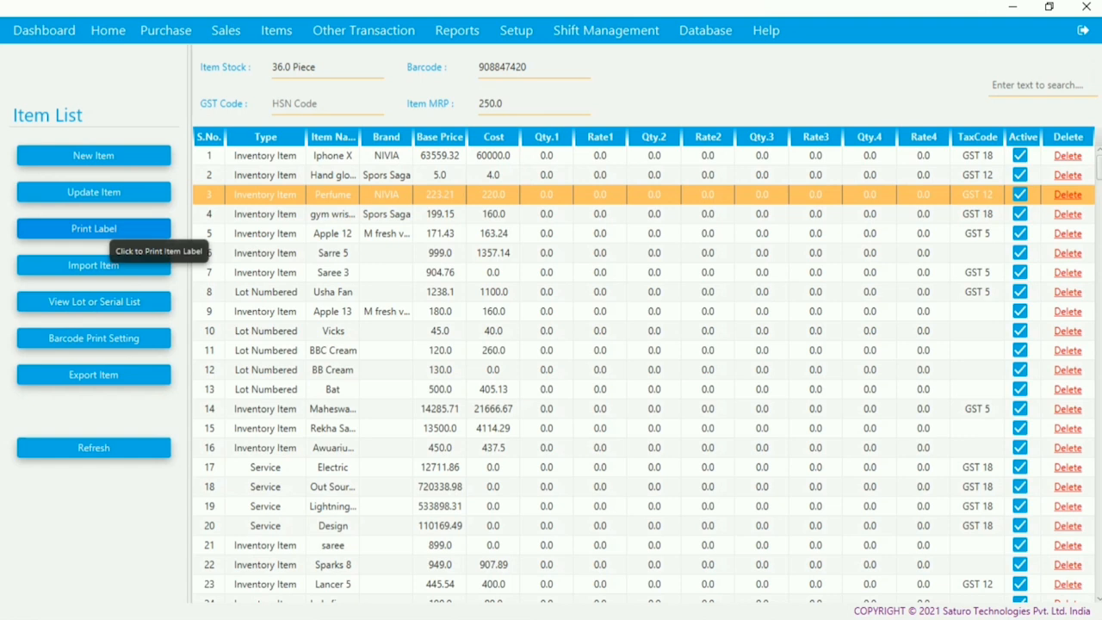
left_click(108, 232)
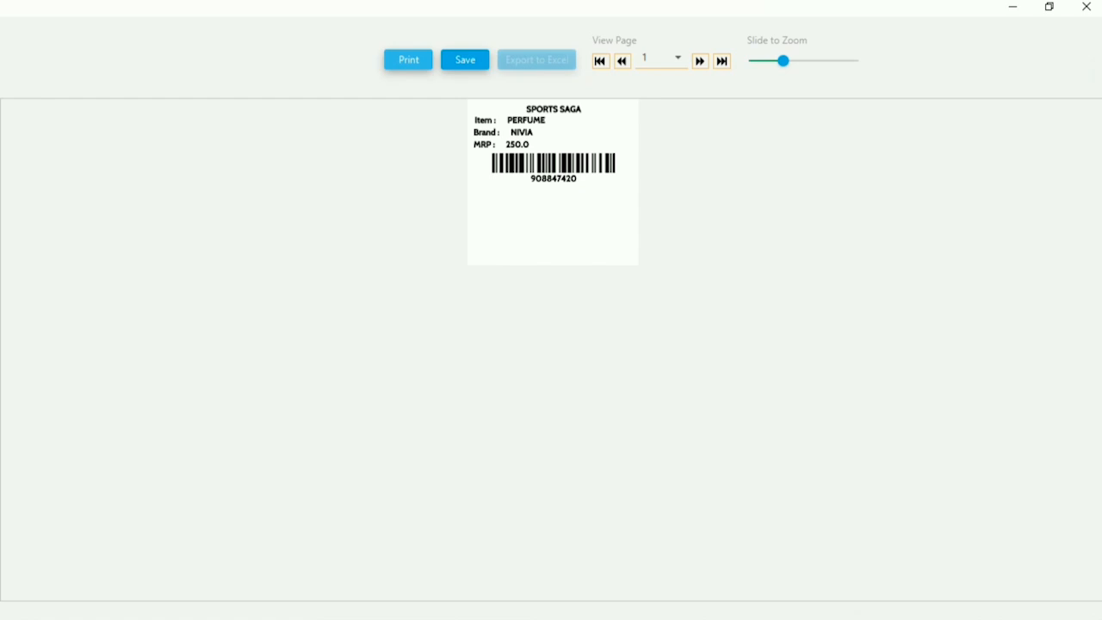
left_click_drag(782, 60, 803, 60)
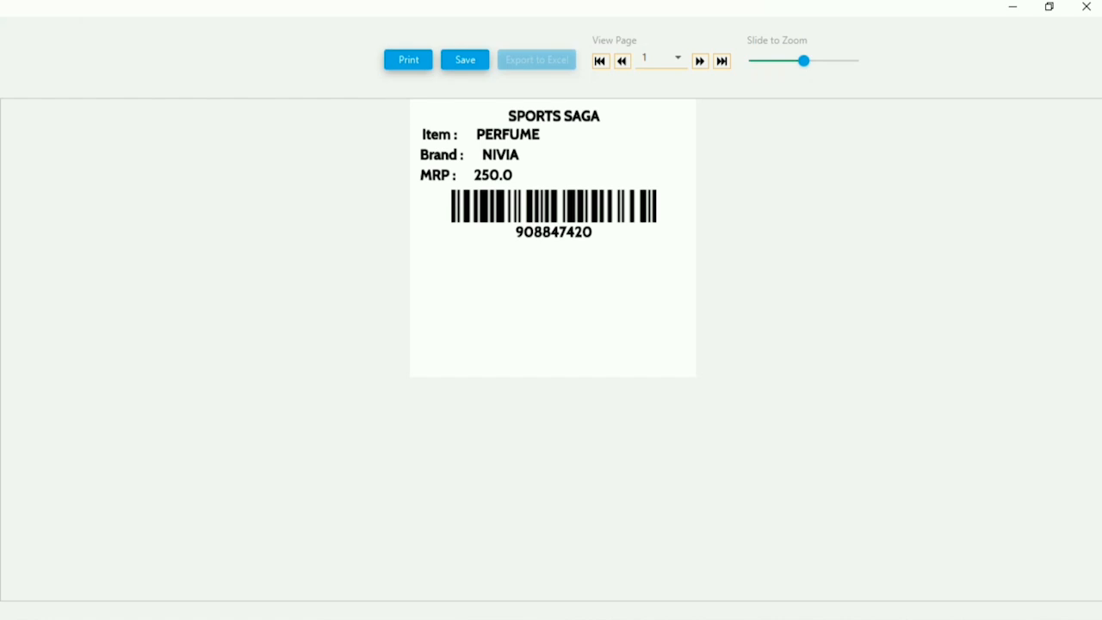
left_click(677, 57)
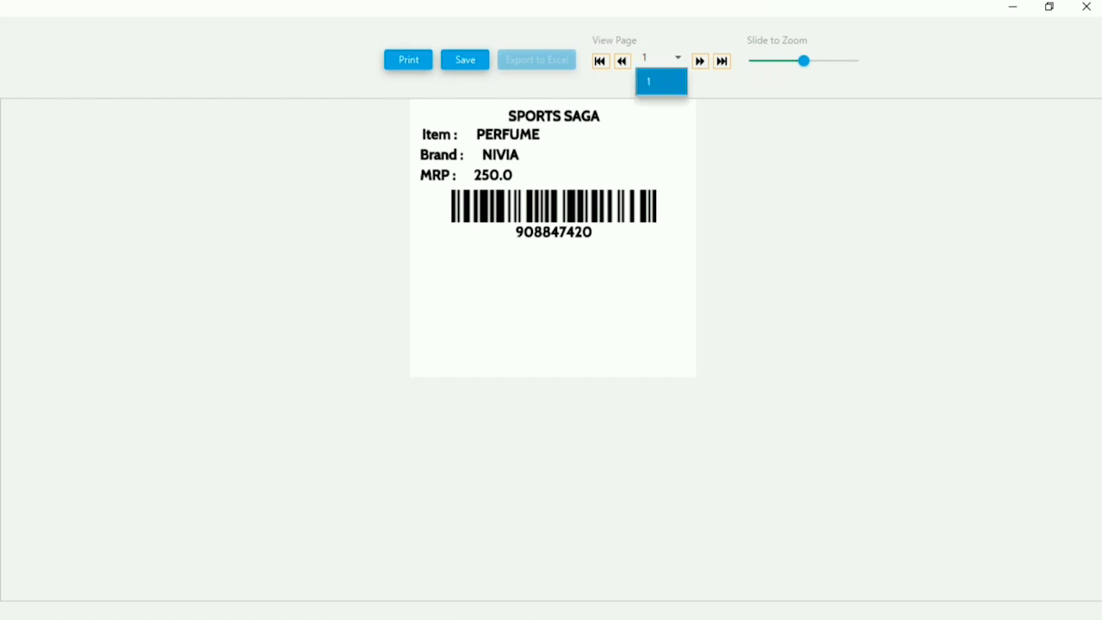
left_click(619, 293)
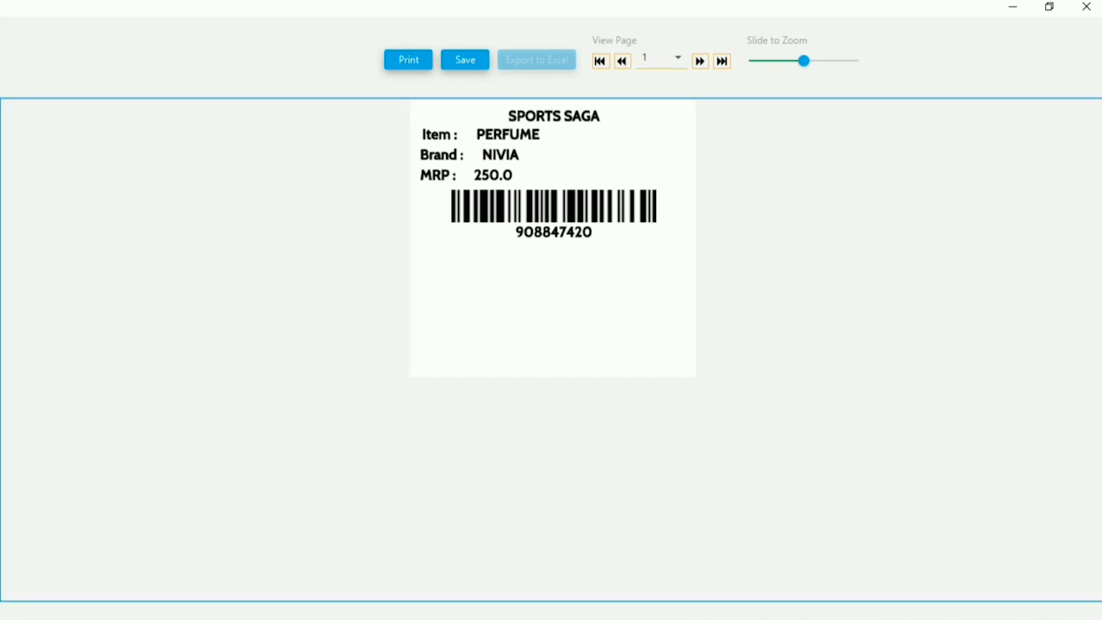
left_click(1087, 7)
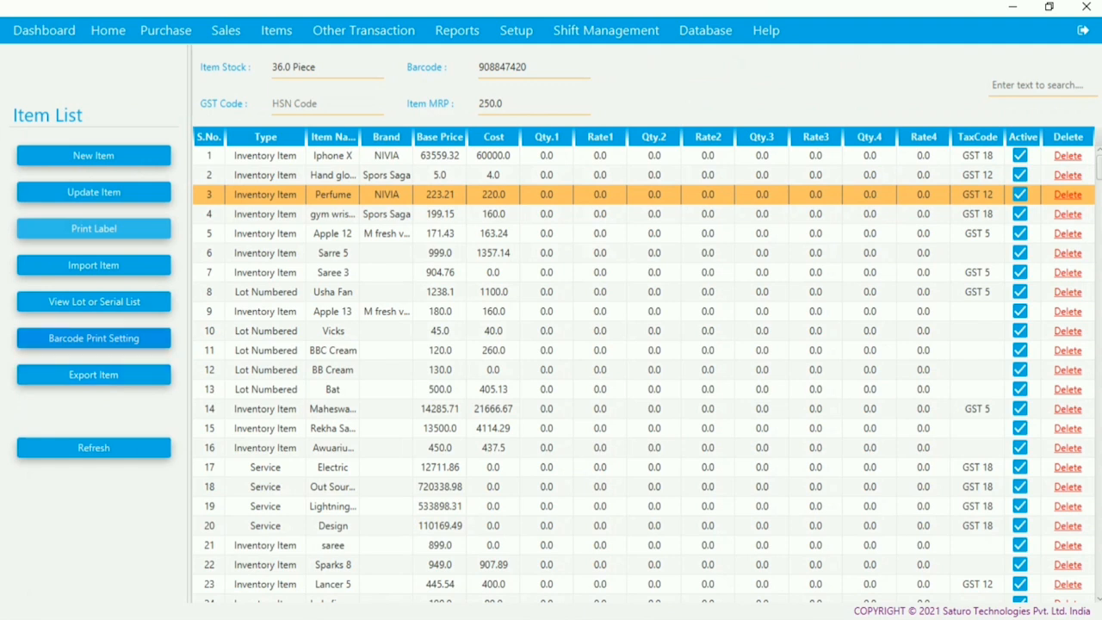
- Add Lot/Serial to the barcode print layout, save it, and return to the Home dashboard
left_click(93, 338)
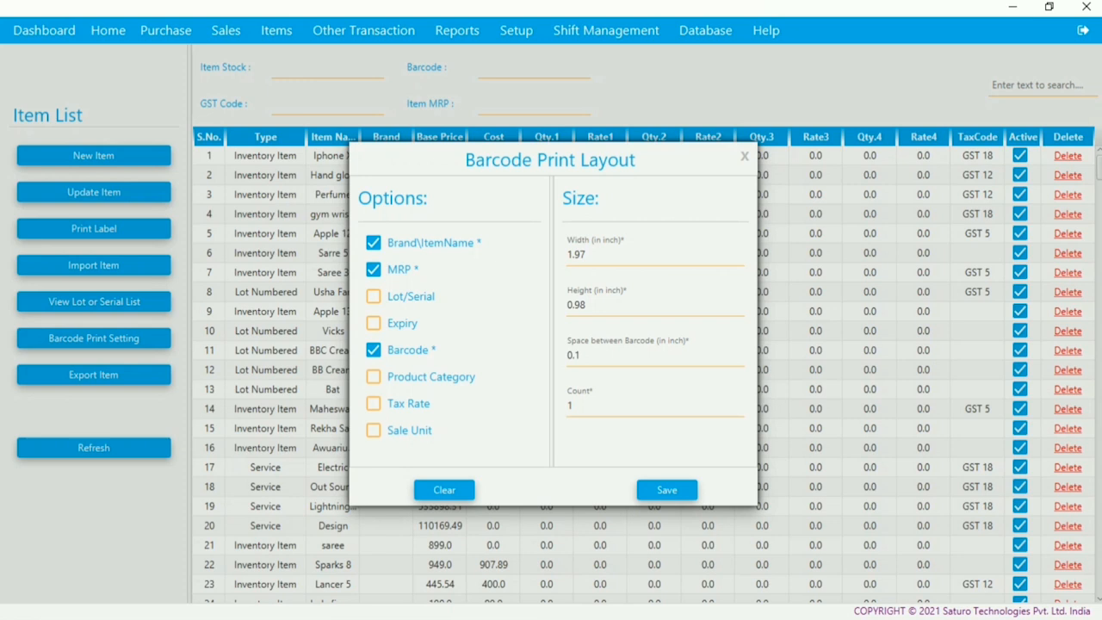
left_click(373, 296)
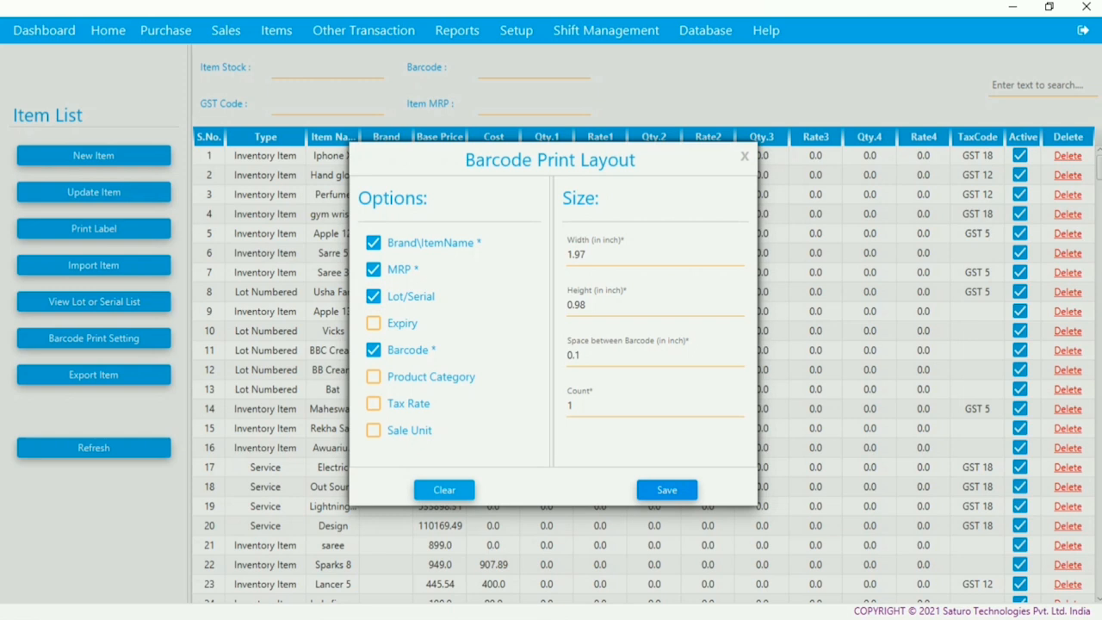
left_click(666, 489)
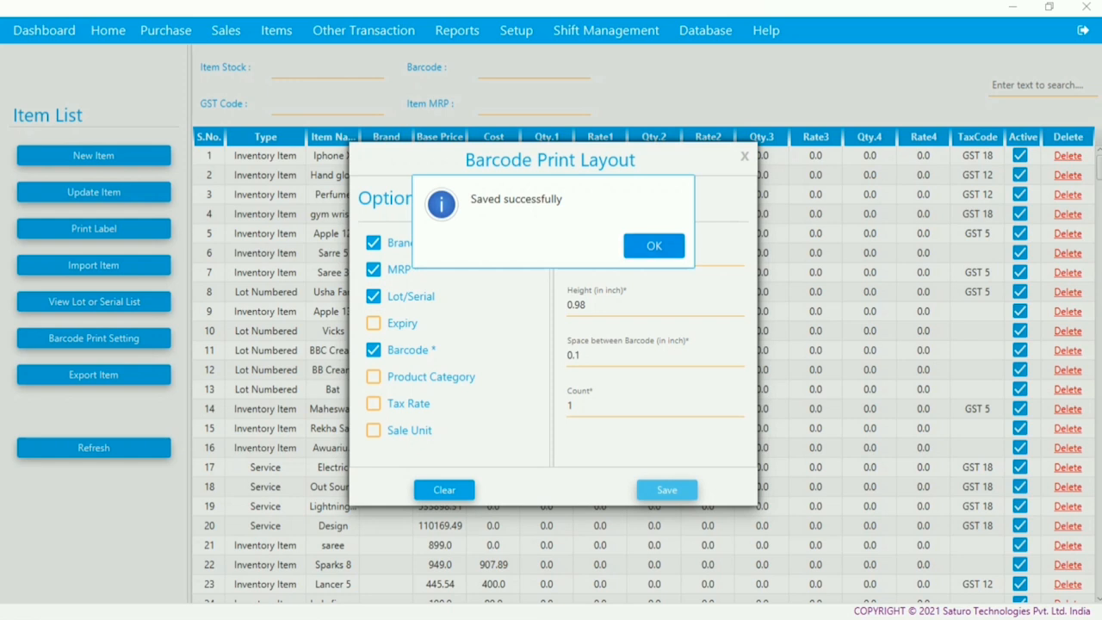
left_click(654, 246)
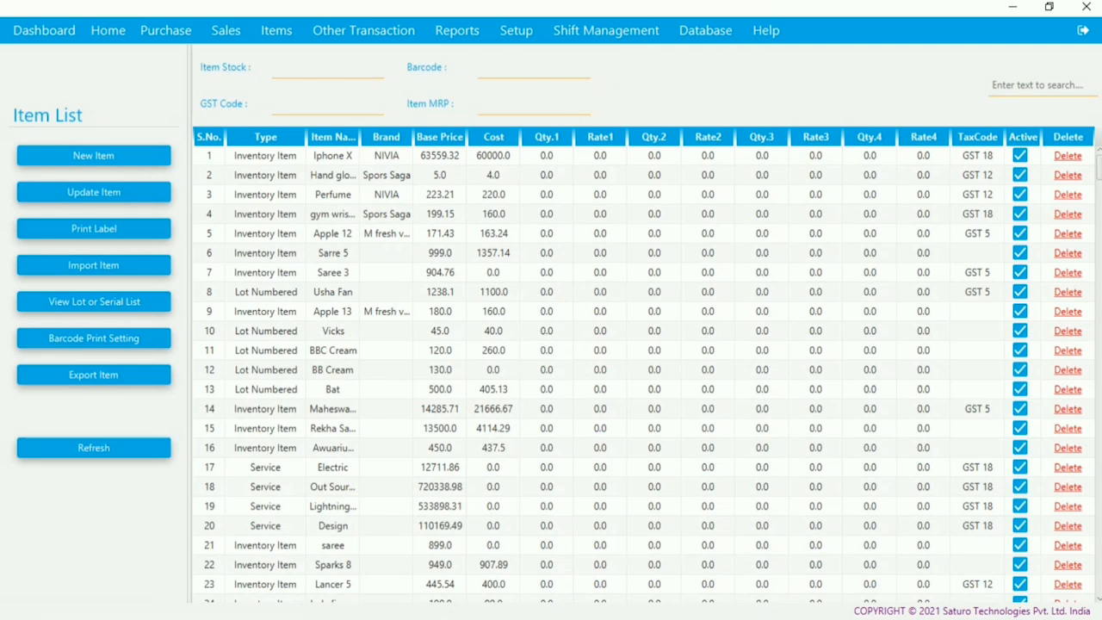
left_click(108, 30)
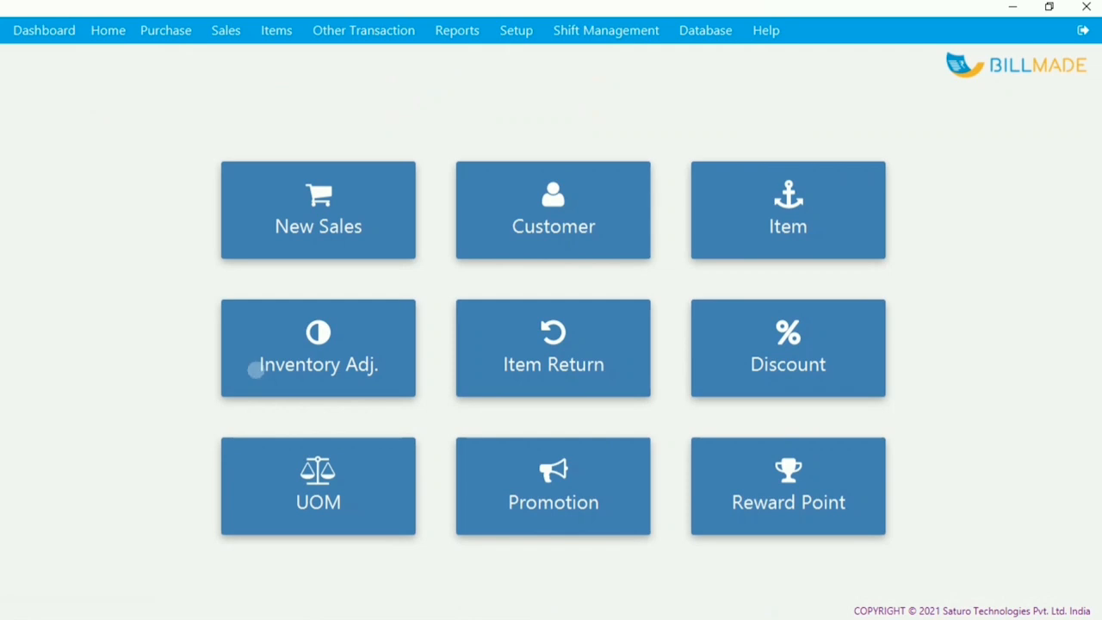
- Adjust Iphone X stock by +6, from 9.0 to 15.0, and save the adjustment
left_click(253, 367)
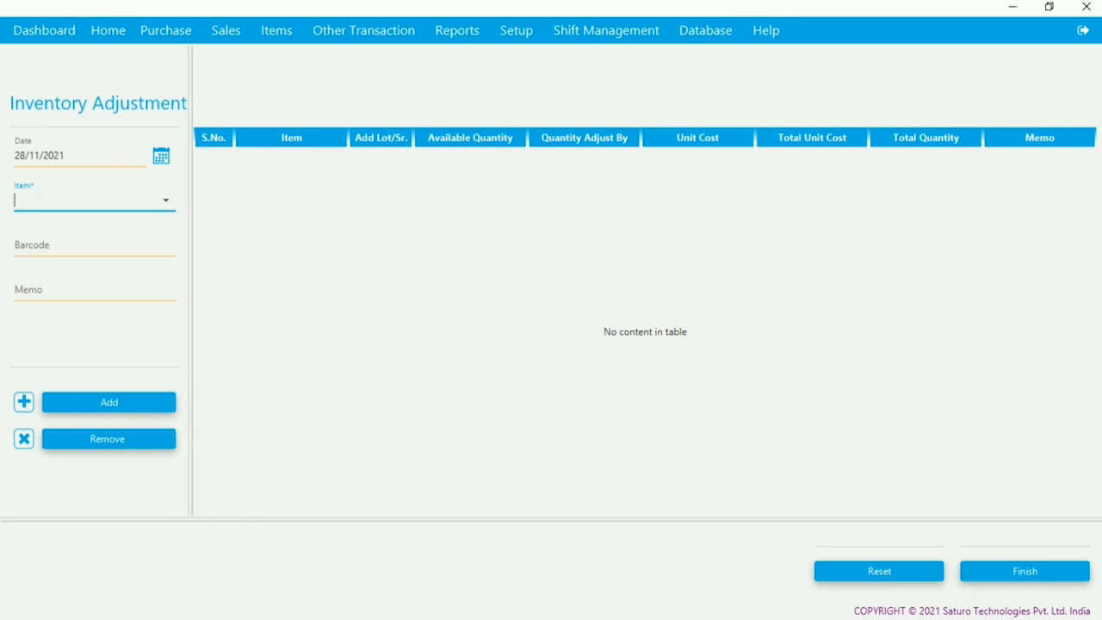
type("sare")
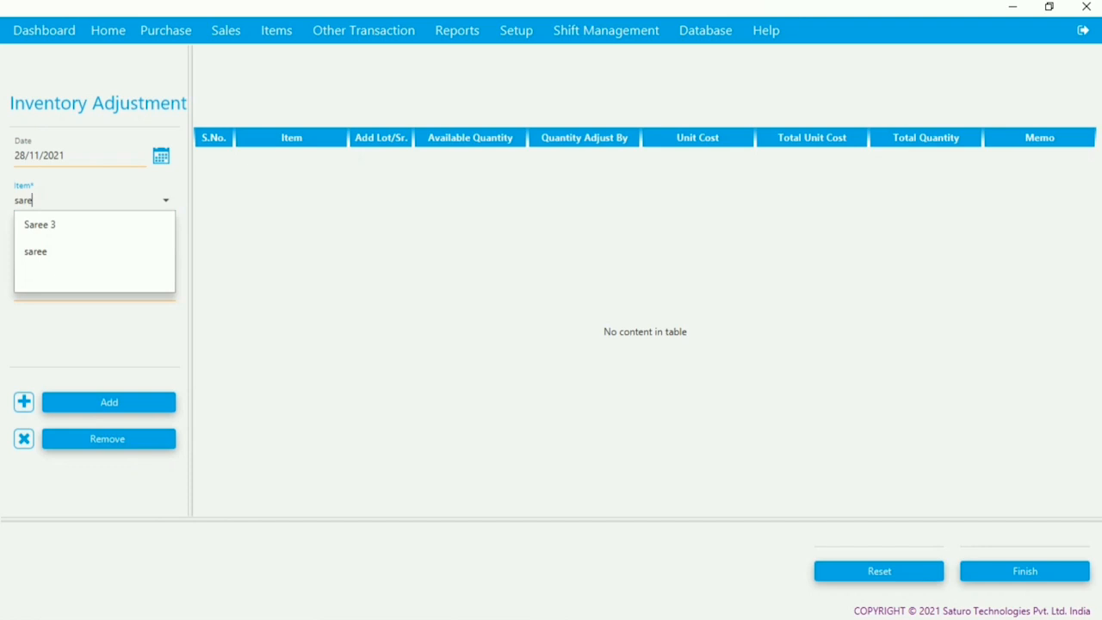
key("Return")
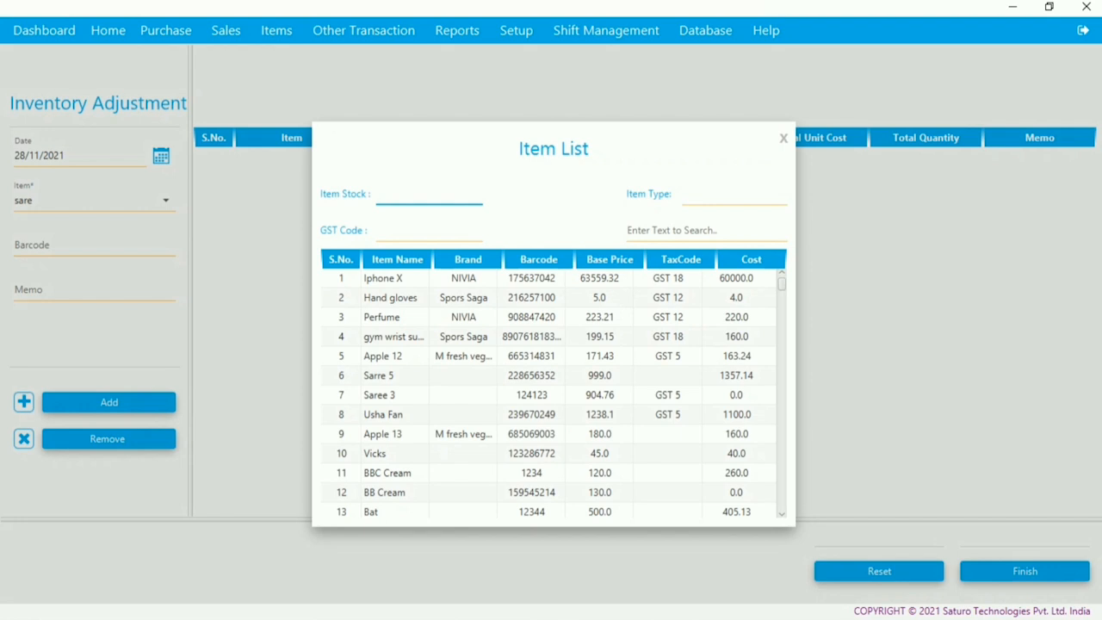
scroll(551, 396, "down", 4)
key("Down")
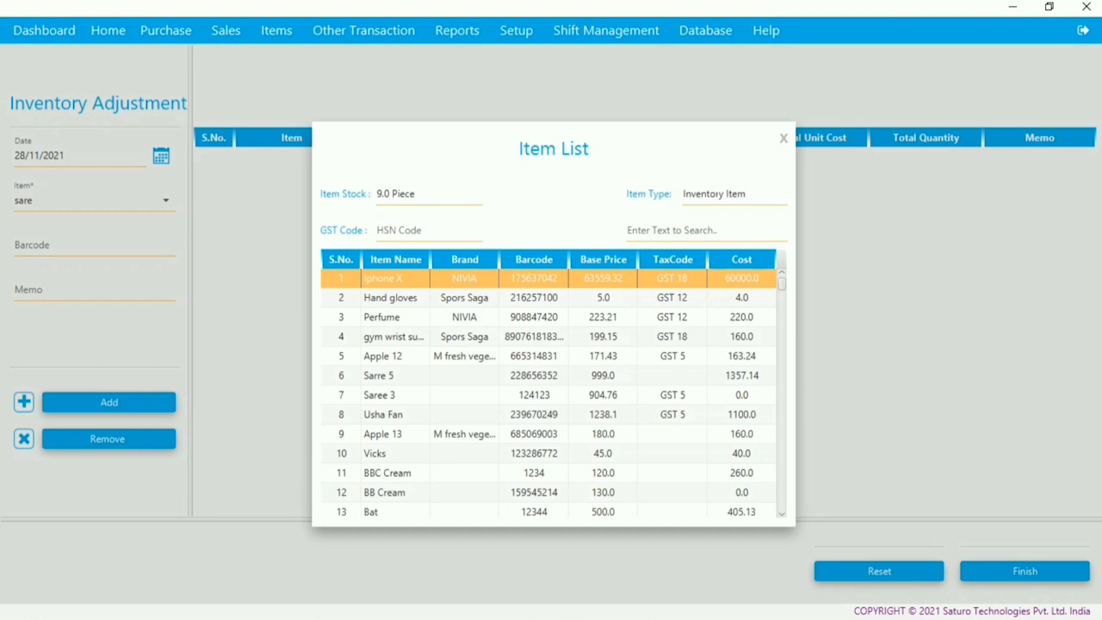
key("Return")
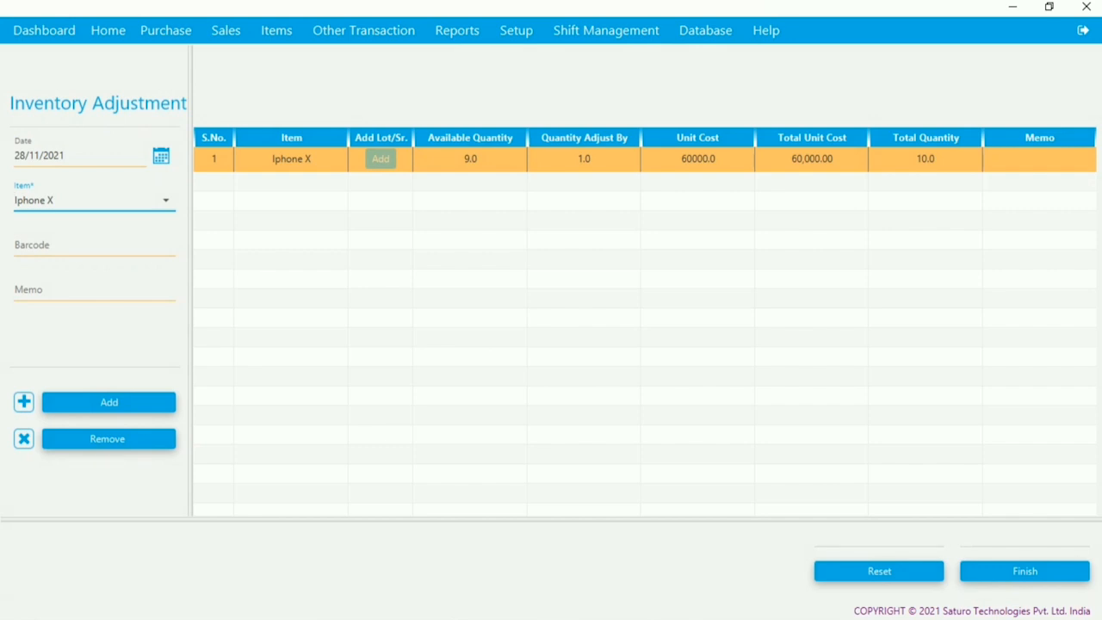
left_click(584, 160)
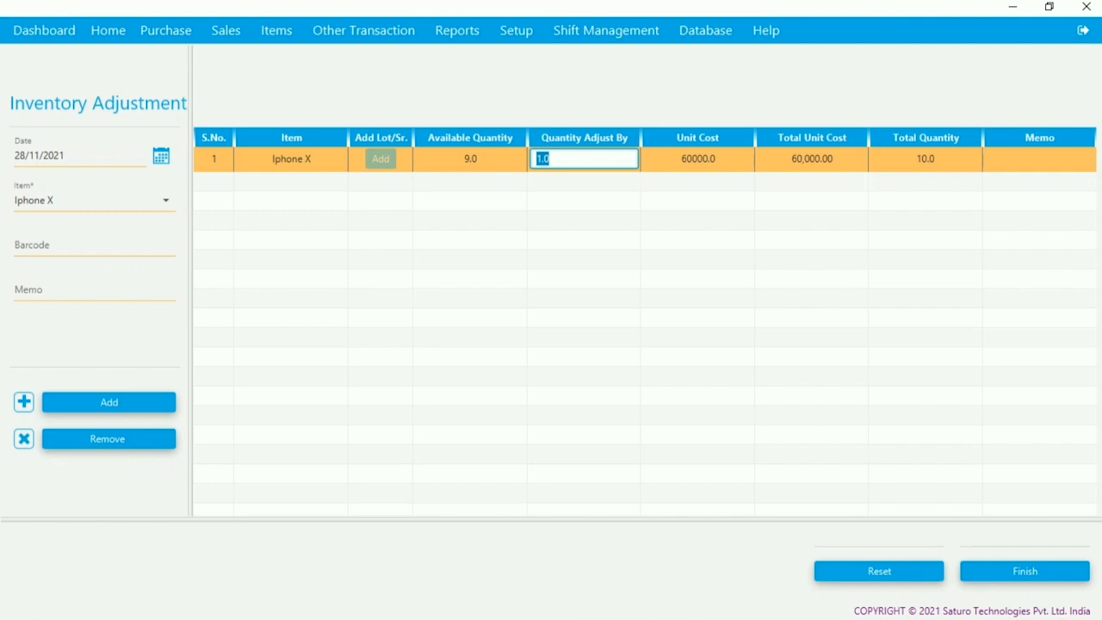
type("6")
key("Return")
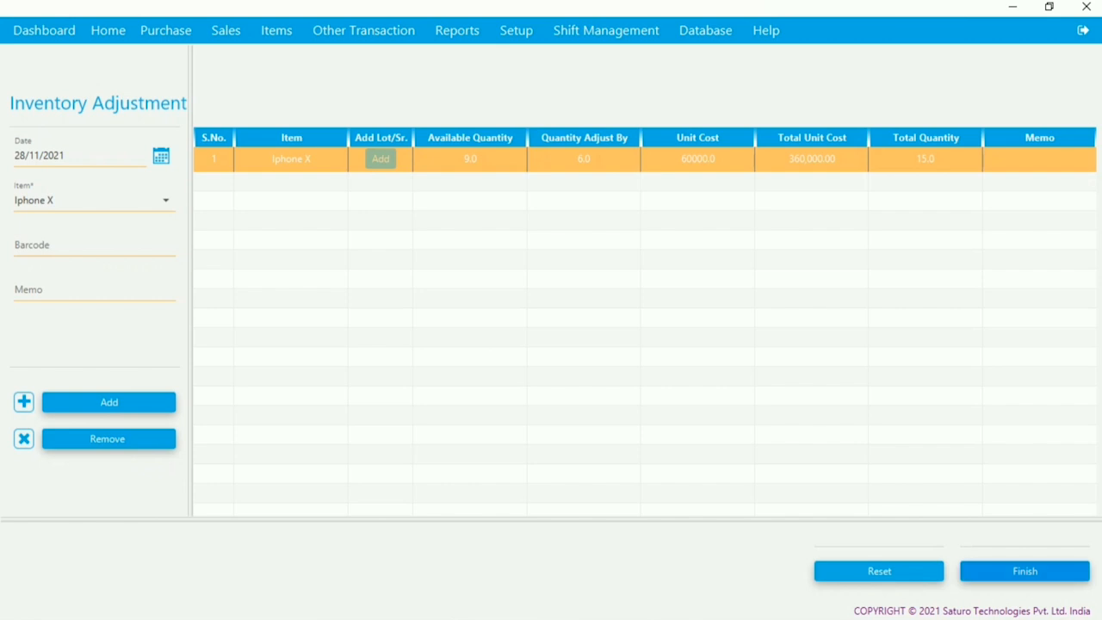
left_click(1025, 571)
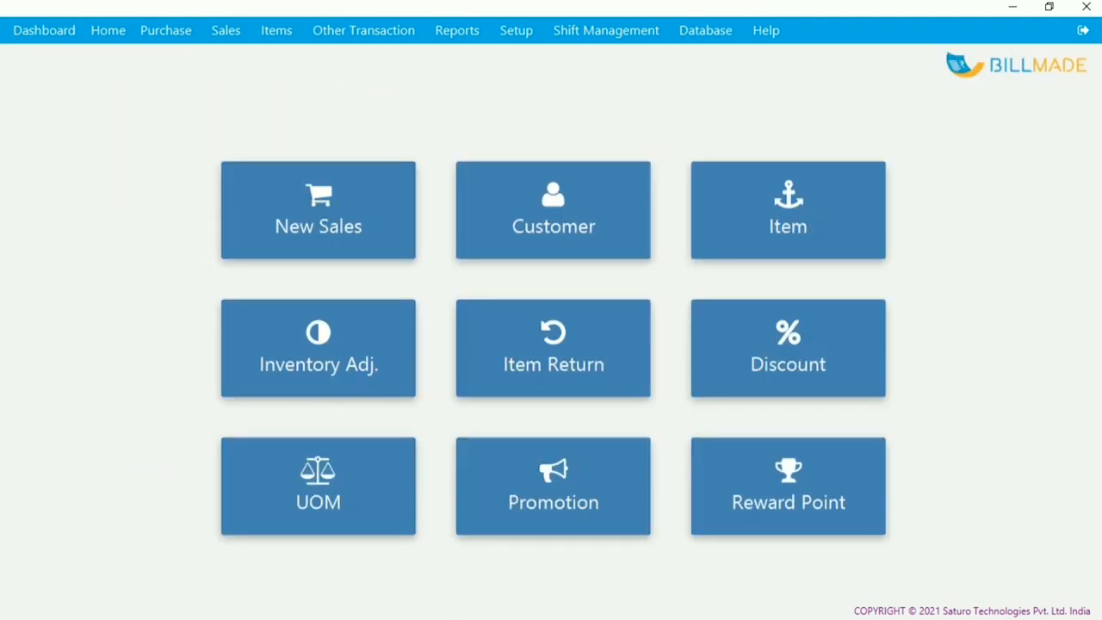
- Start a return authorization for the first customer and load their invoice's items
left_click(502, 376)
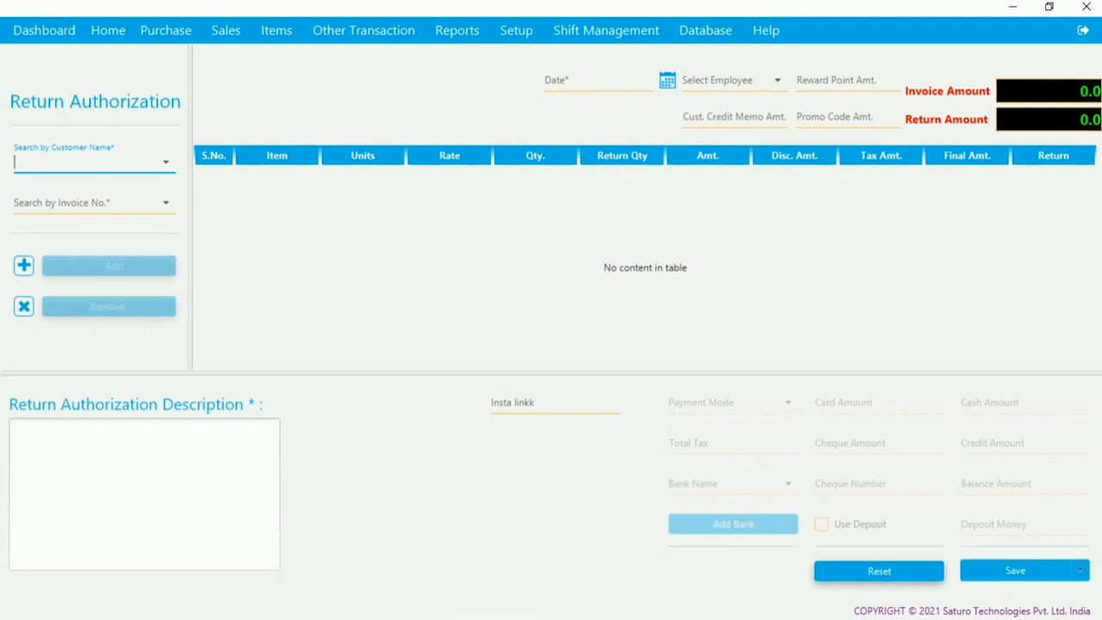
left_click(89, 162)
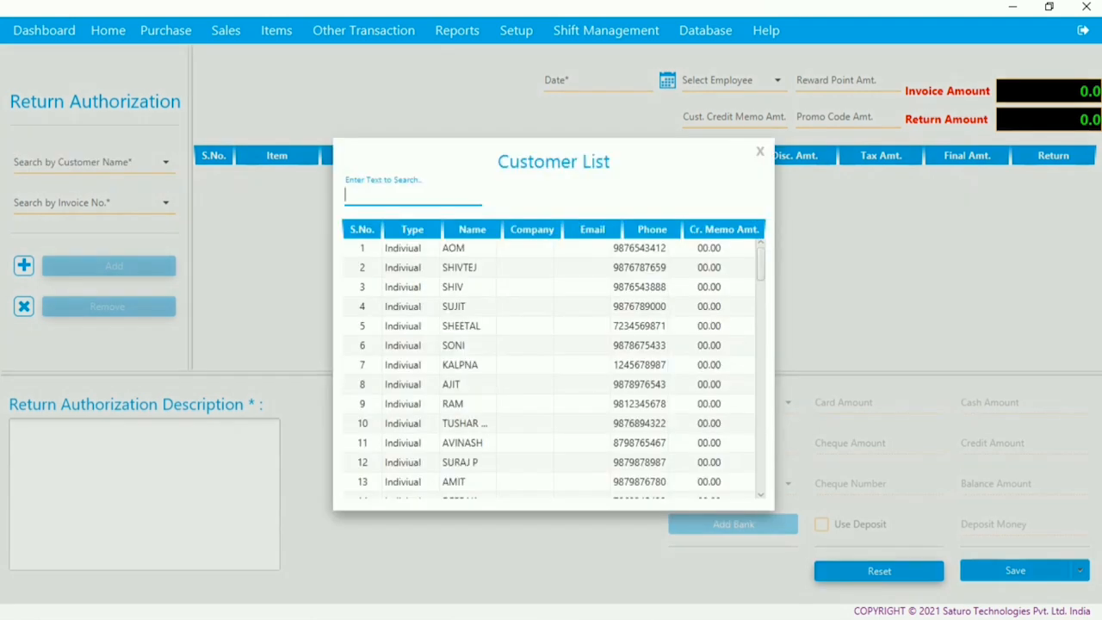
key("Escape")
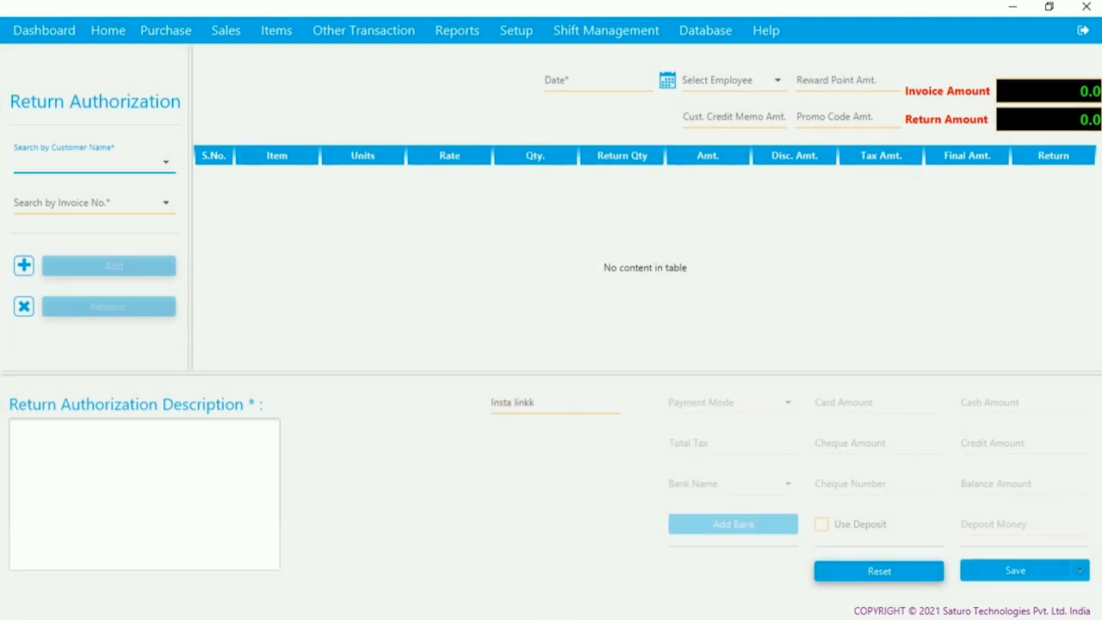
left_click(89, 162)
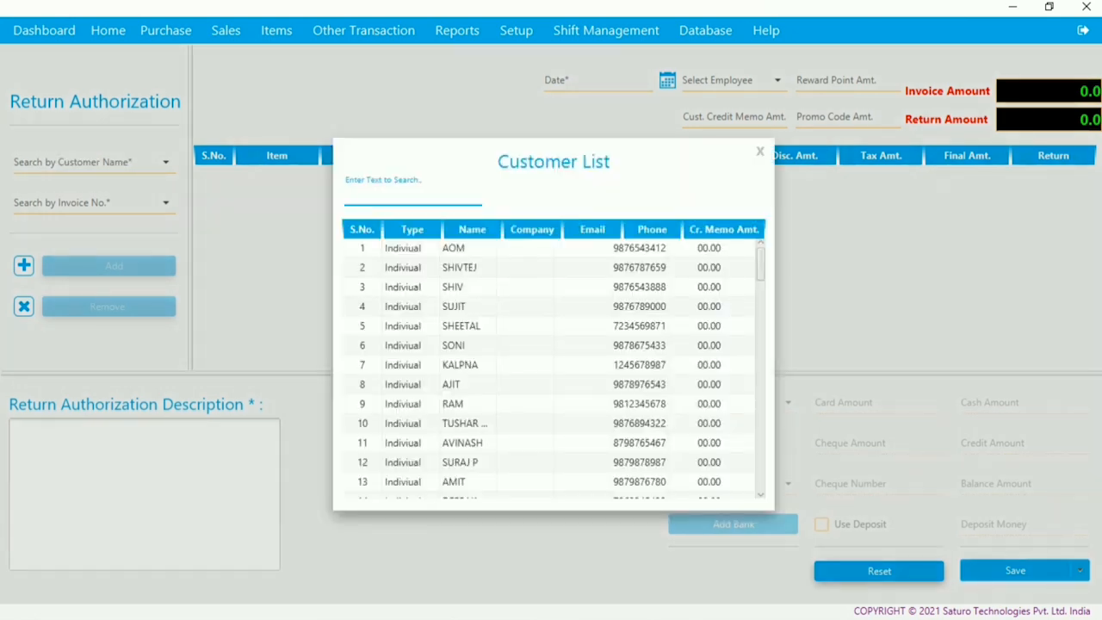
left_click(454, 248)
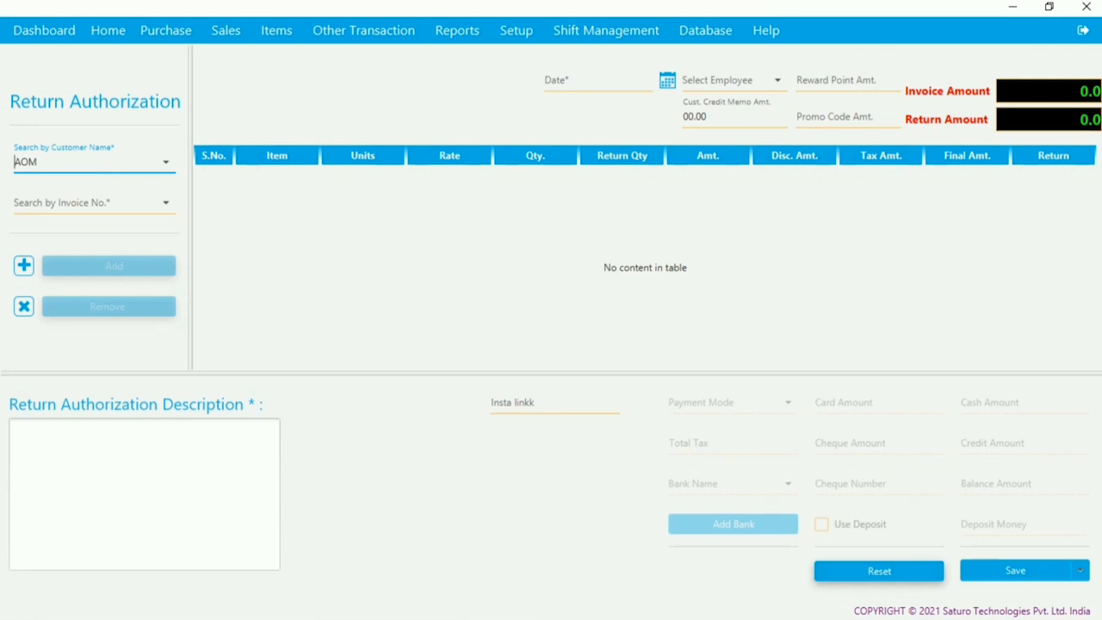
left_click(166, 203)
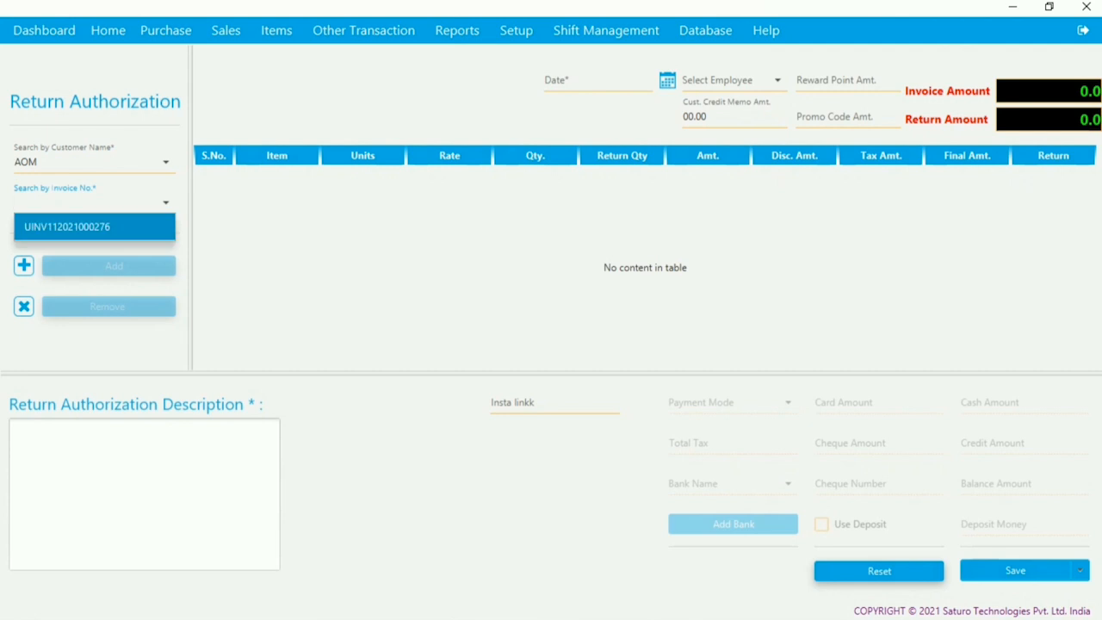
left_click(94, 227)
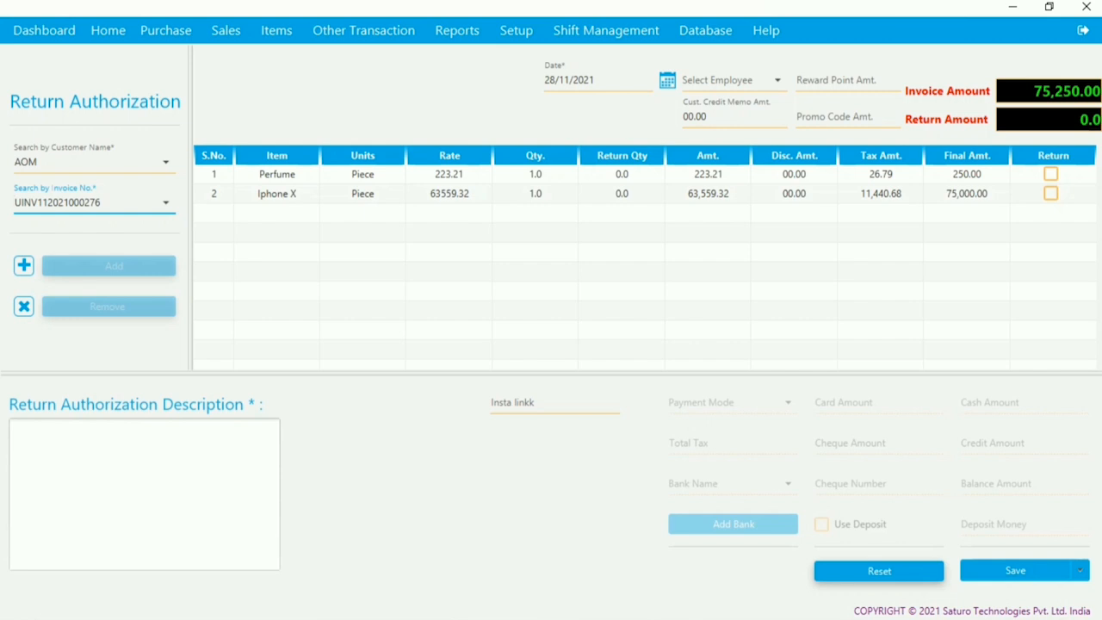
- Mark the Iphone X for return with description 'test' and save the authorization
left_click(621, 194)
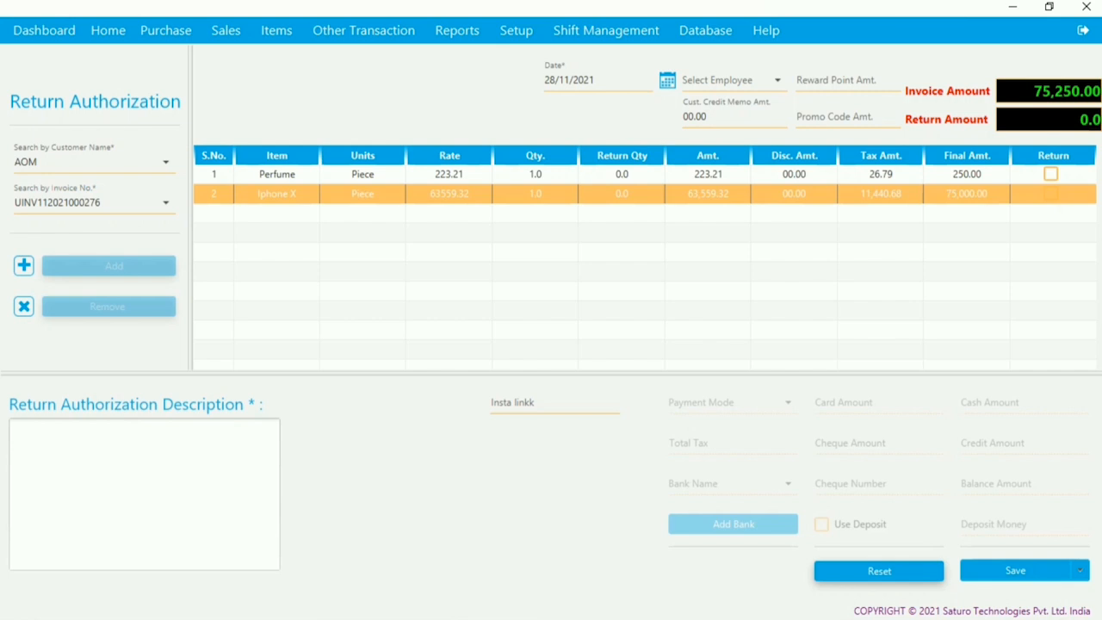
left_click(1050, 194)
left_click(145, 495)
type("test")
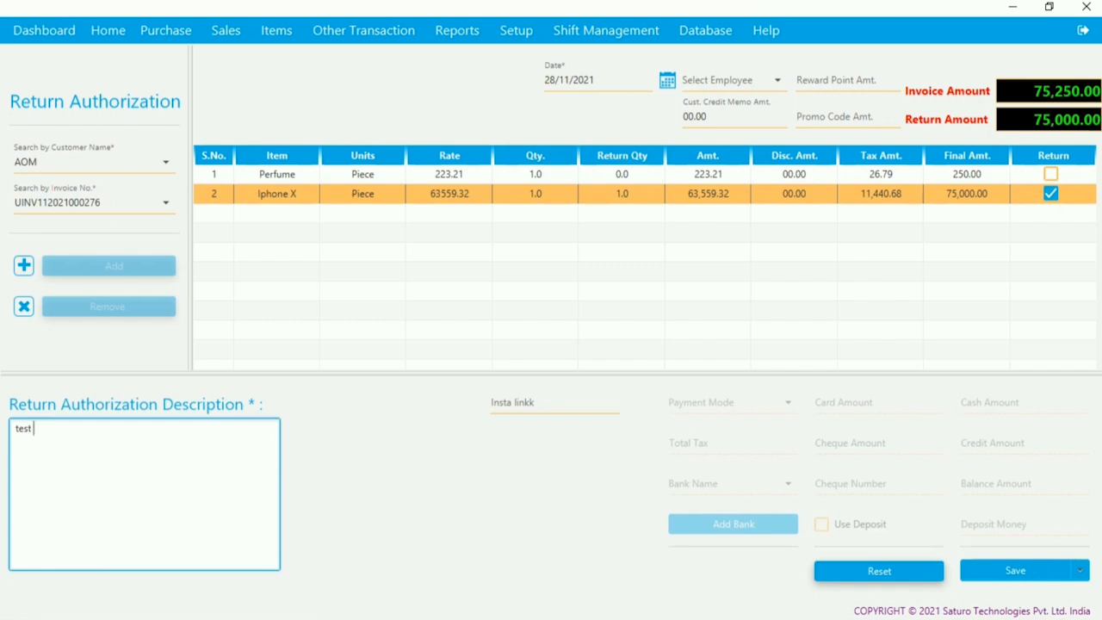
left_click(1015, 570)
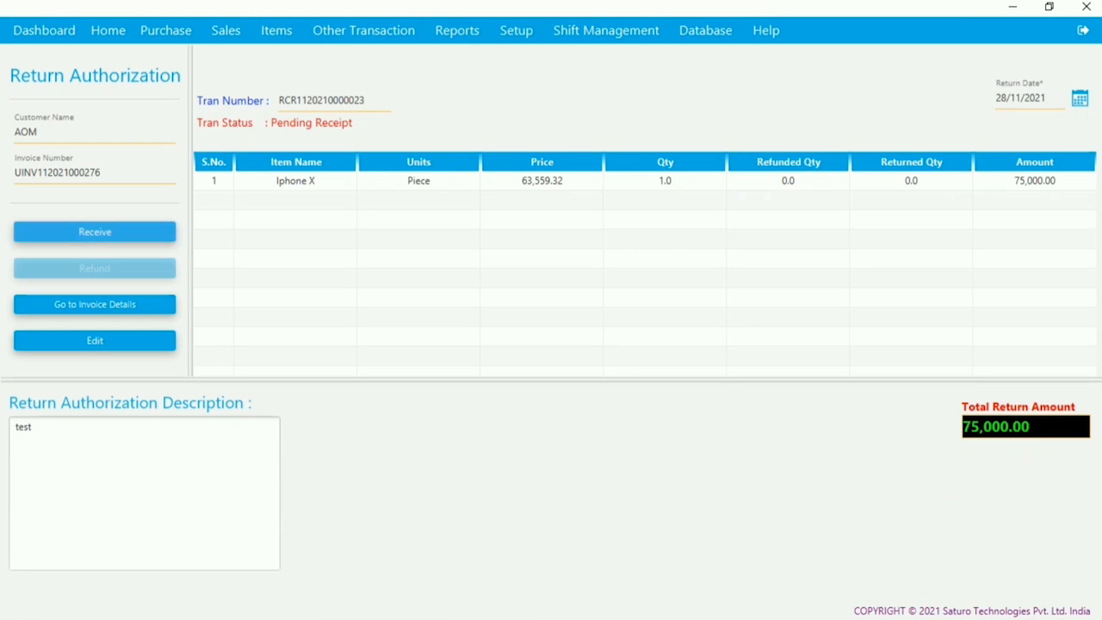
- Receive the returned Iphone X at quantity 1 (75,000.00), save the receipt, and return Home
left_click(169, 227)
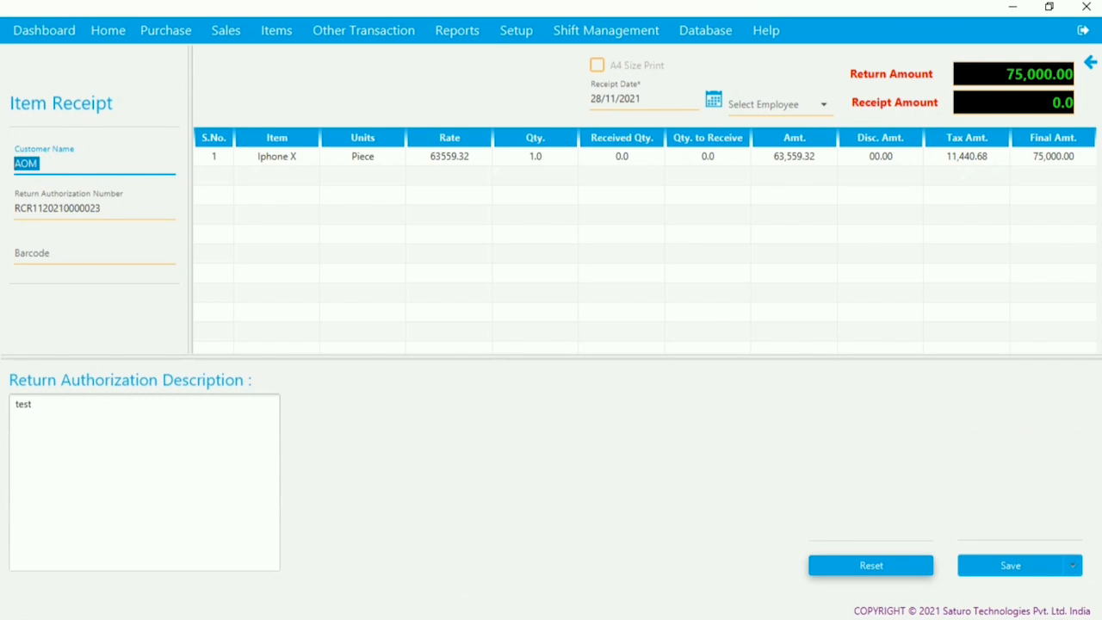
double_click(708, 156)
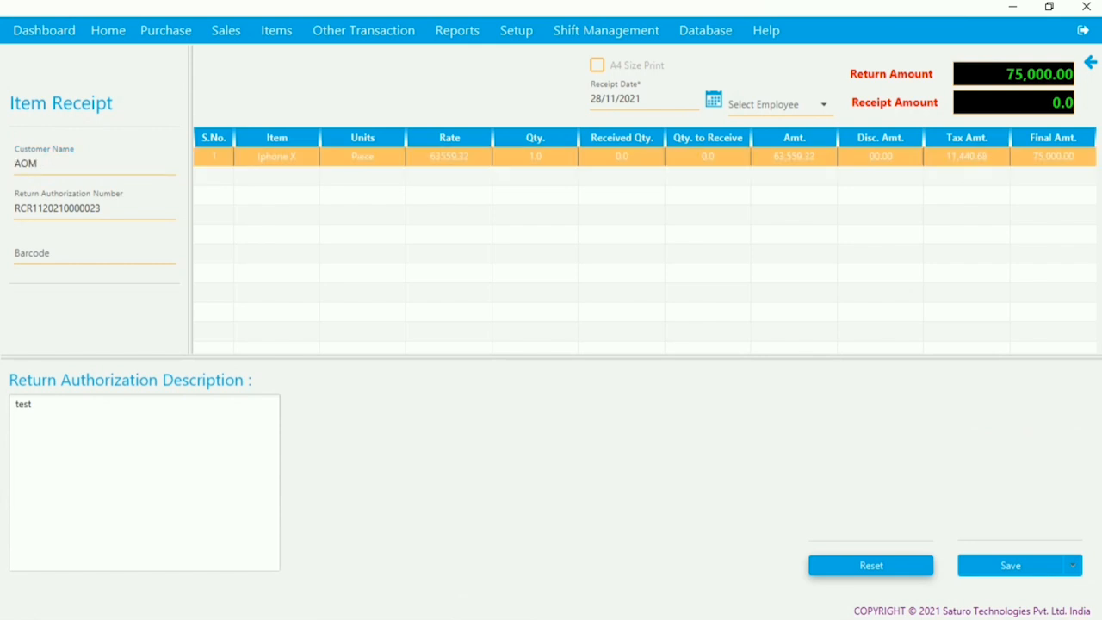
type("1")
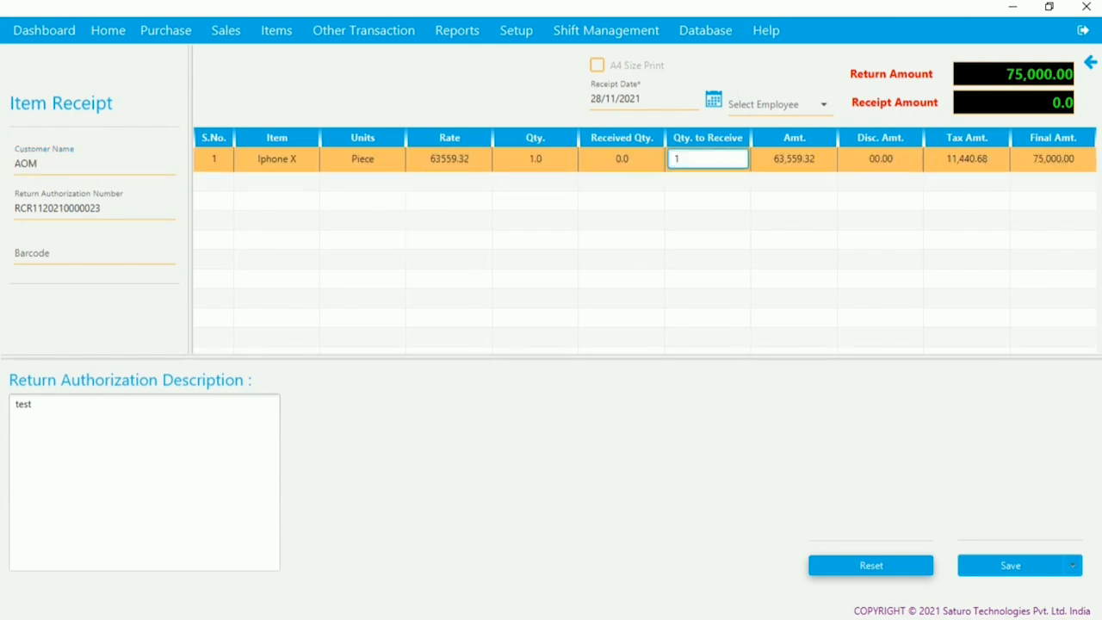
key("Return")
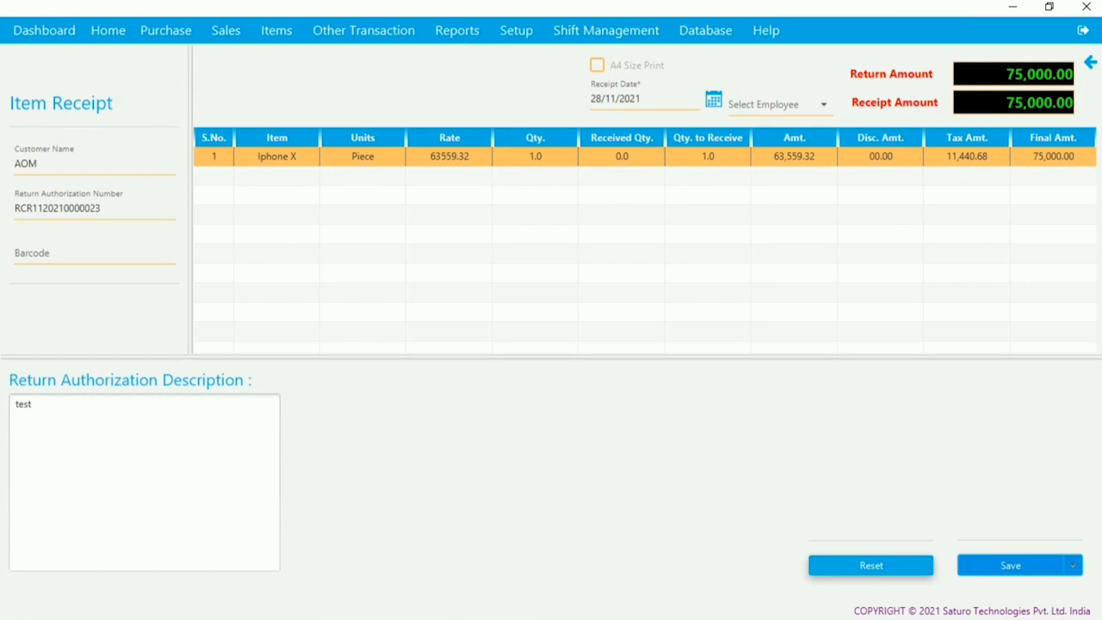
left_click(1011, 566)
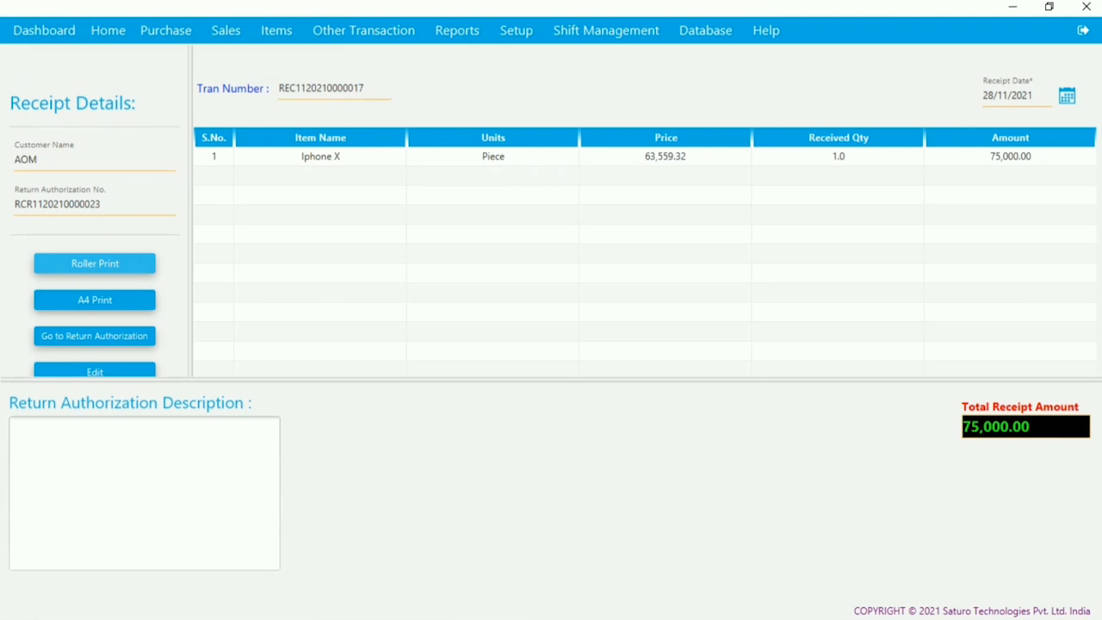
left_click(108, 31)
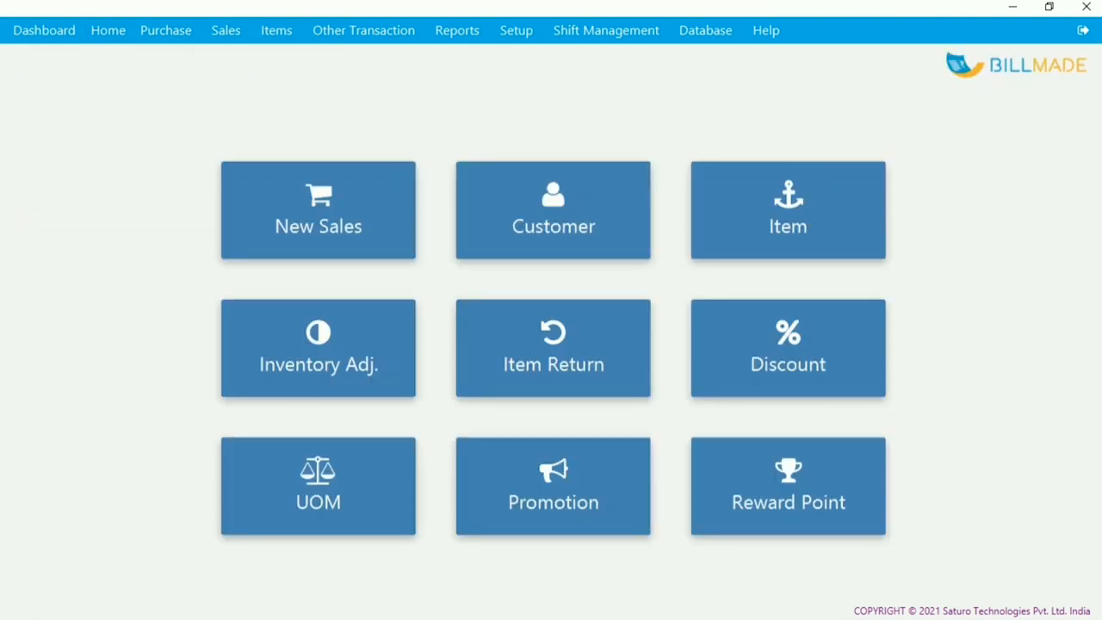
left_click(835, 362)
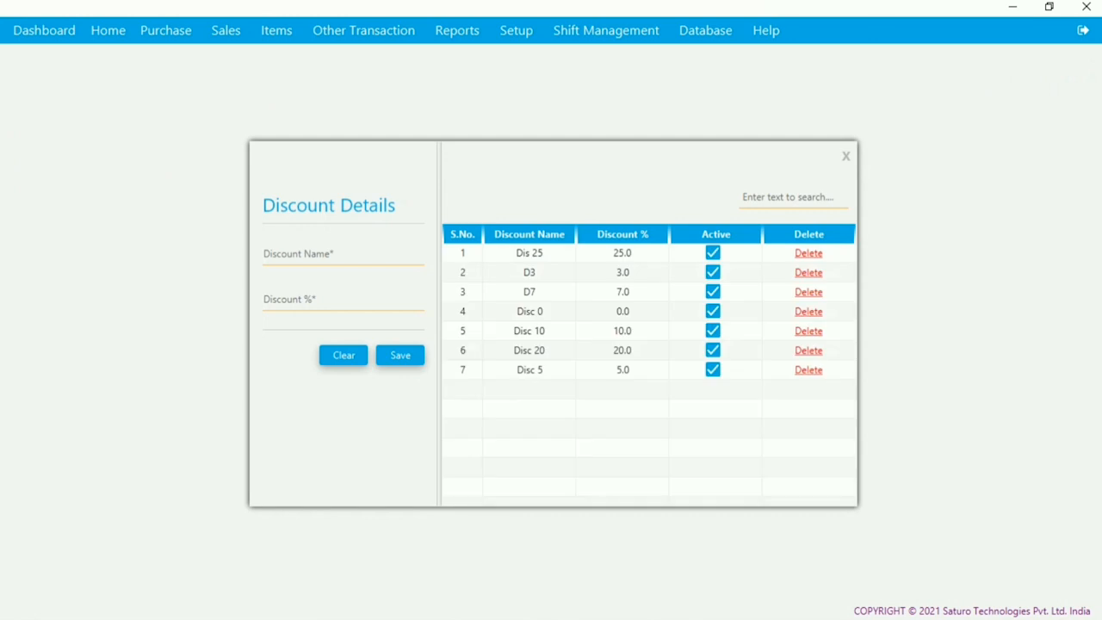
left_click(529, 254)
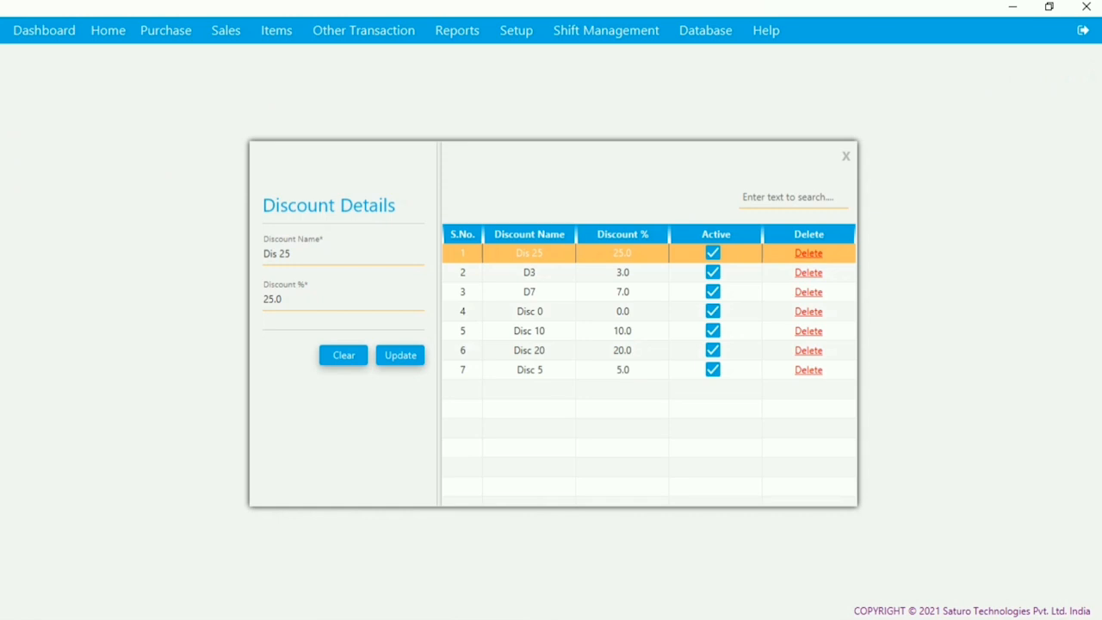
left_click(109, 30)
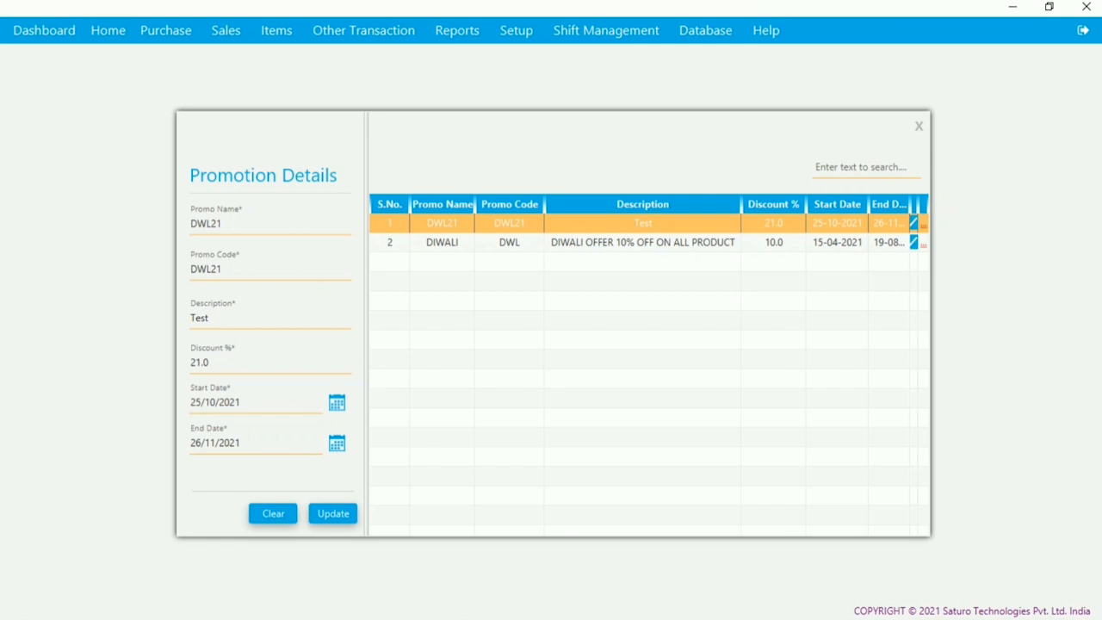
left_click(108, 31)
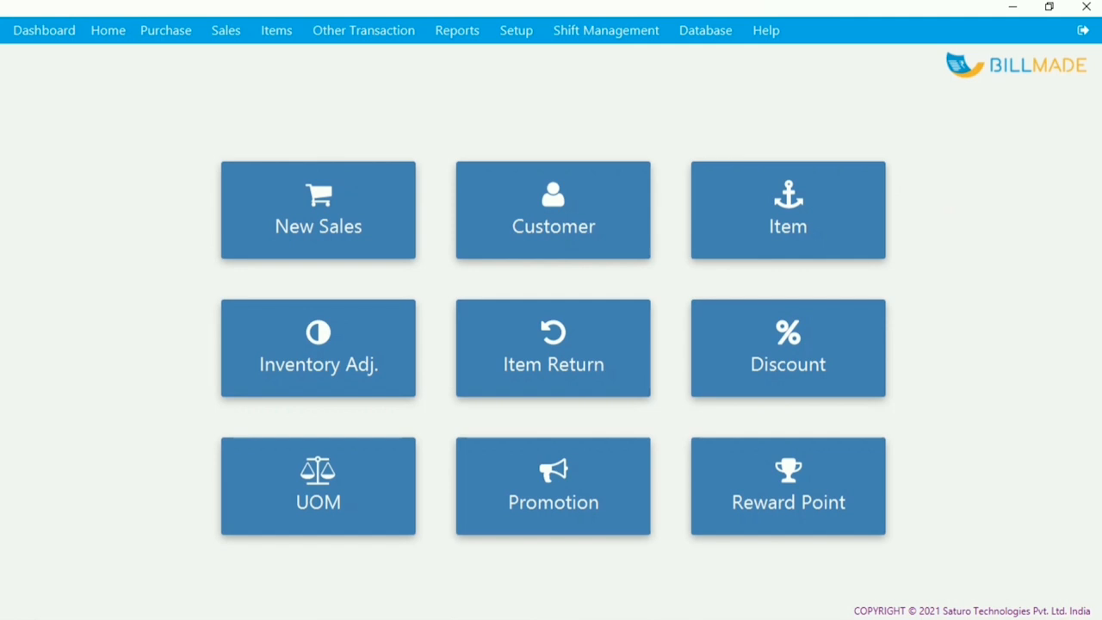
left_click(788, 486)
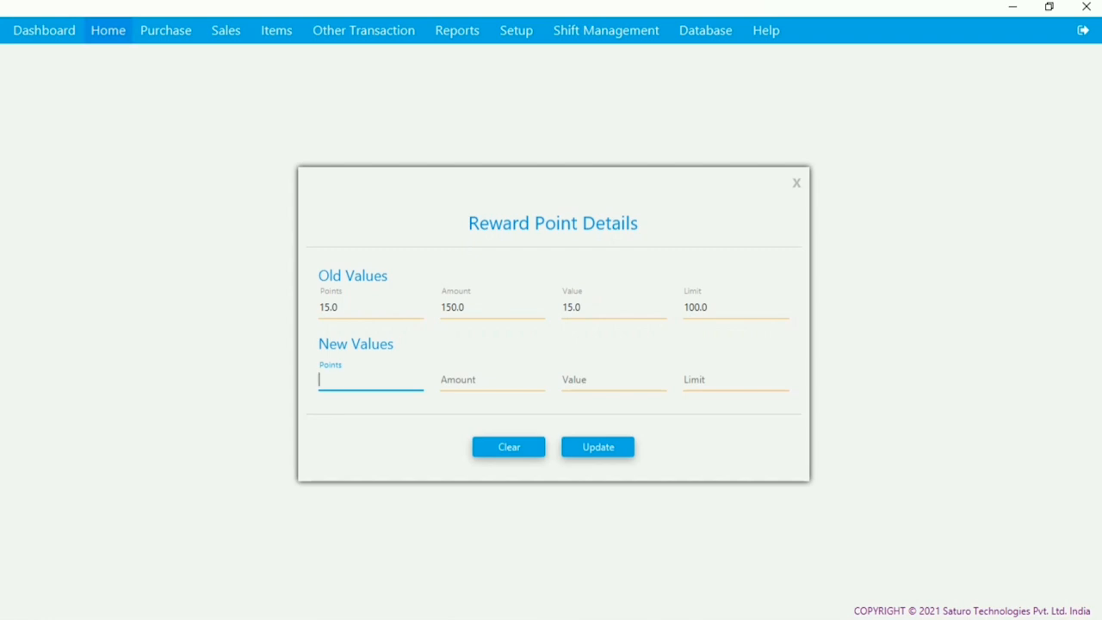
left_click(108, 31)
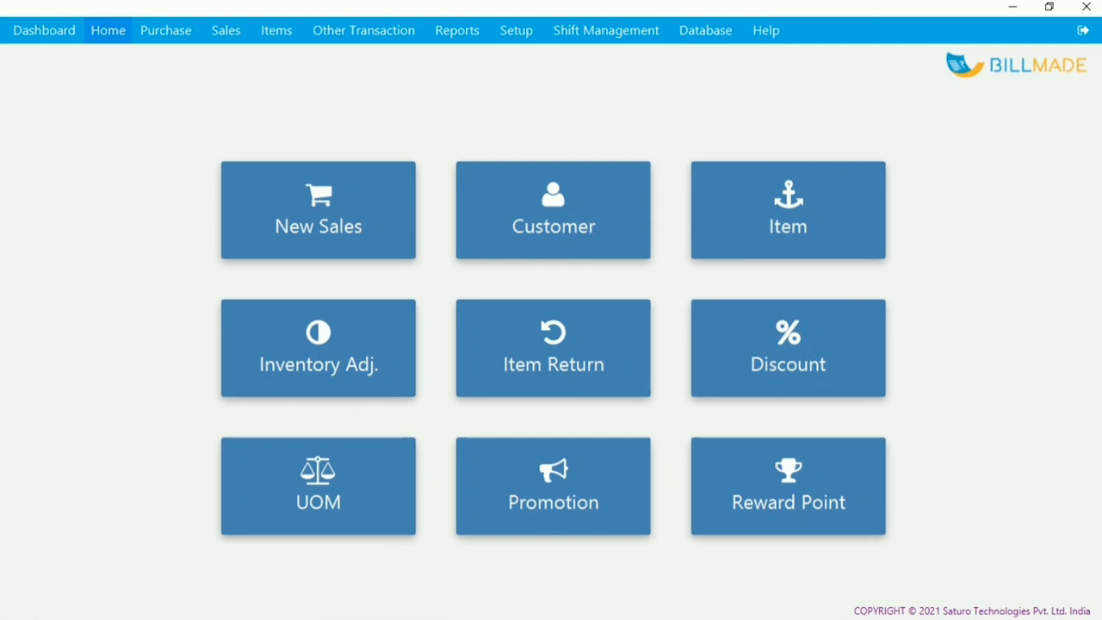
mouse_move(166, 31)
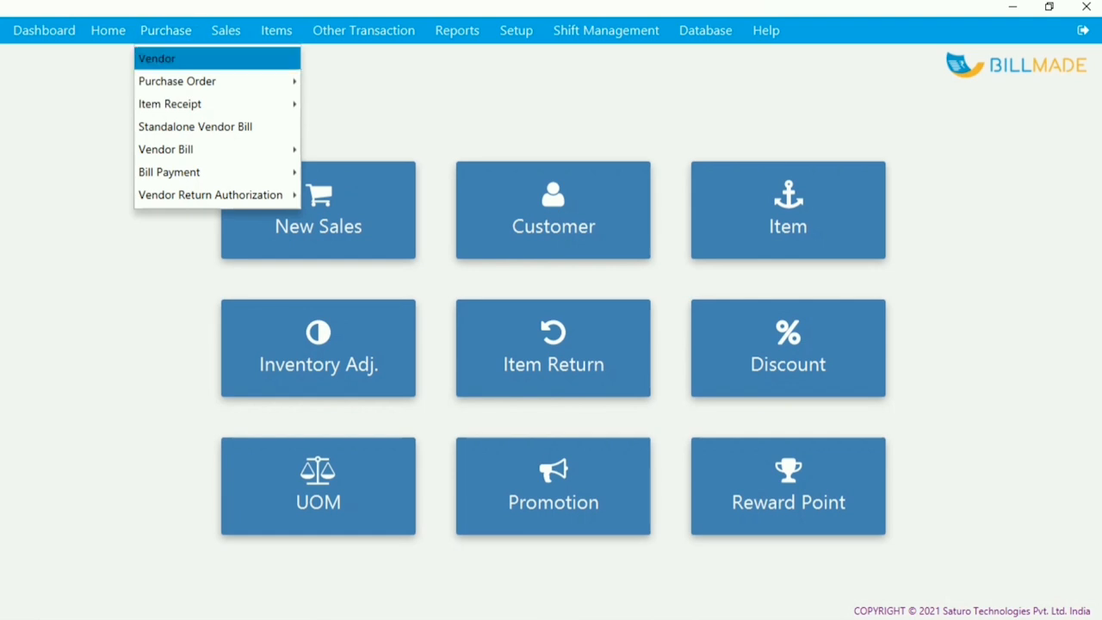
- Open the Vendor Details list and view the fourth vendor's record
left_click(156, 58)
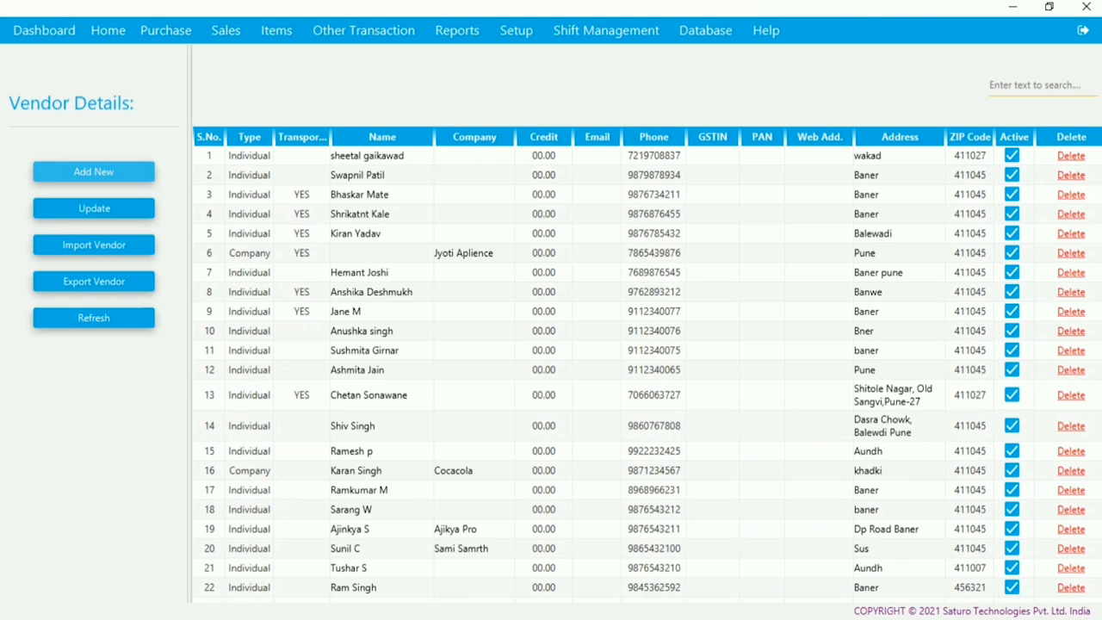
left_click(94, 171)
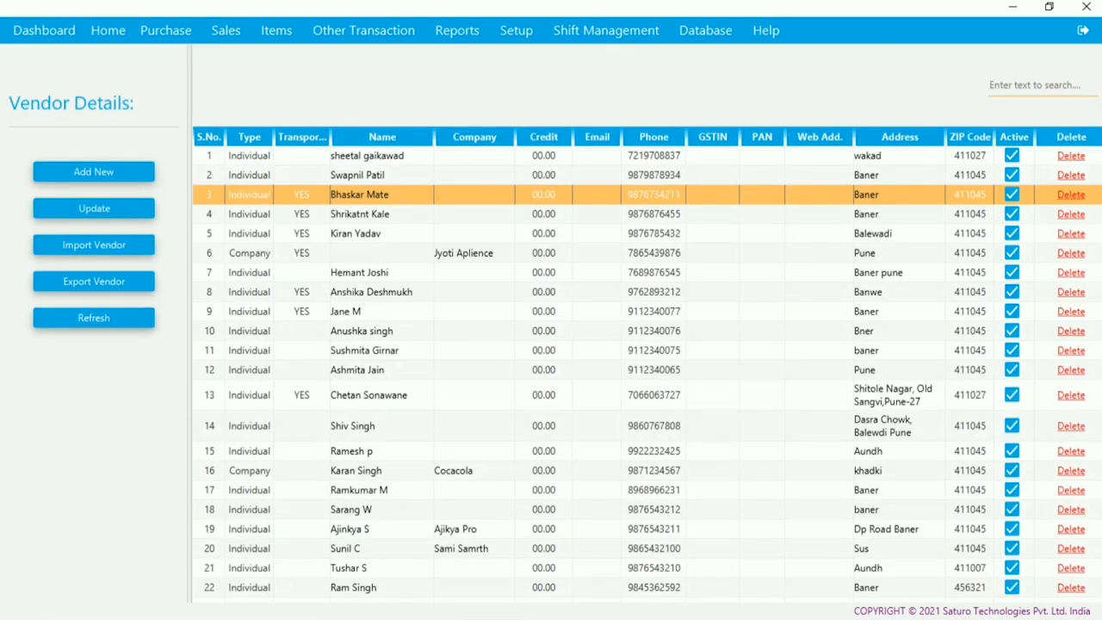
left_click(382, 213)
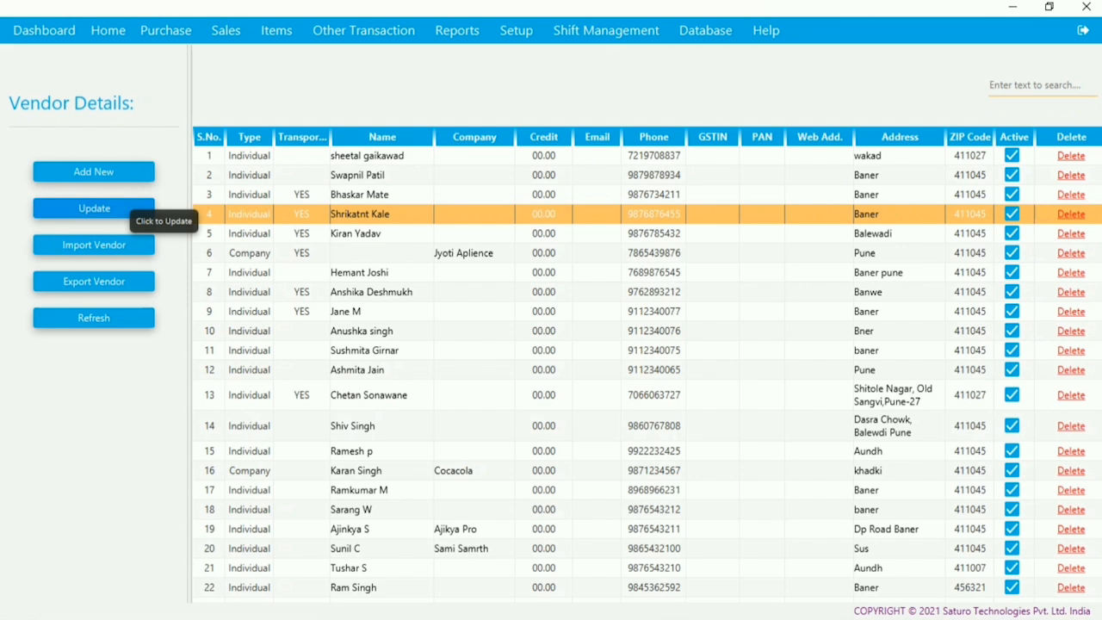
left_click(94, 209)
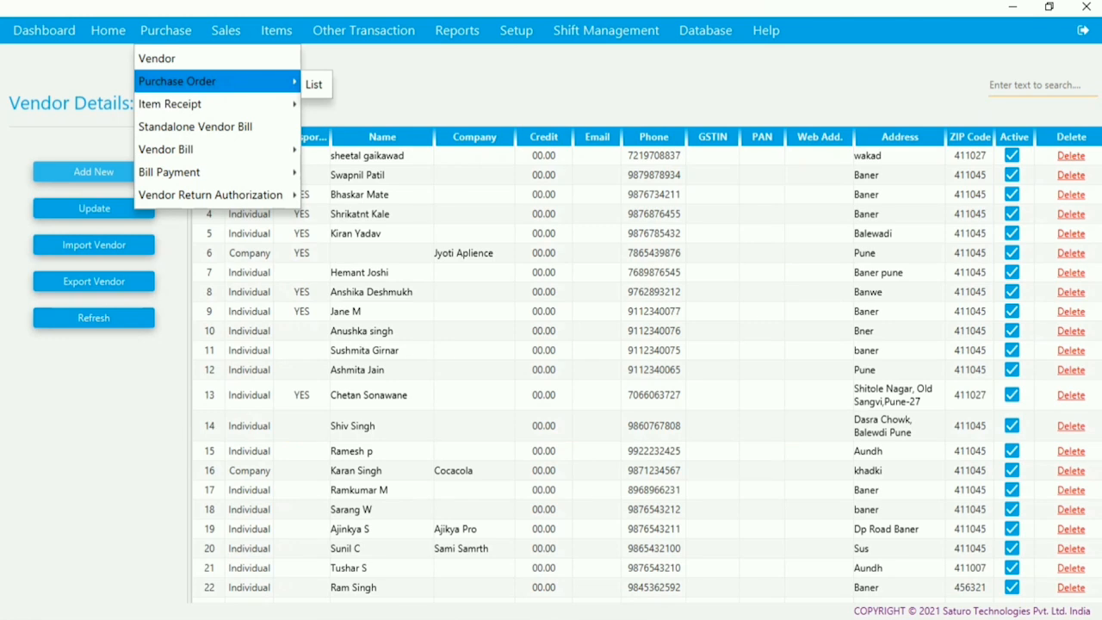
- Start a purchase order for the first vendor with an Iphone X line
left_click(177, 82)
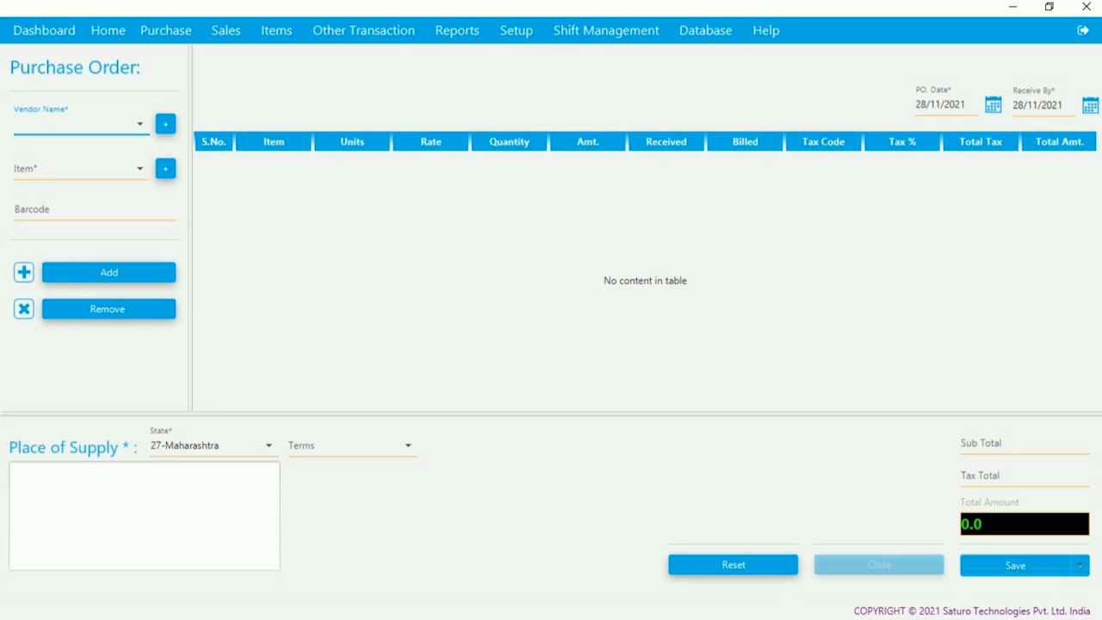
key("Return")
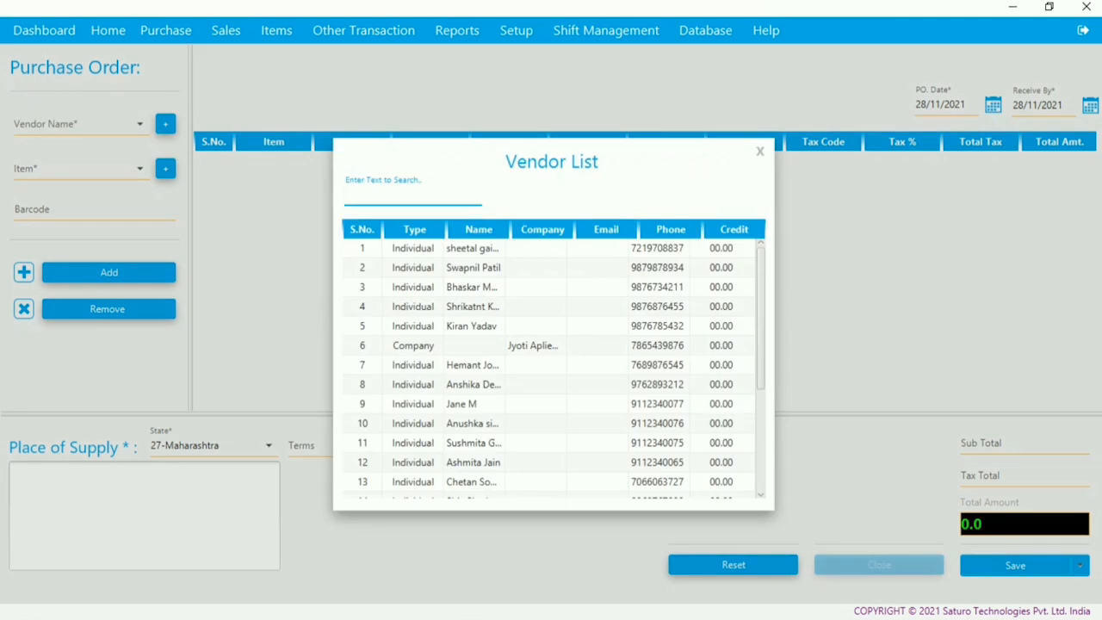
key("Return")
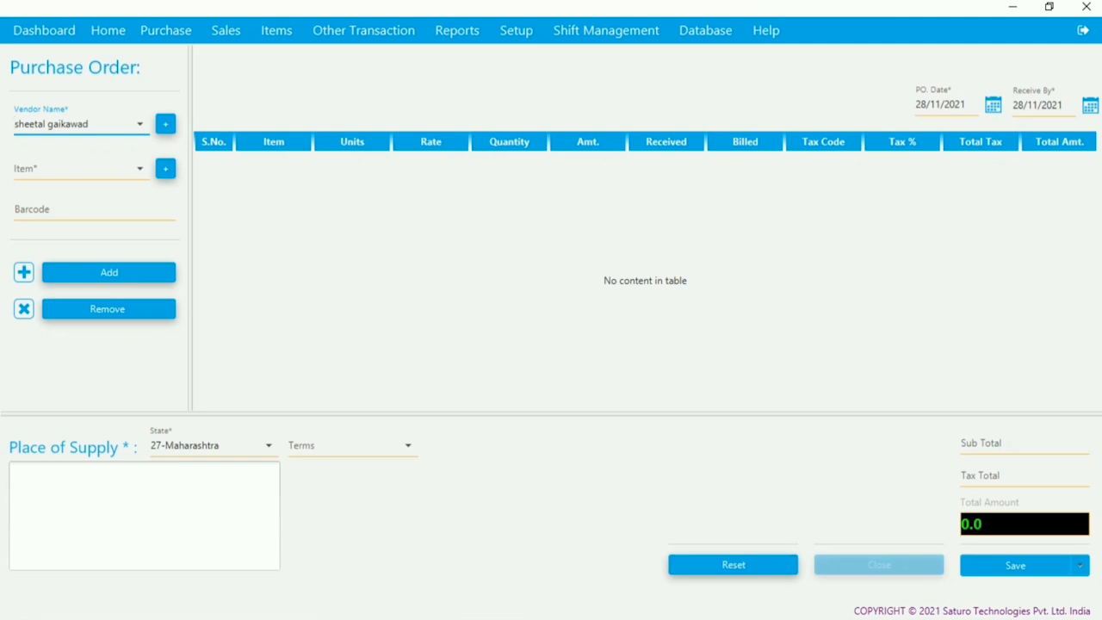
left_click(74, 168)
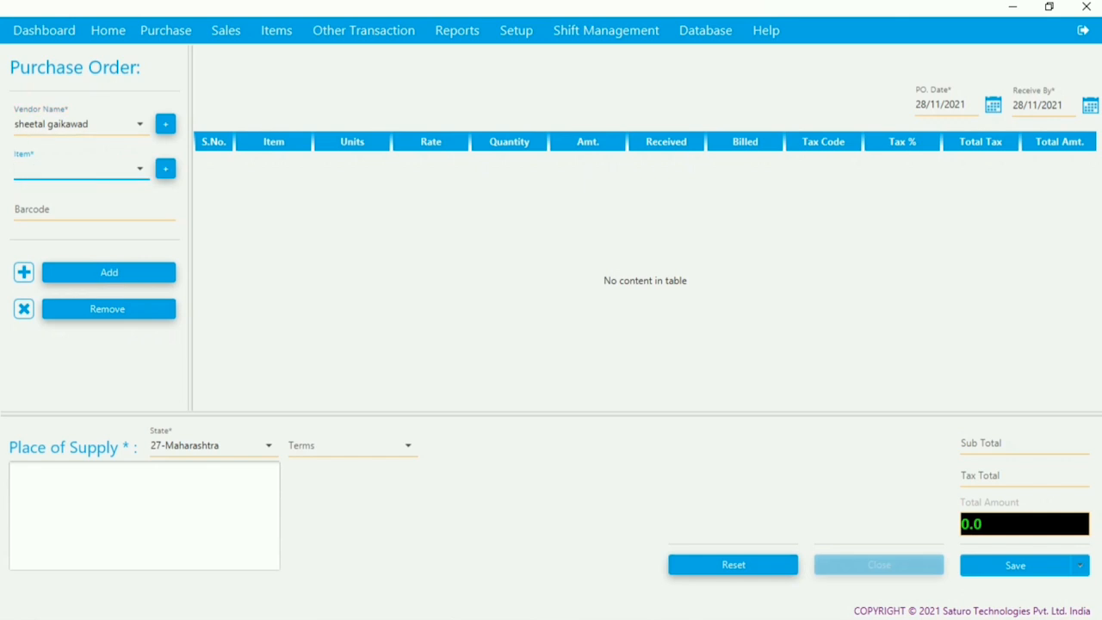
key("Return")
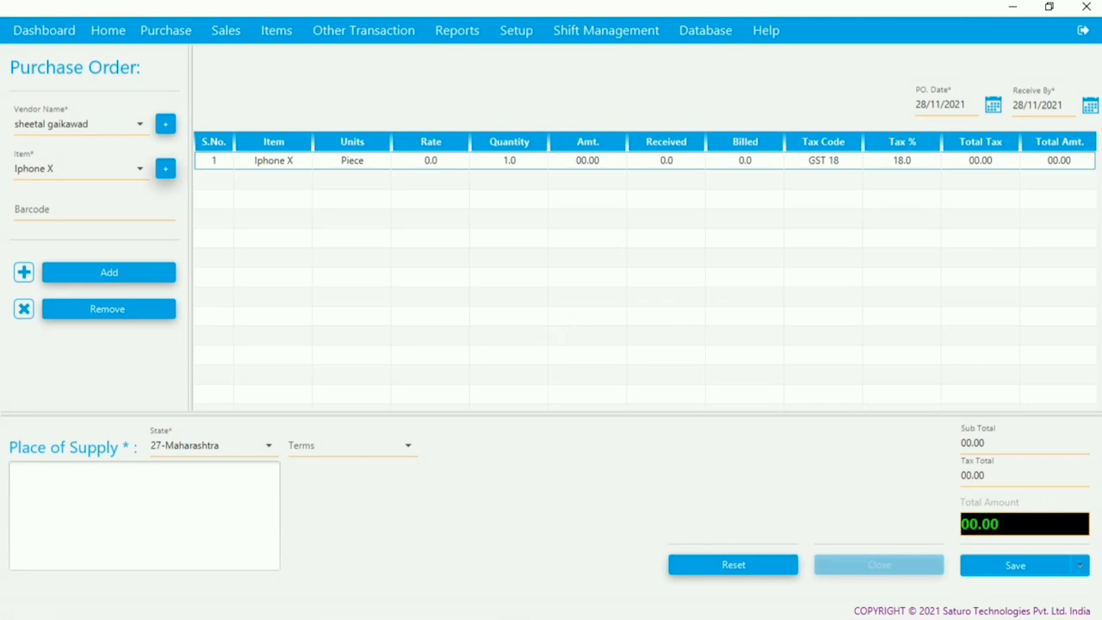
- Set quantity 5, rate 60000 and place of supply Pune, then save the order
left_click(430, 161)
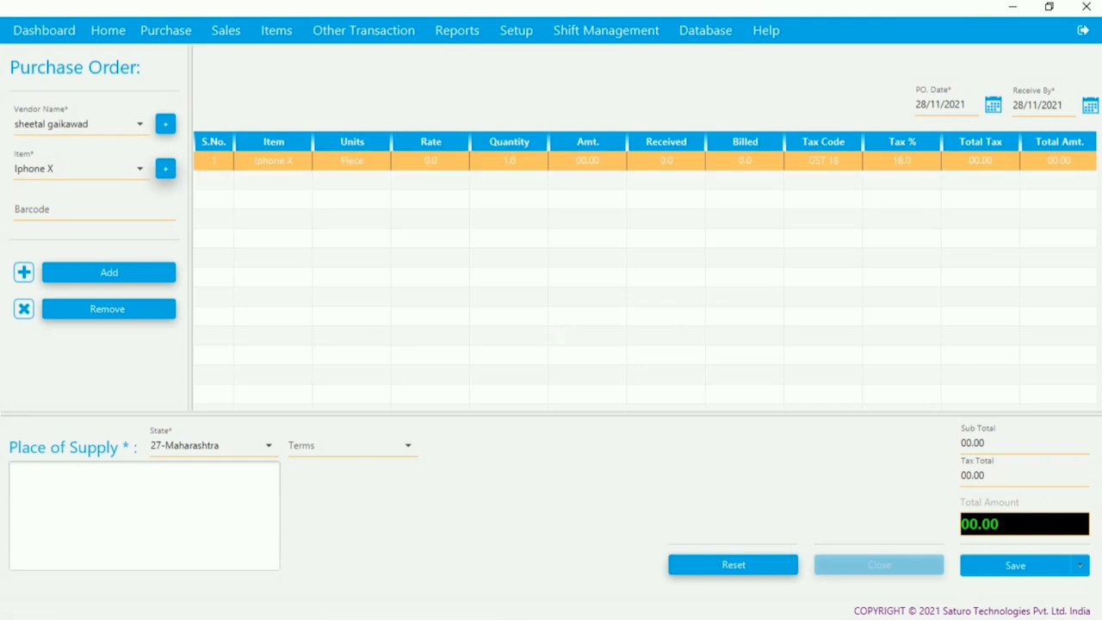
left_click(509, 161)
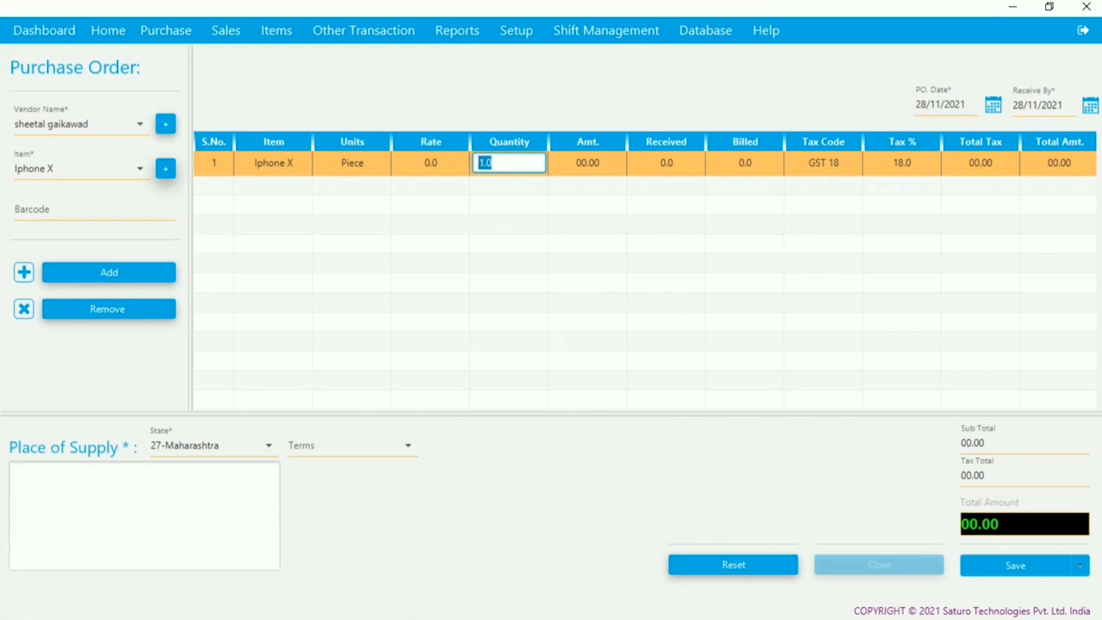
type("5")
key("Return")
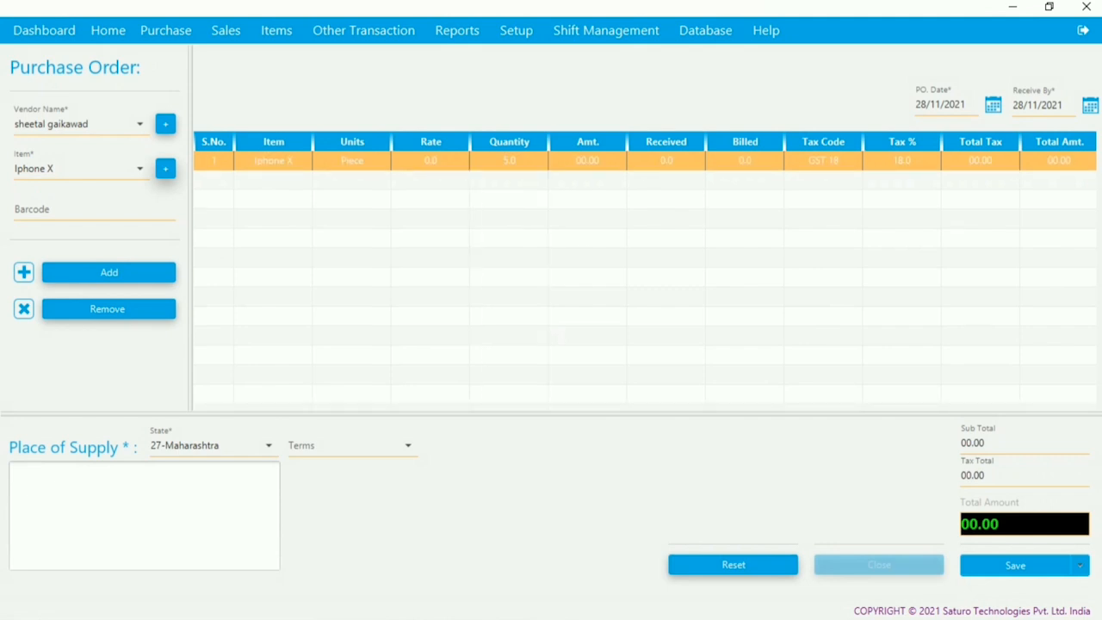
left_click(144, 515)
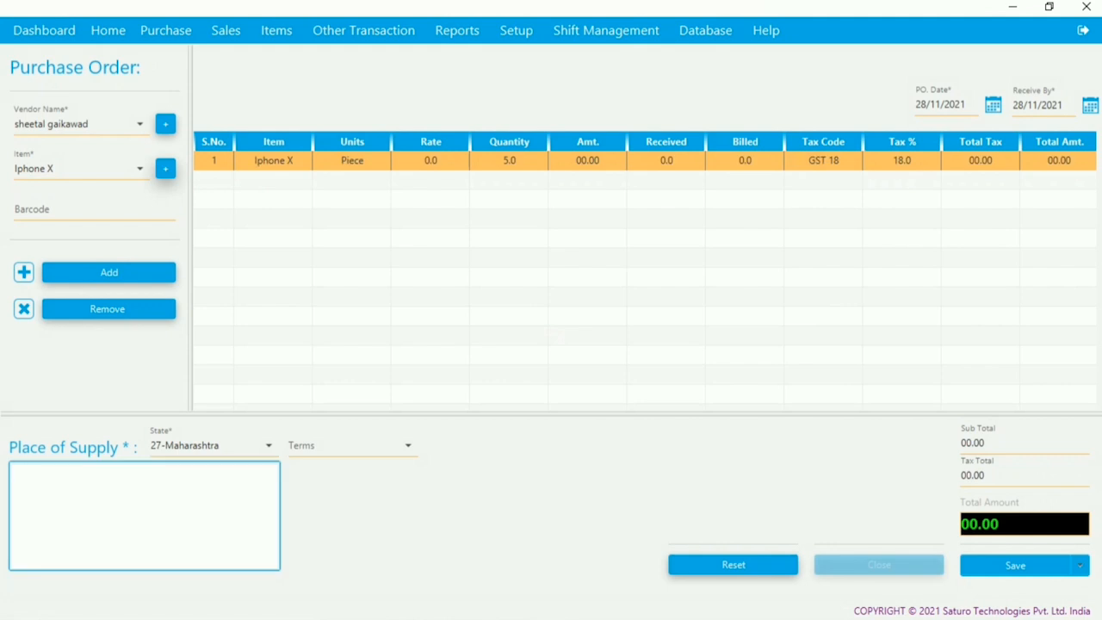
type("Pune")
left_click(431, 161)
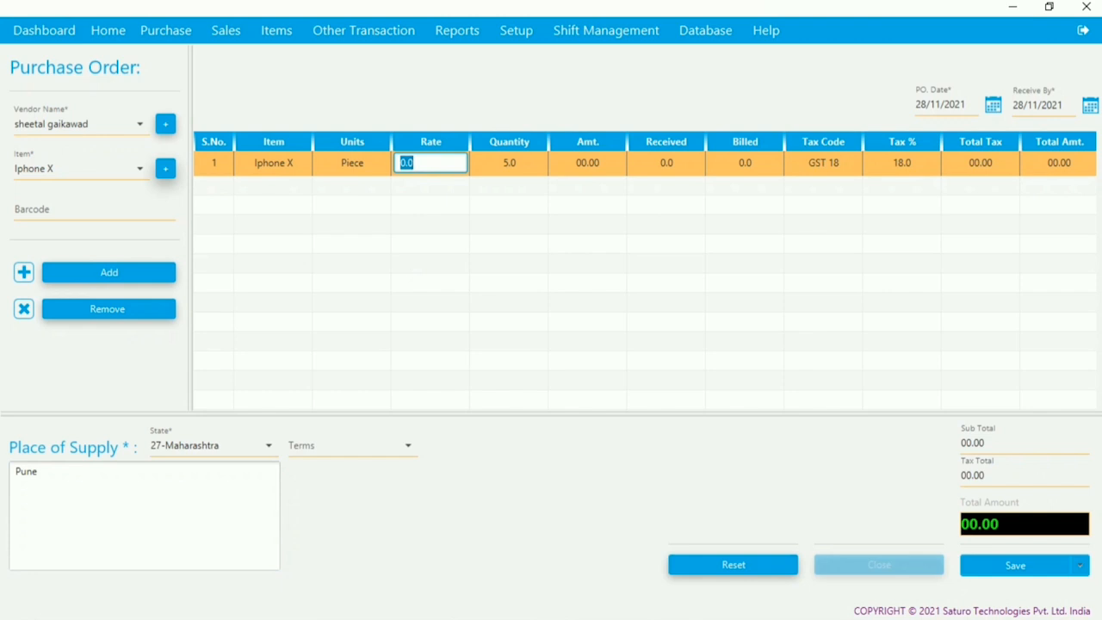
type("60000")
key("Return")
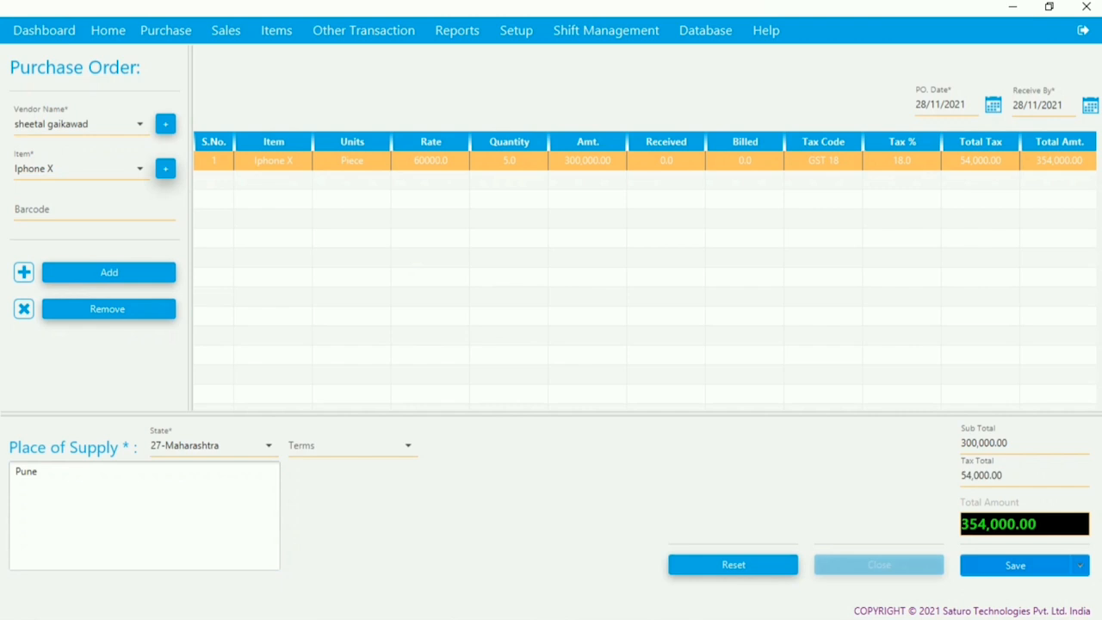
left_click(1016, 566)
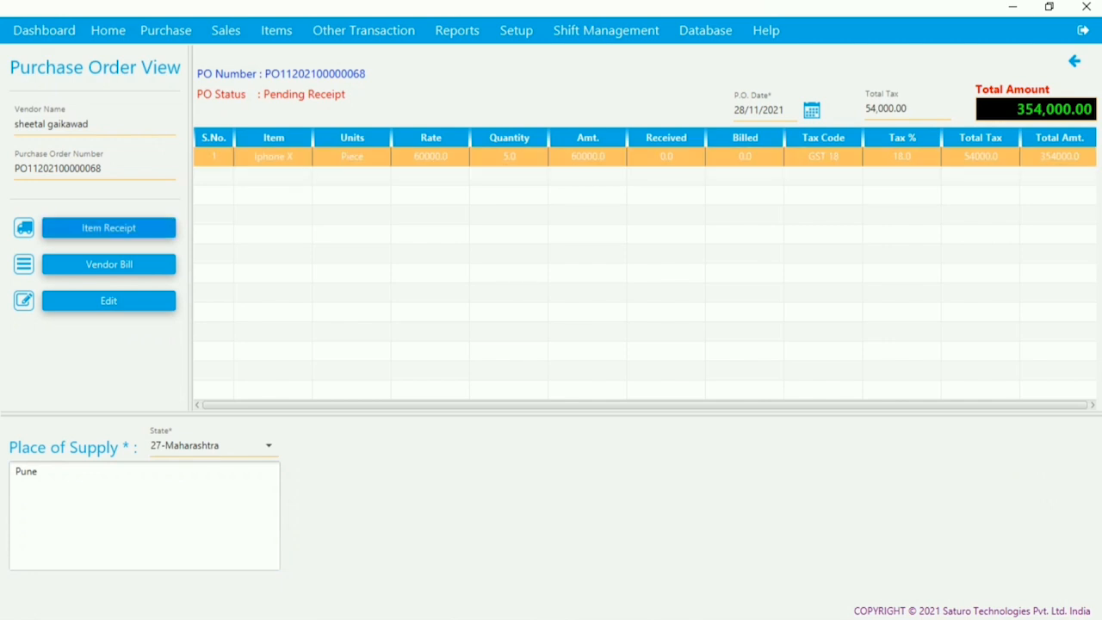
- Create an item receipt entering 5 as the Iphone X quantity received
left_click(108, 228)
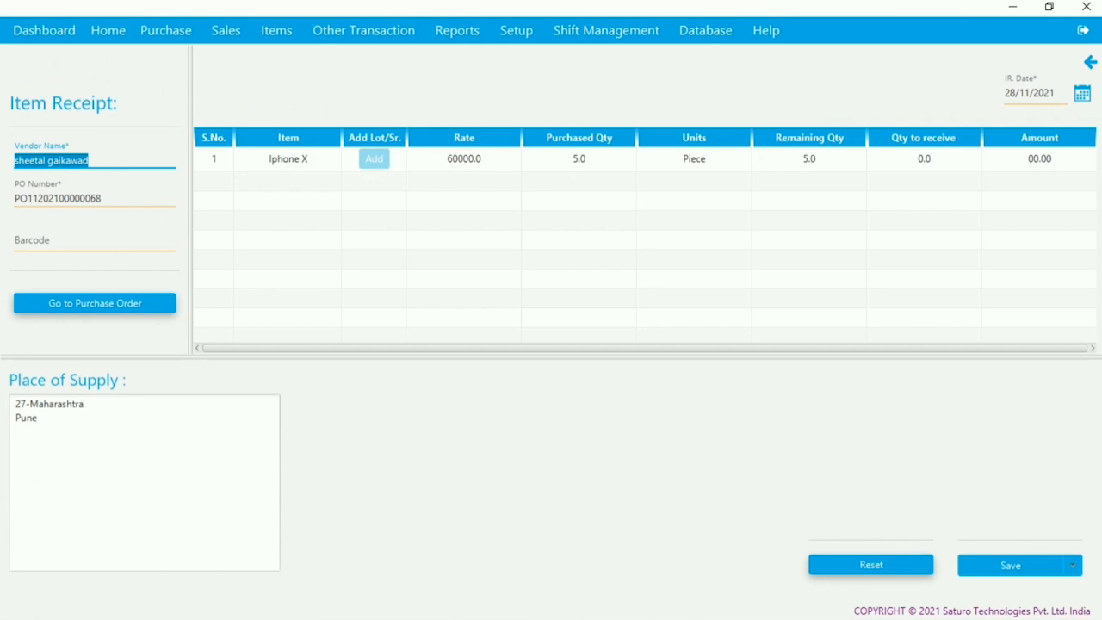
double_click(924, 159)
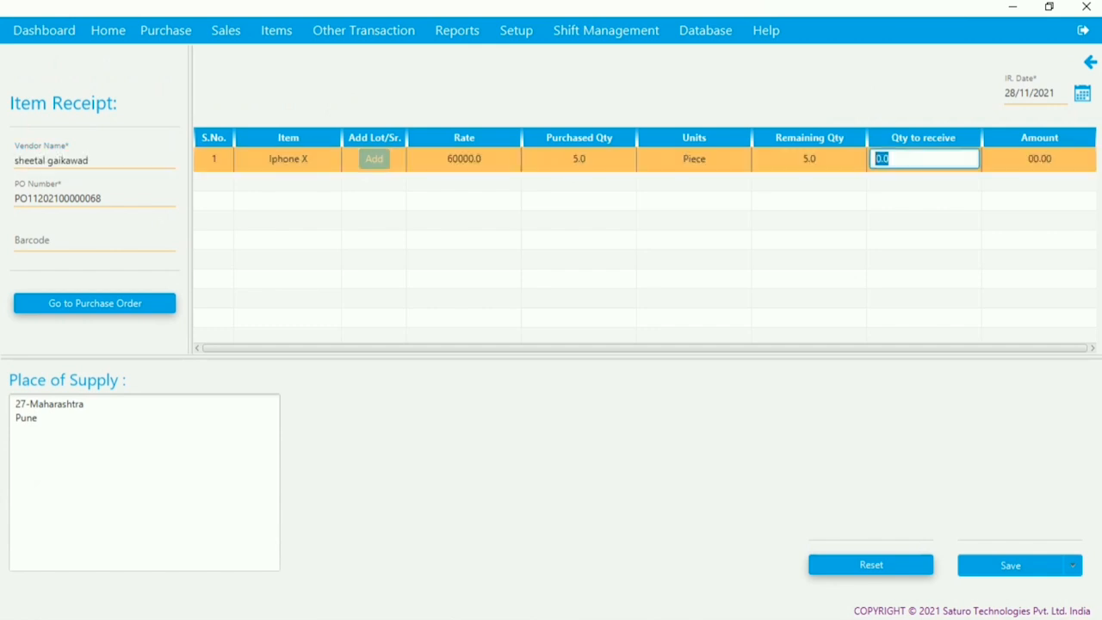
type("5")
key("BackSpace")
type("5")
key("Return")
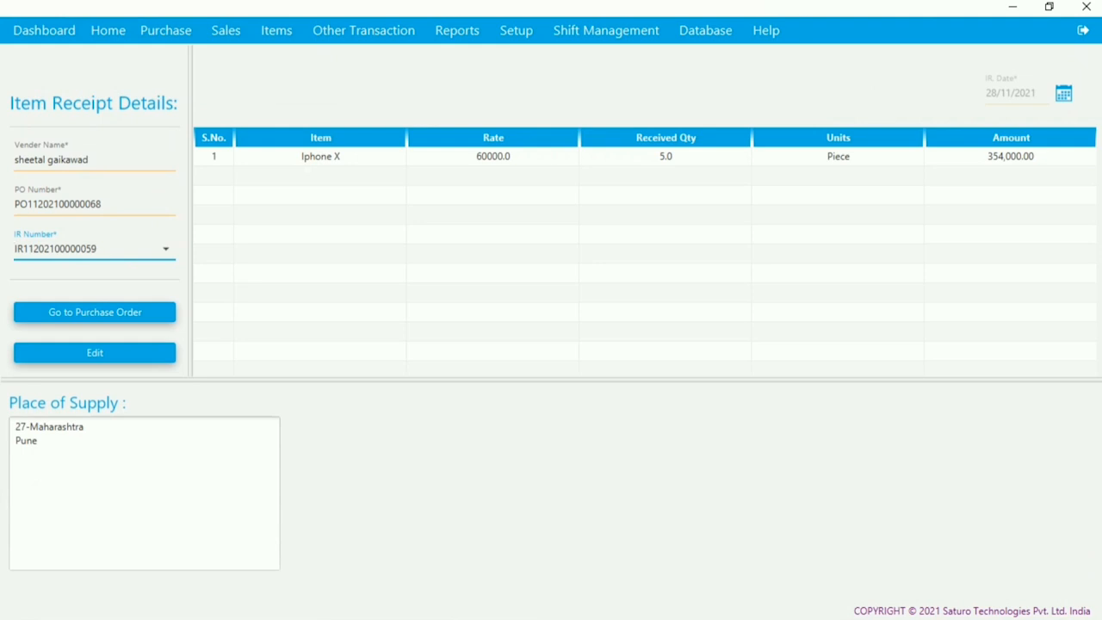
- Return to the purchase order and create a vendor bill for its Iphone X line
left_click(493, 157)
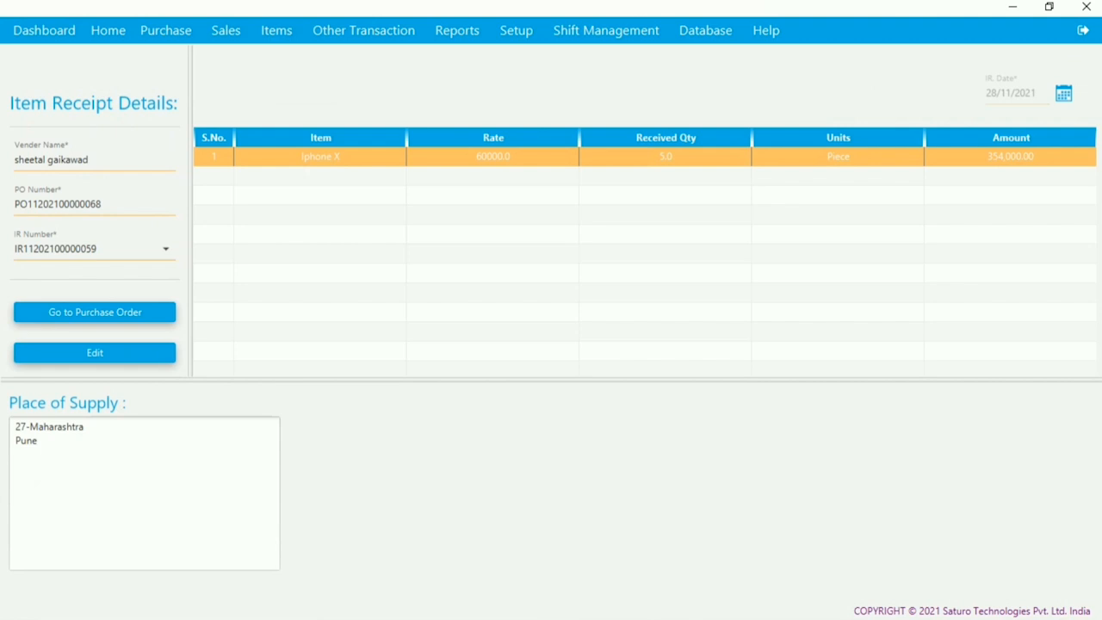
left_click(146, 311)
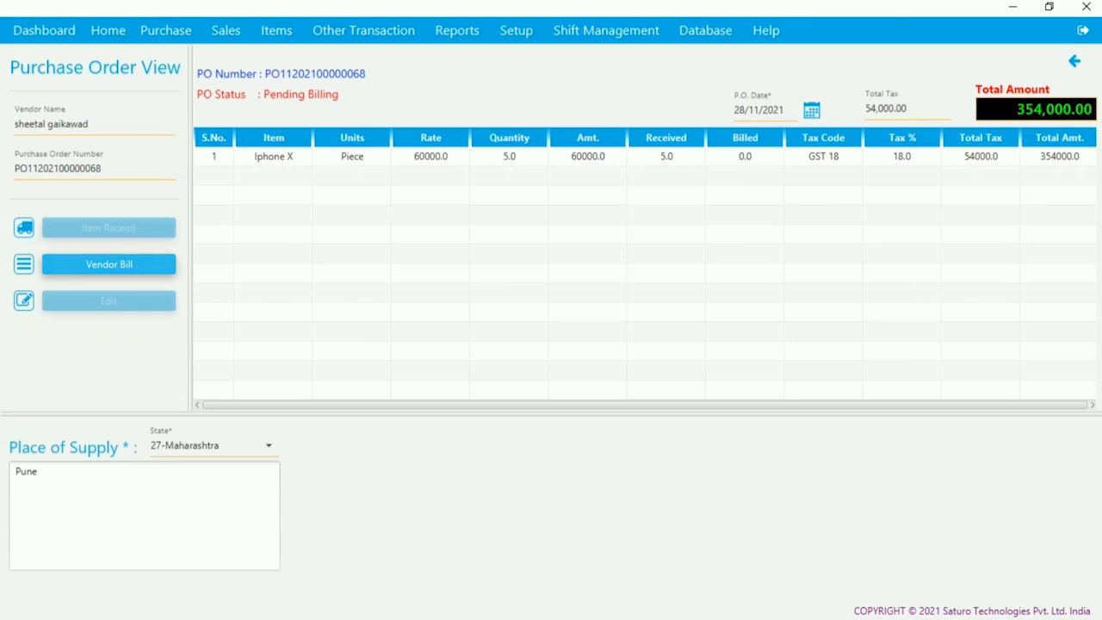
left_click(568, 157)
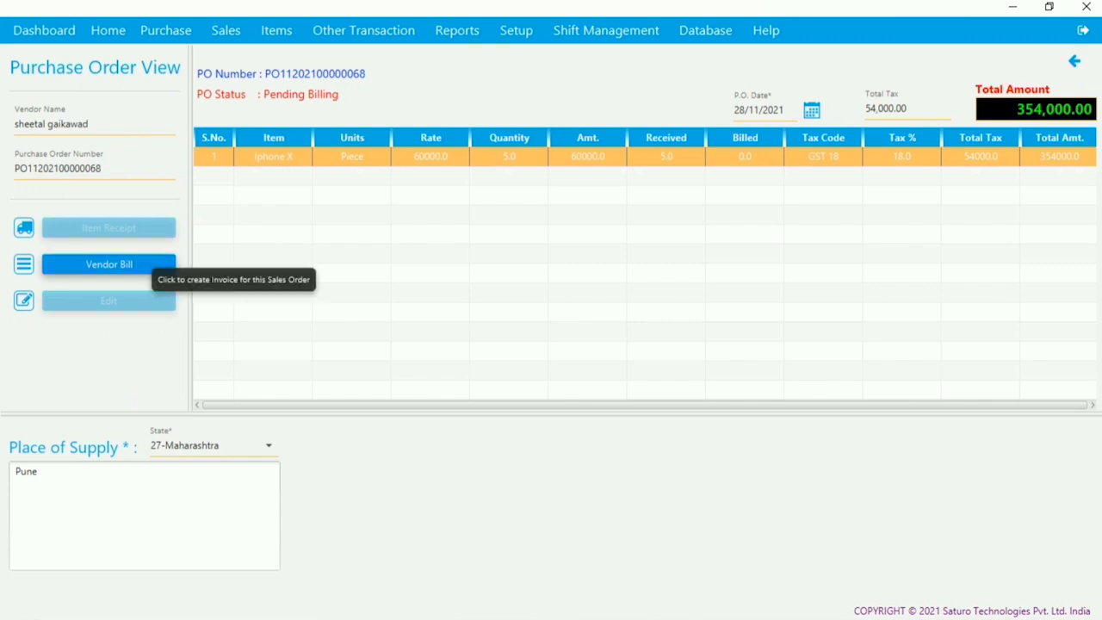
left_click(150, 265)
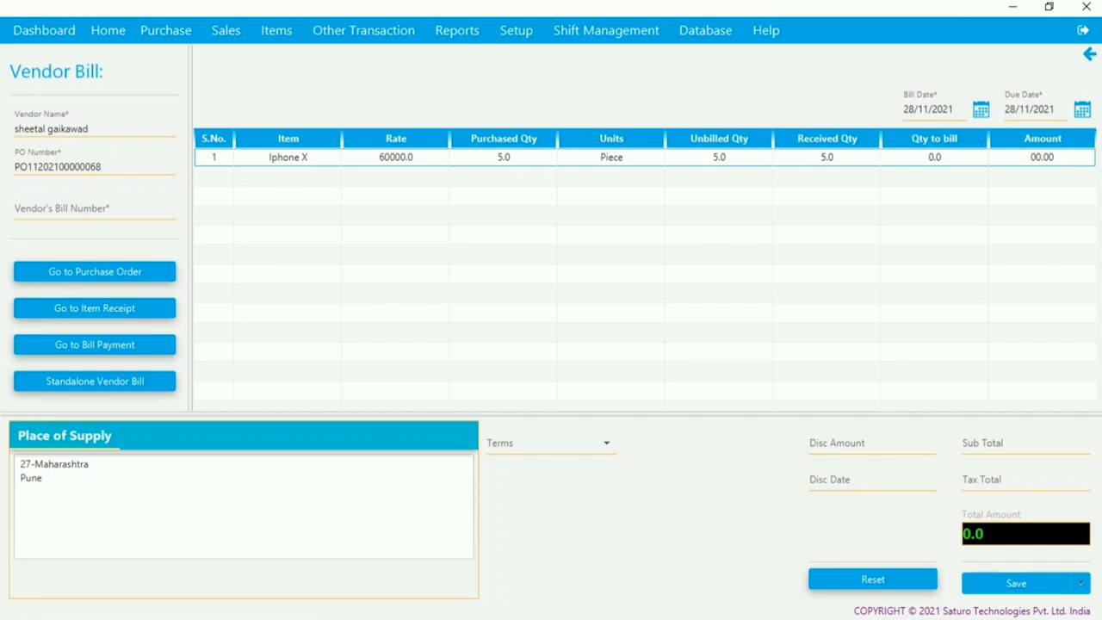
- Bill 5 Iphone X with the vendor's bill number, save it, and open its bill payment
left_click(551, 158)
left_click(936, 158)
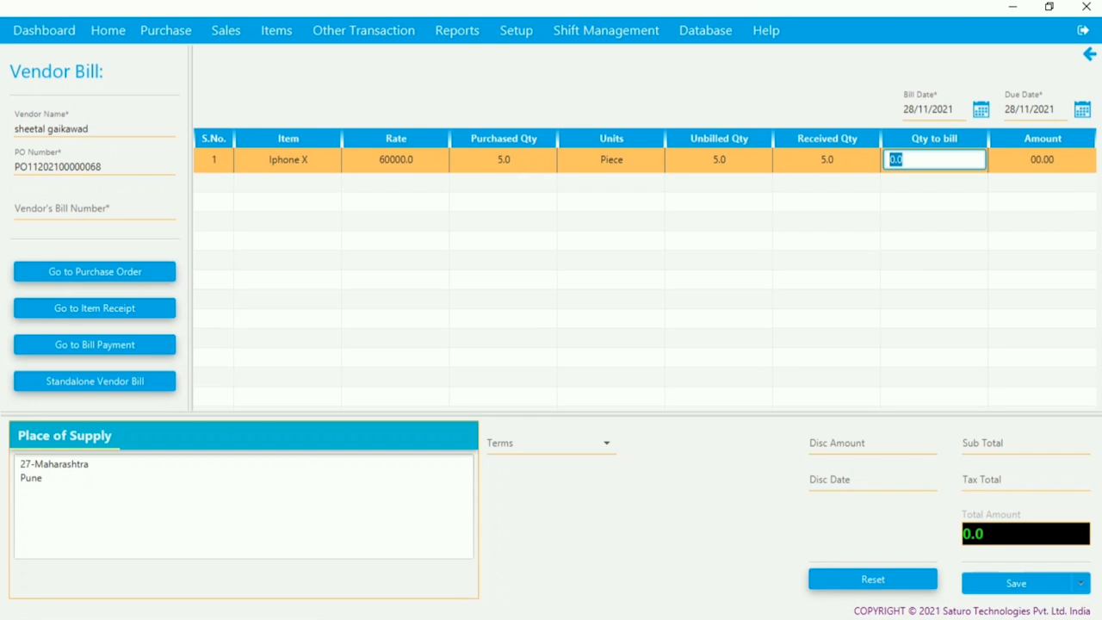
type("5")
key("Tab")
type("1234")
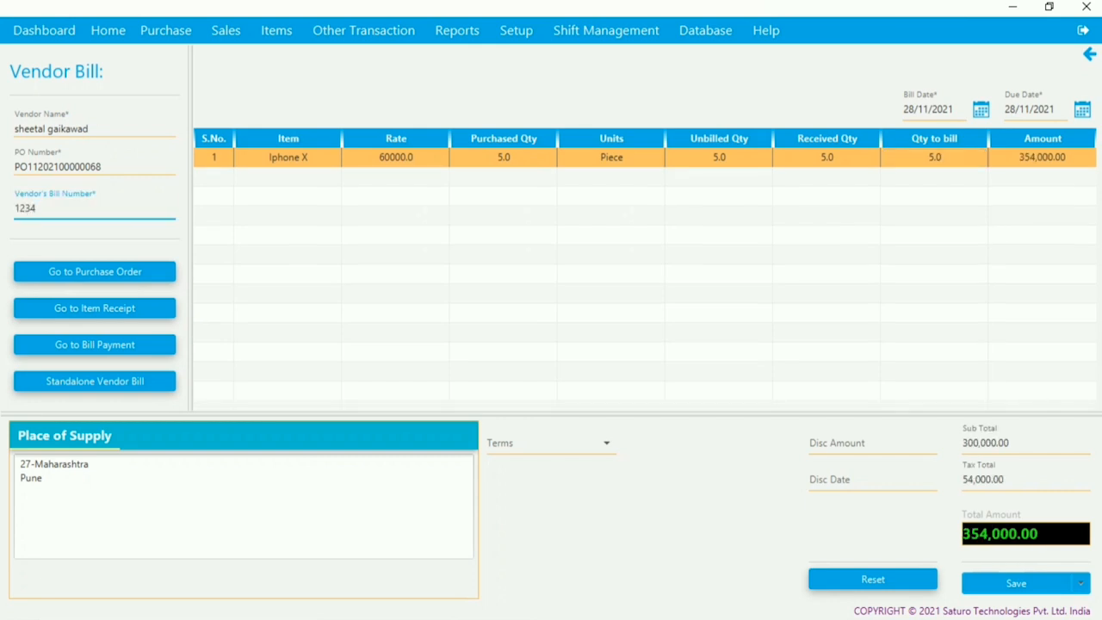
type("45")
left_click(1016, 582)
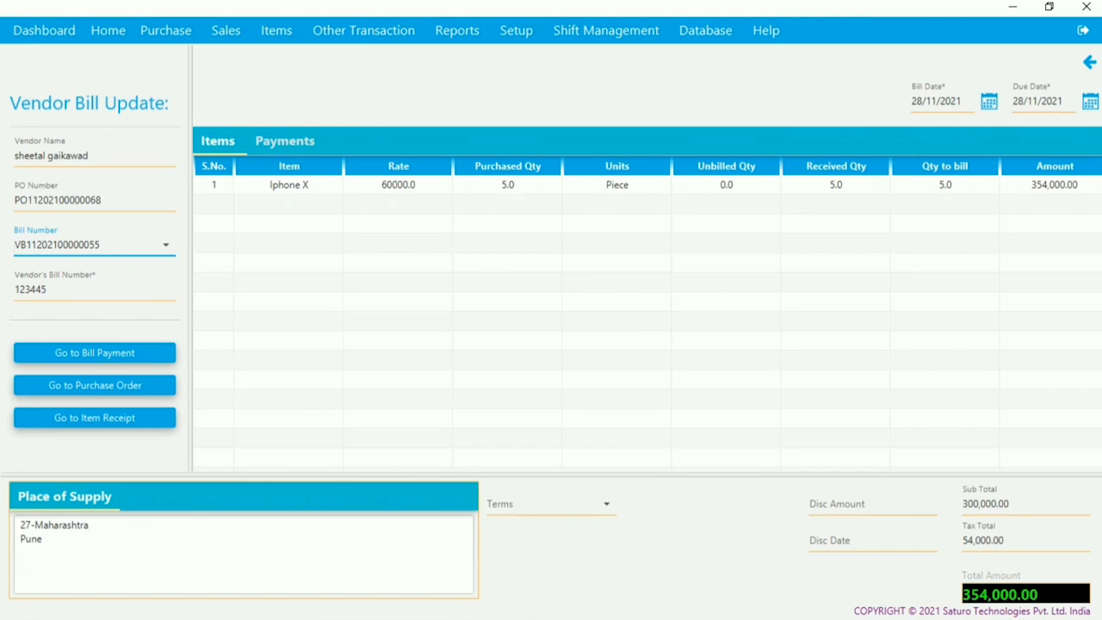
left_click(508, 185)
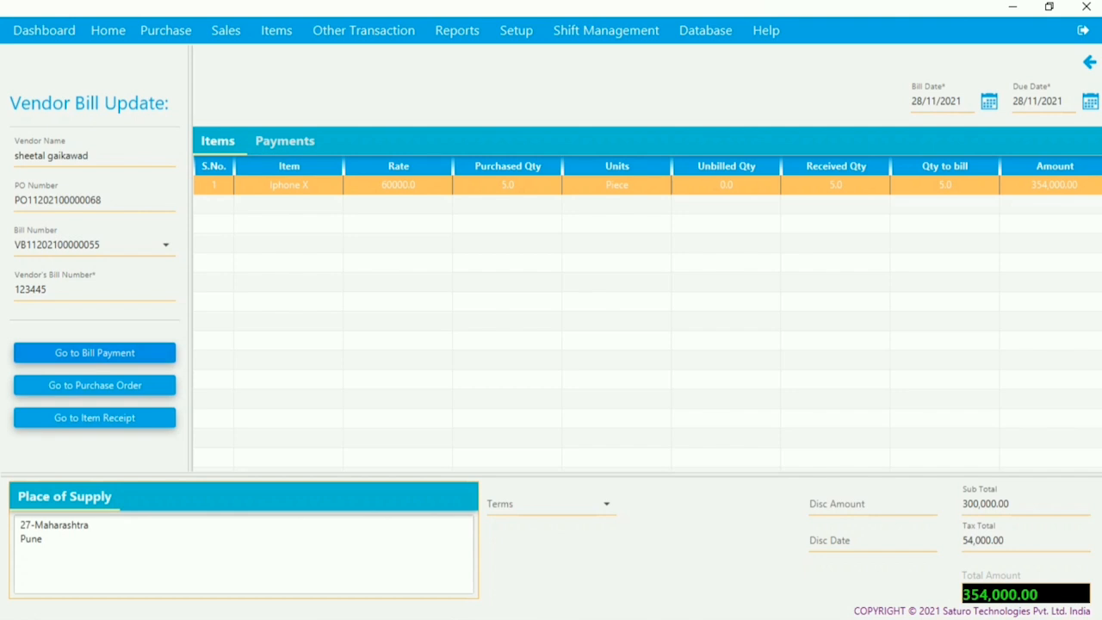
left_click(95, 353)
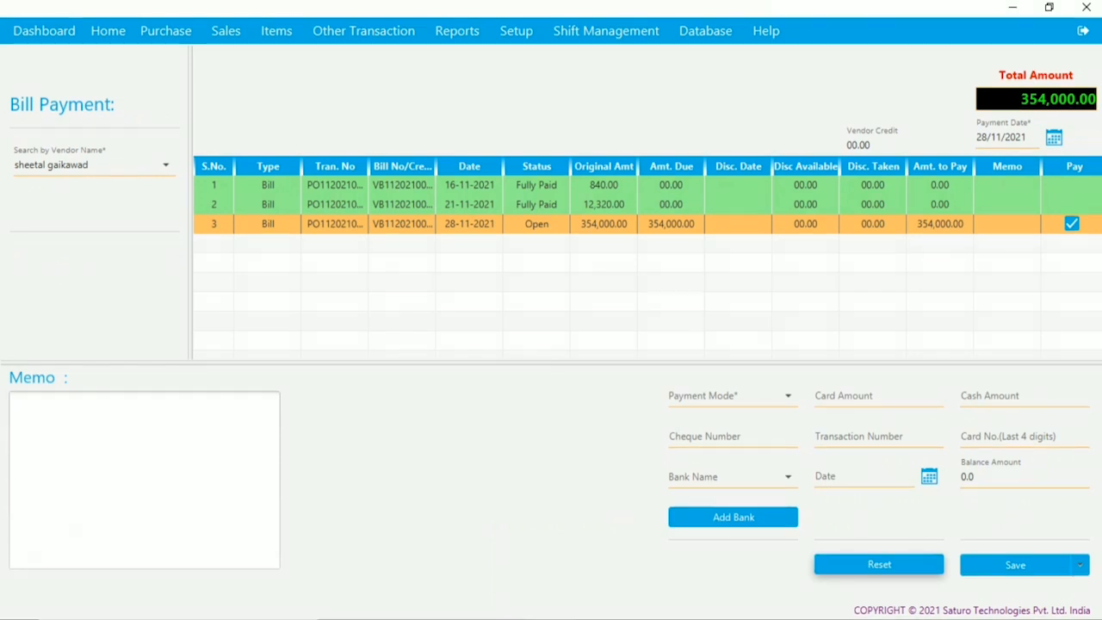
- Save a Cash payment of 354,000.00 for the Iphone X bill, then return to Sales
left_click(788, 396)
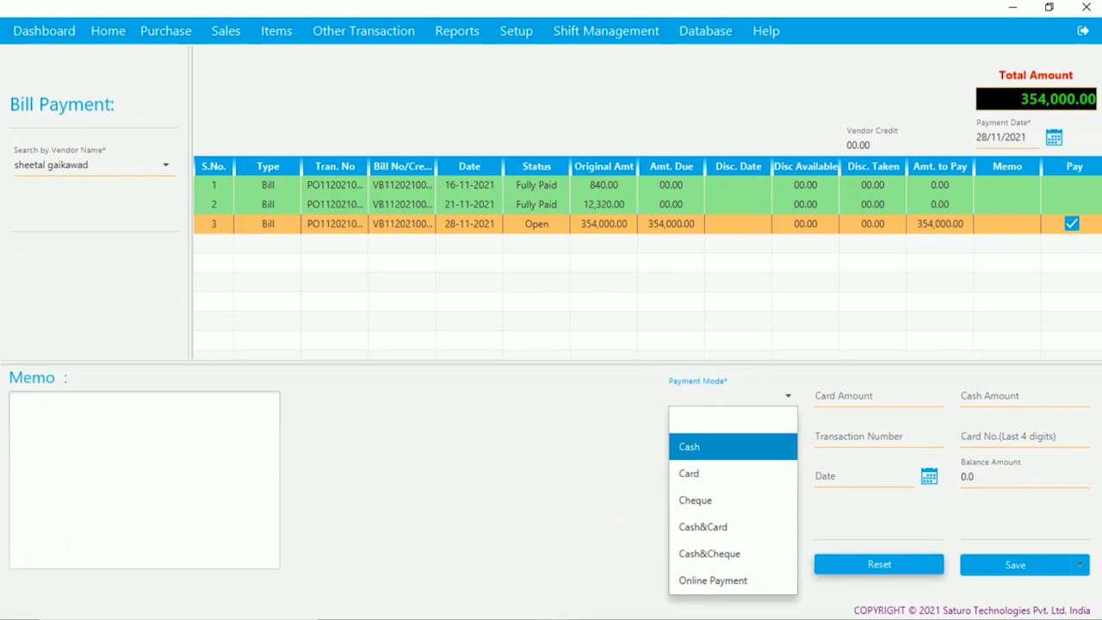
key("Return")
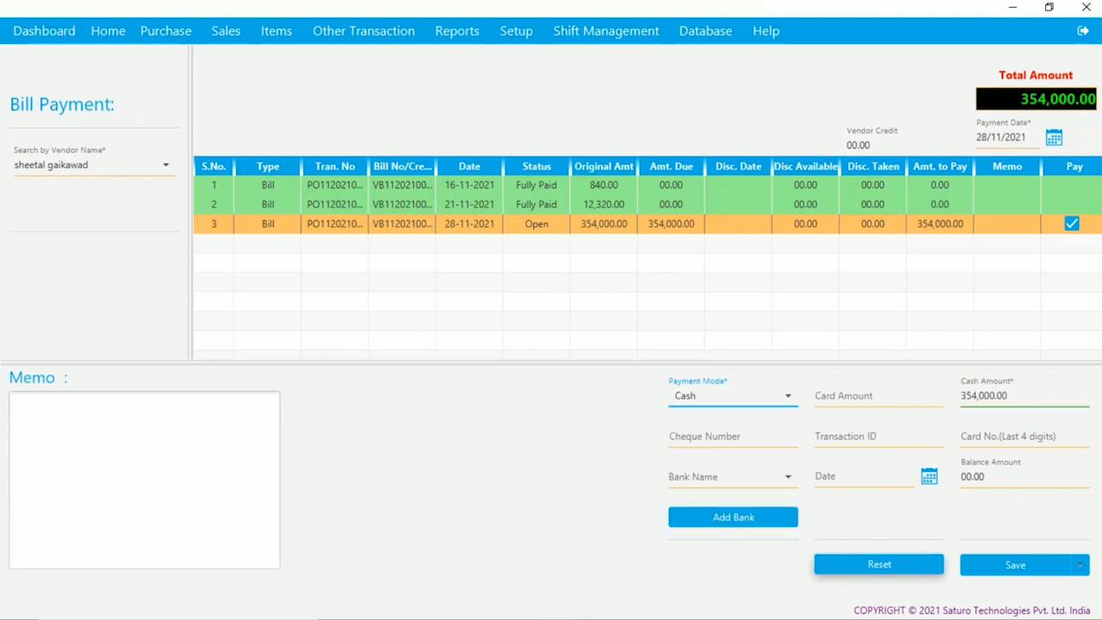
left_click(145, 479)
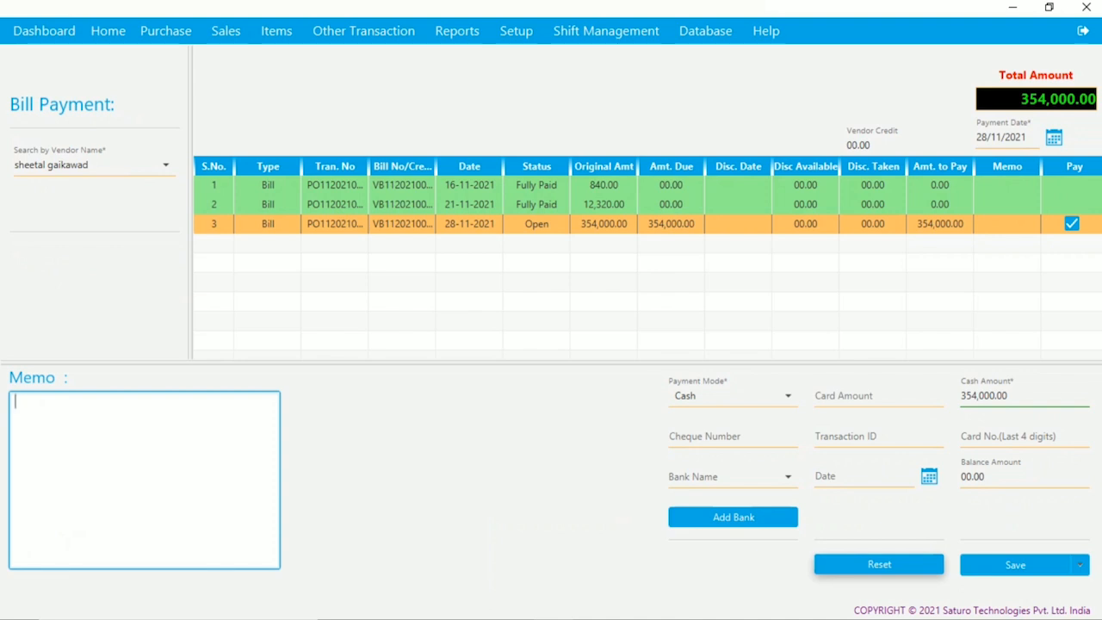
left_click(1016, 565)
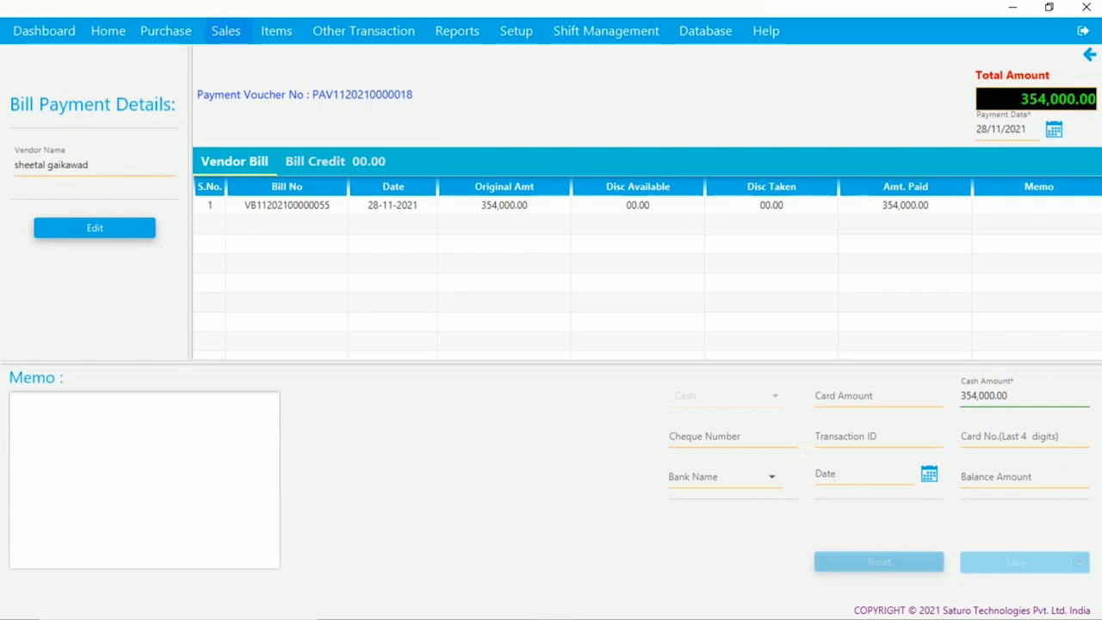
left_click(225, 30)
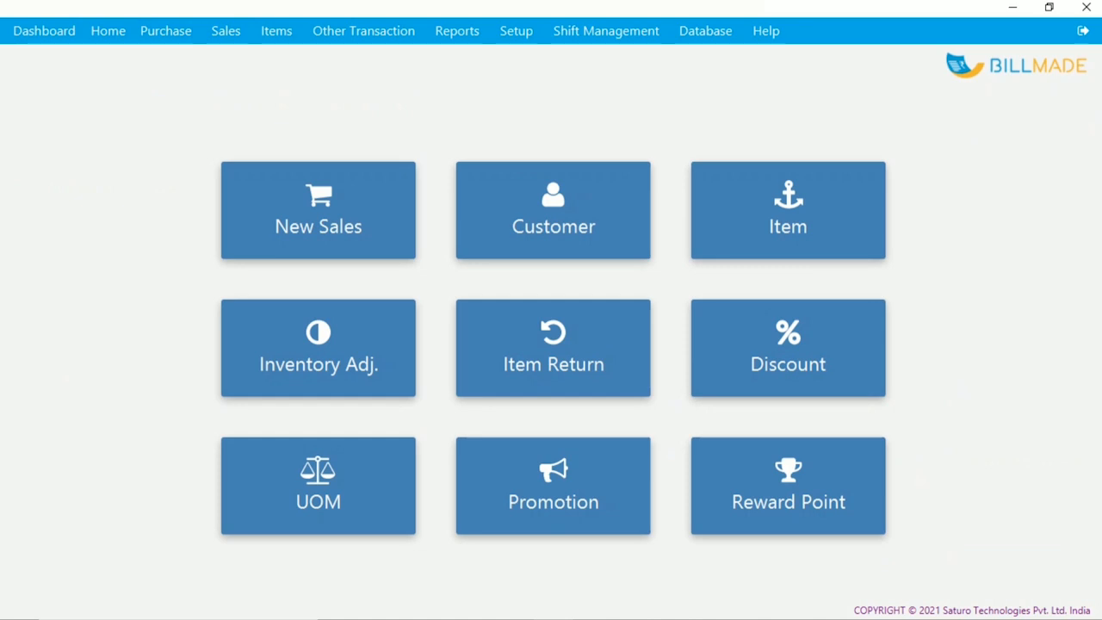
left_click(456, 30)
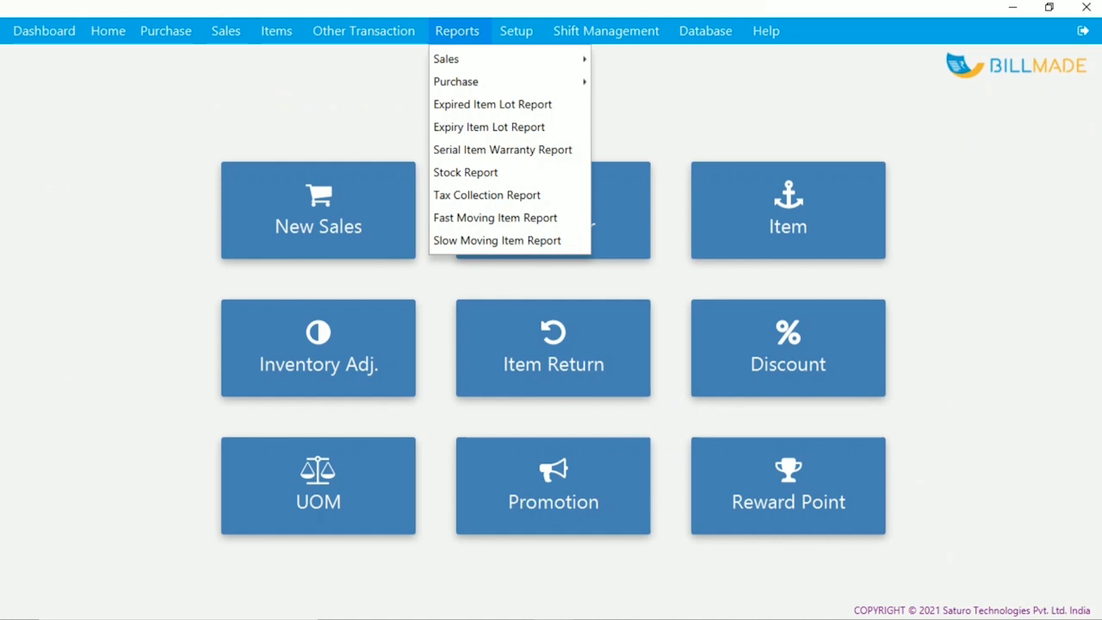
mouse_move(469, 60)
mouse_move(470, 82)
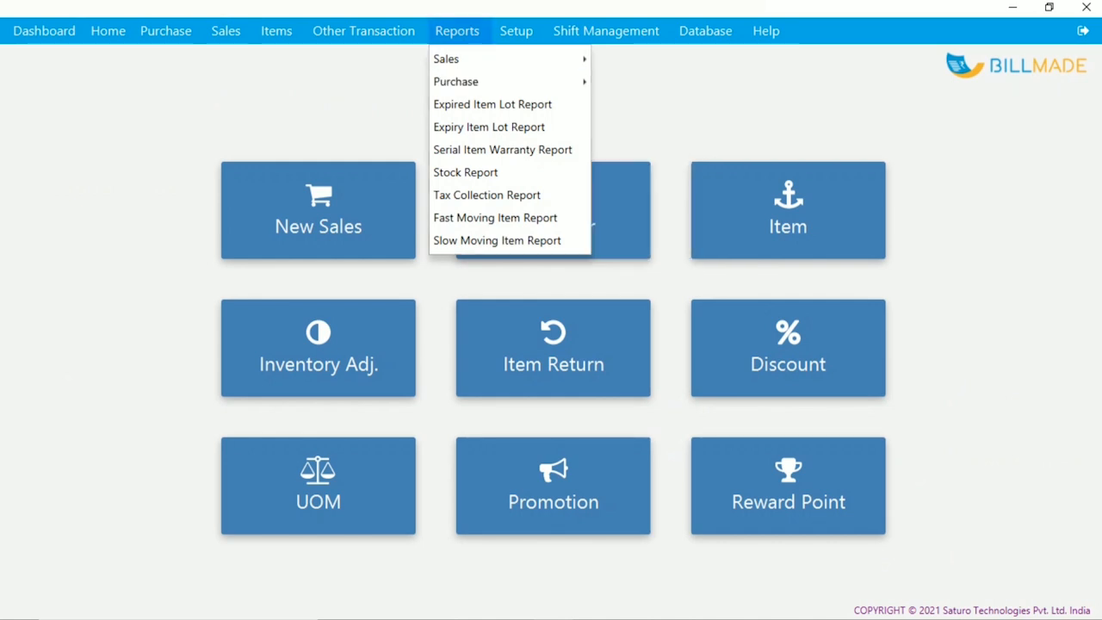
key("Escape")
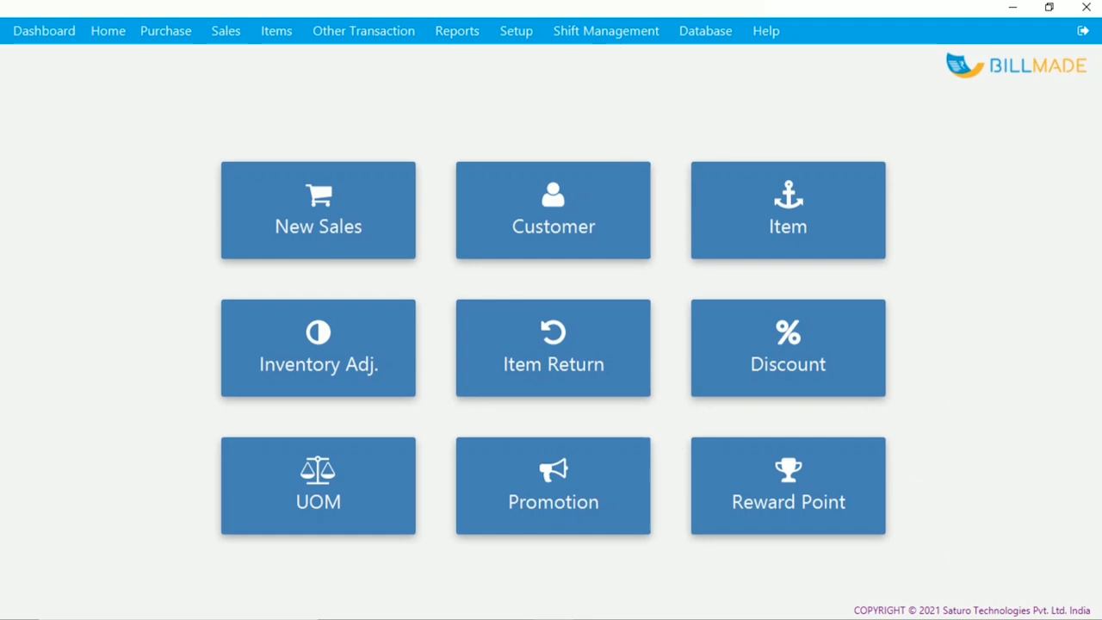